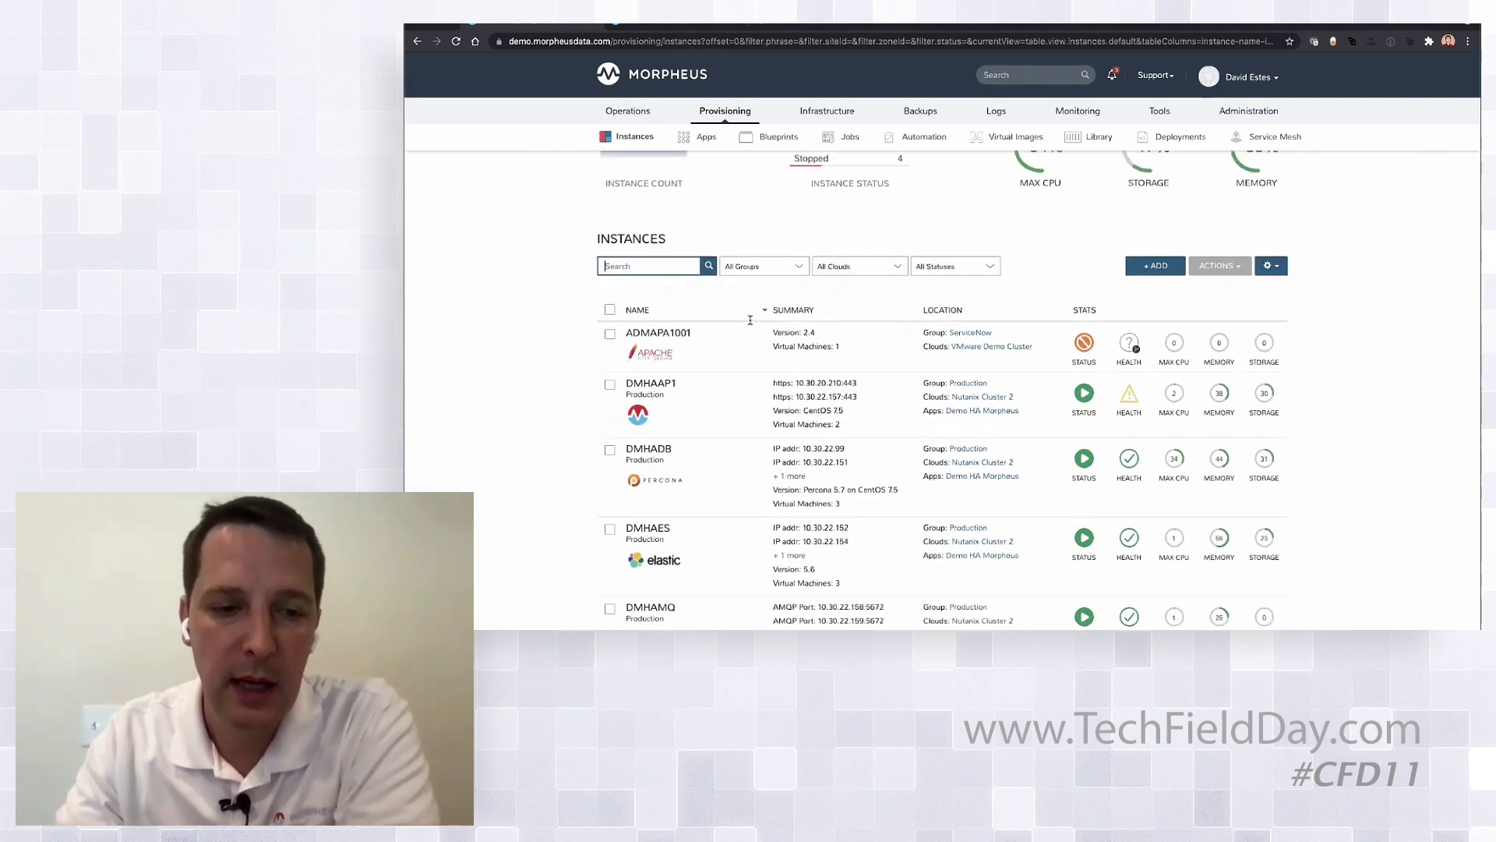
Review the provisioned instances, including their groups, clouds and health status.
{"action": "scroll", "coordinate": [805, 221], "scroll_direction": "down", "scroll_amount": 2}
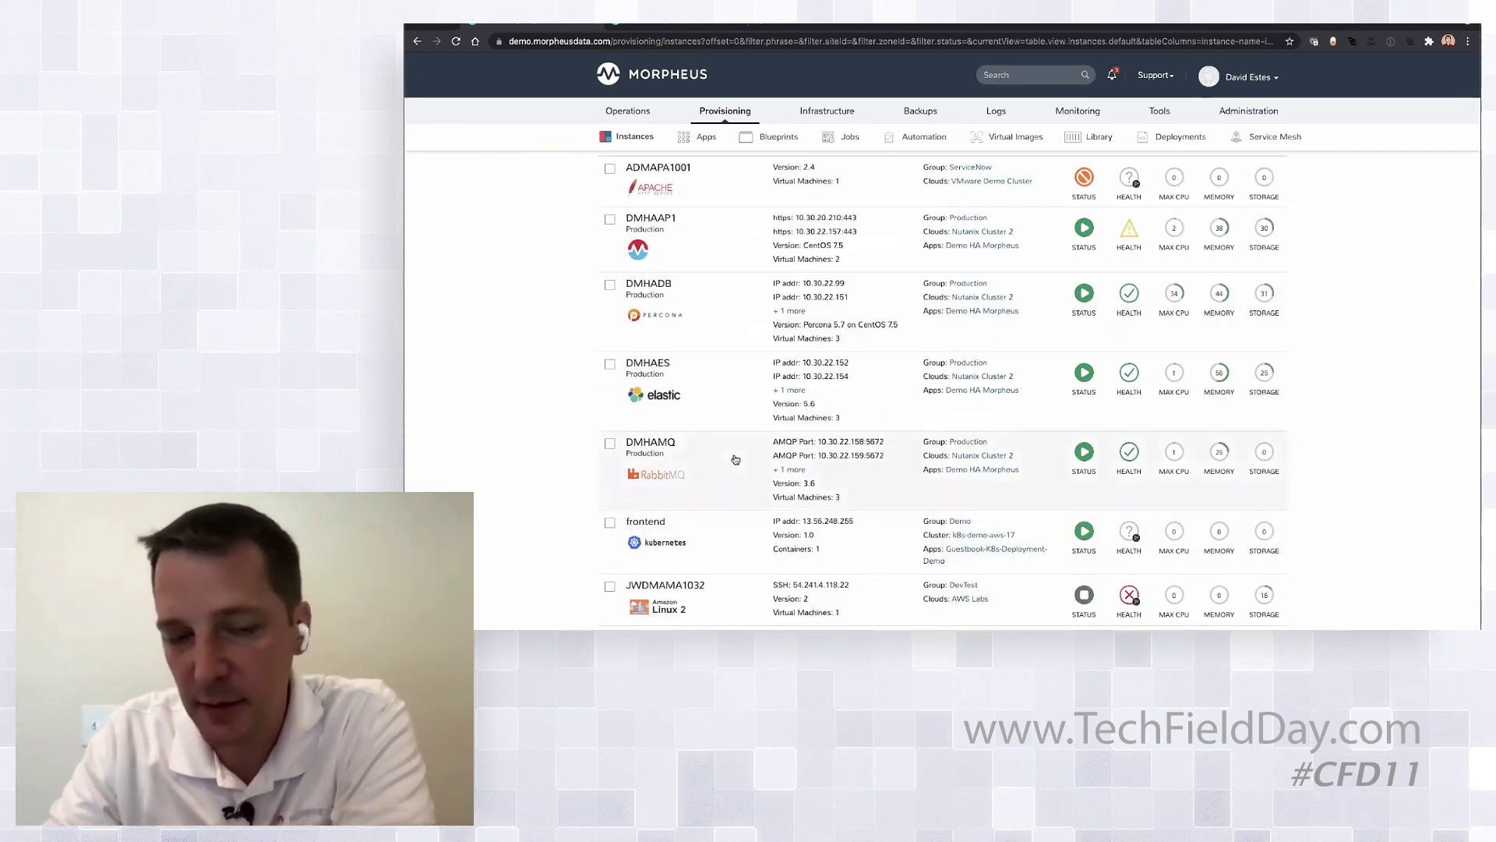
{"action": "scroll", "coordinate": [734, 467], "scroll_direction": "down", "scroll_amount": 2}
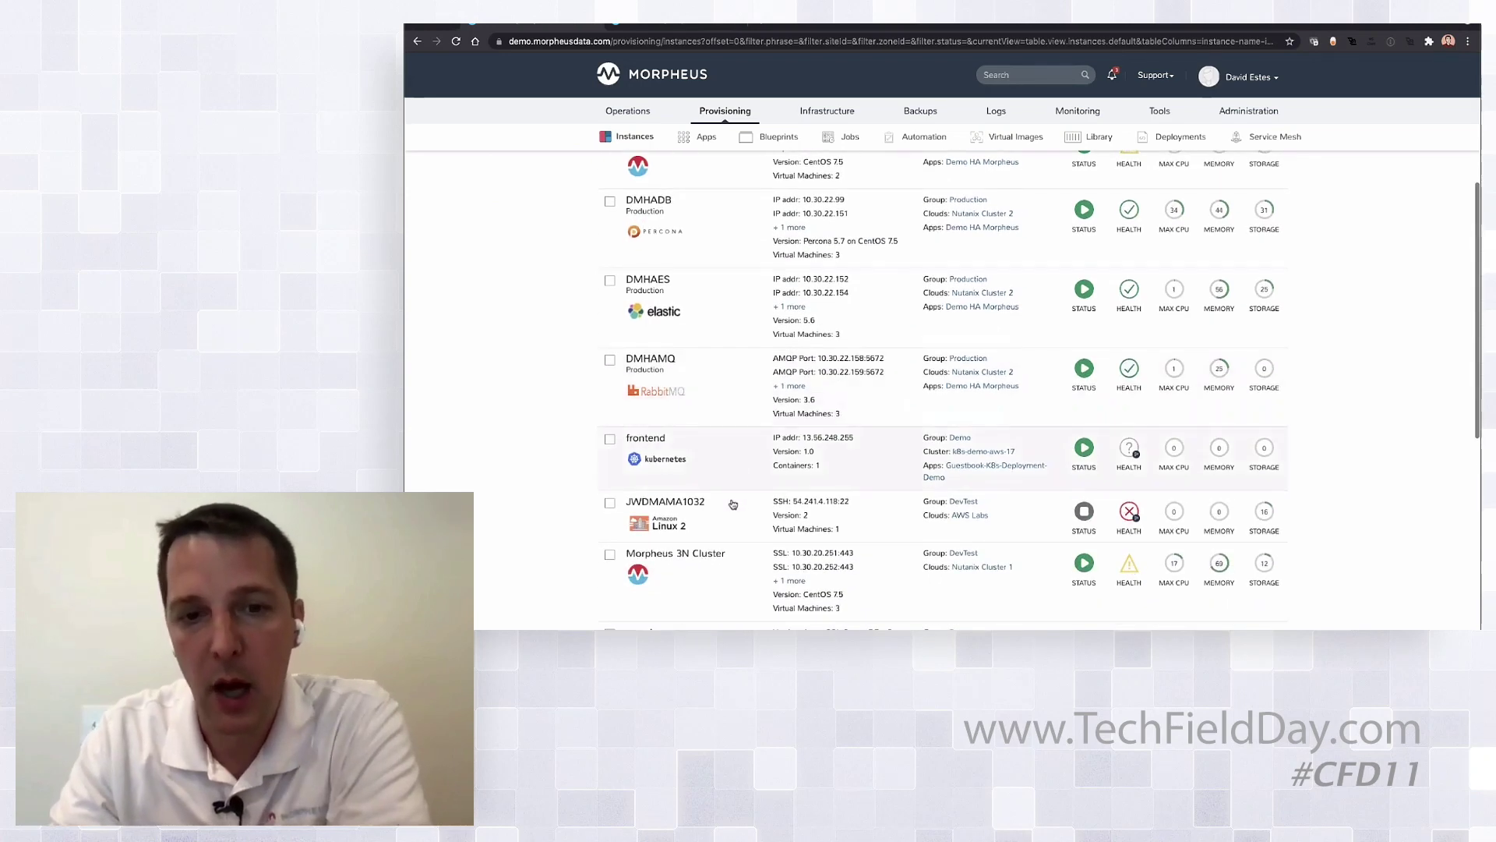
{"action": "scroll", "coordinate": [709, 484], "scroll_direction": "down", "scroll_amount": 4}
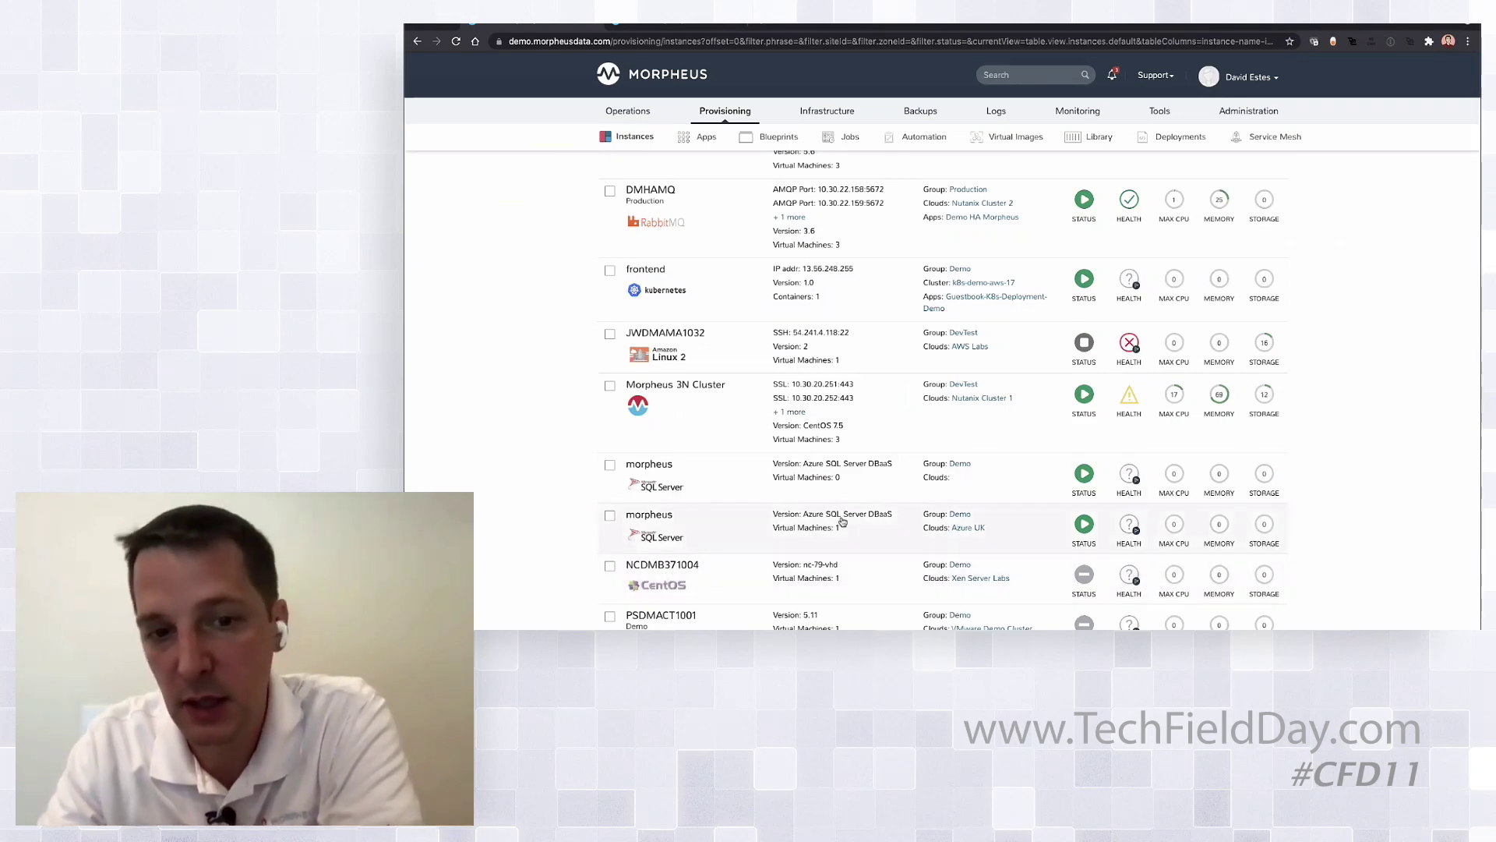
{"action": "scroll", "coordinate": [842, 521], "scroll_direction": "down", "scroll_amount": 2}
{"action": "scroll", "coordinate": [843, 515], "scroll_direction": "up", "scroll_amount": 10}
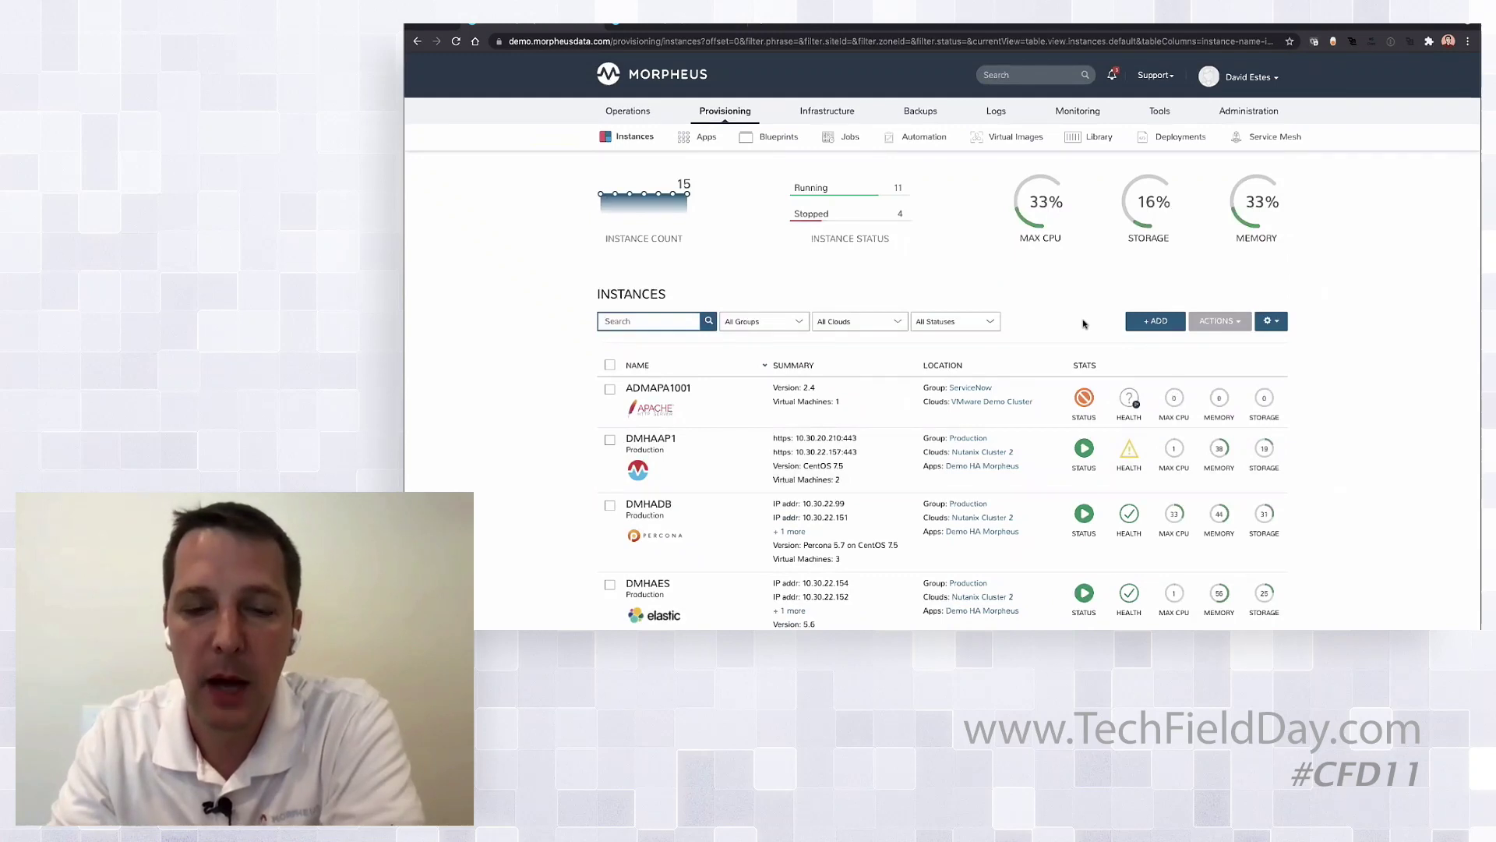
Start creating an instance using the open-source Apache HTTP Server type and proceed to its group settings.
{"action": "left_click", "coordinate": [1161, 319]}
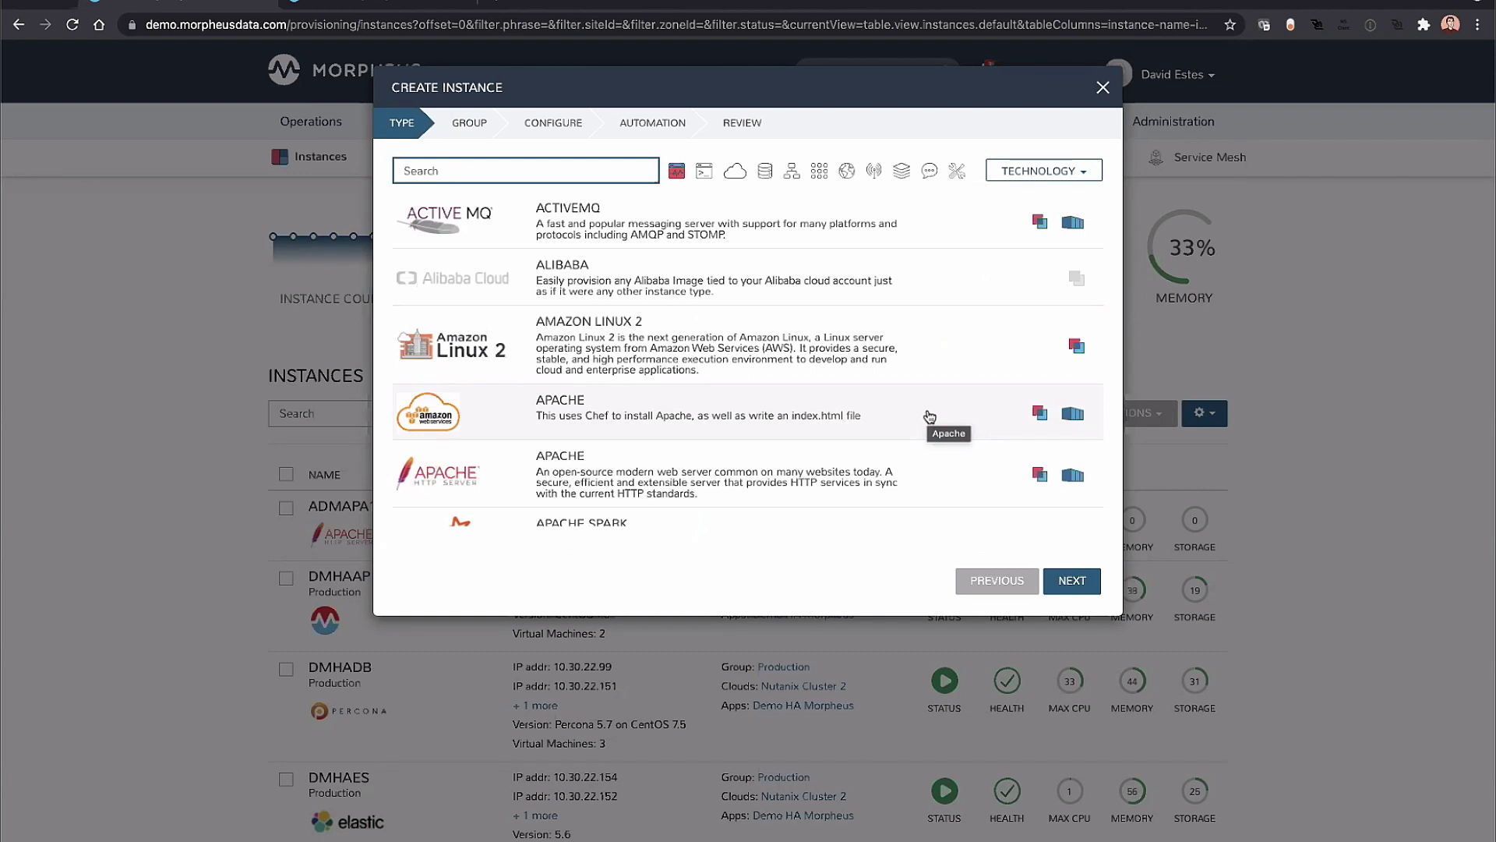
{"action": "scroll", "coordinate": [929, 416], "scroll_direction": "down", "scroll_amount": 1}
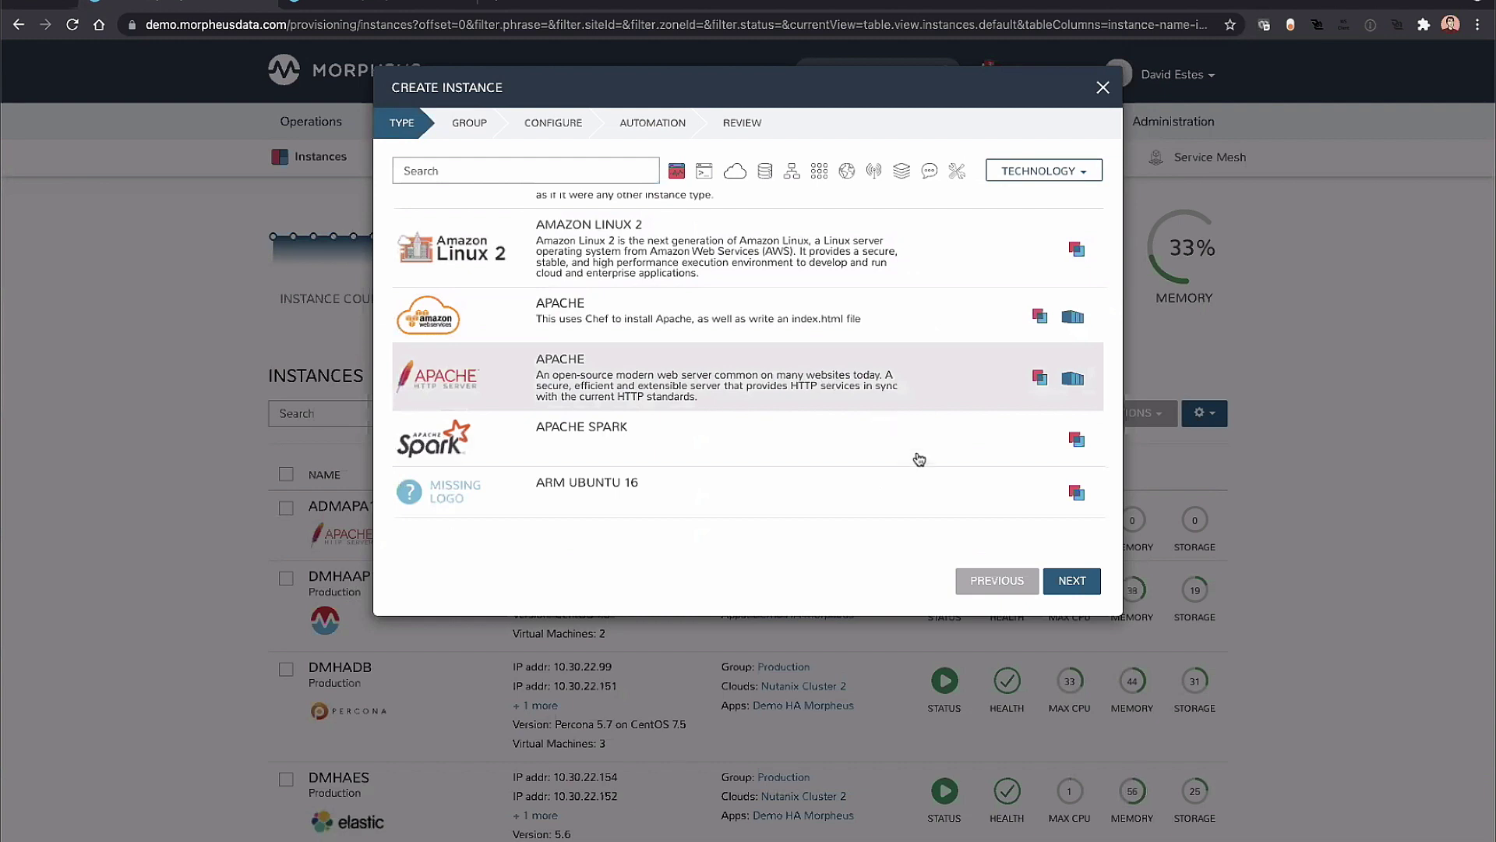
{"action": "left_click", "coordinate": [1074, 586]}
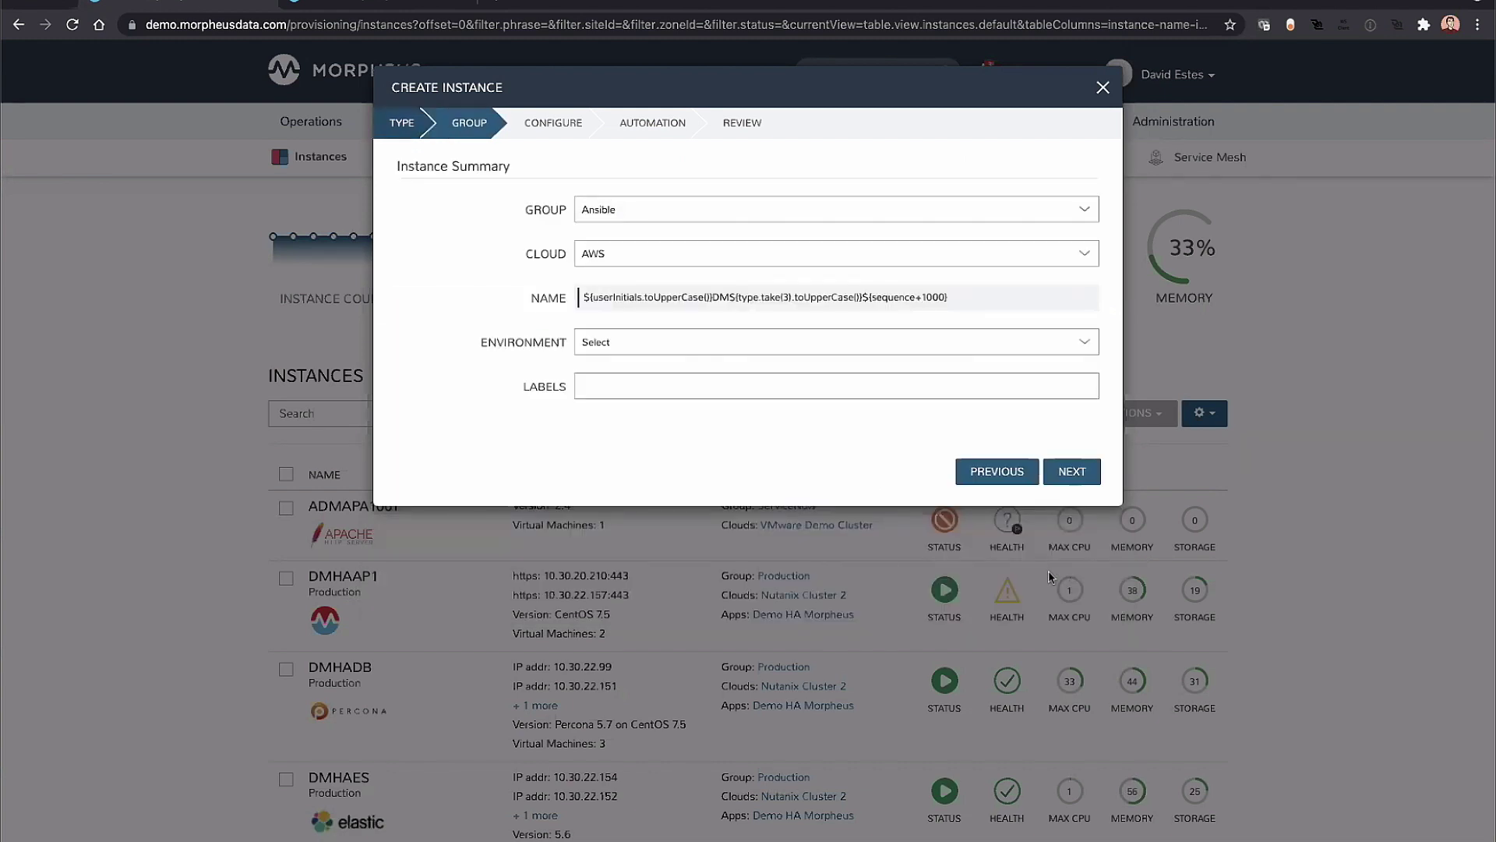
Assign the new instance to the Demo group and the AWS Labs cloud, then proceed to its configuration.
{"action": "left_click", "coordinate": [654, 211]}
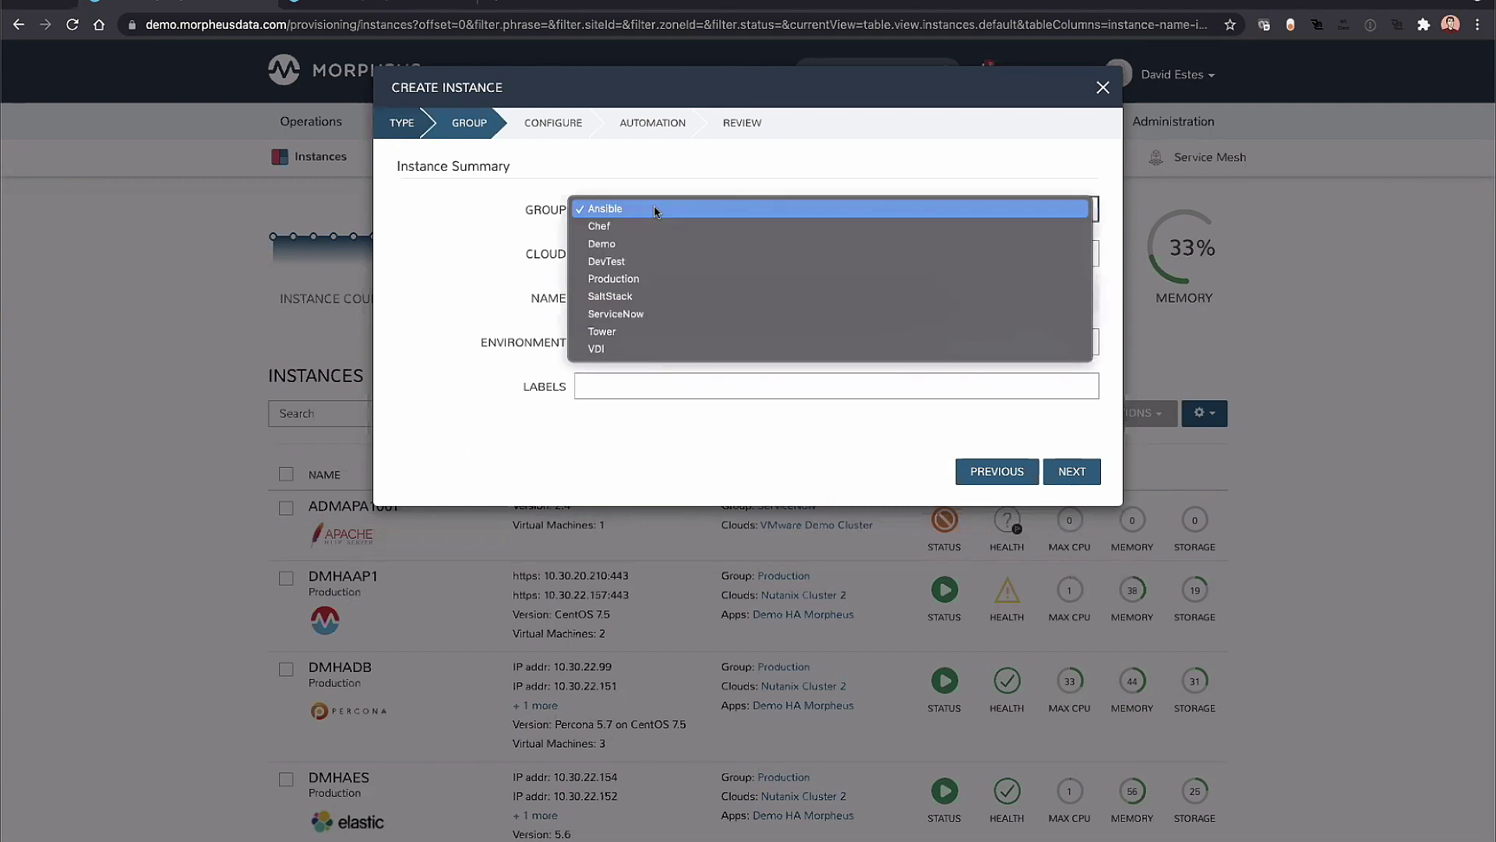
{"action": "key", "text": "Escape"}
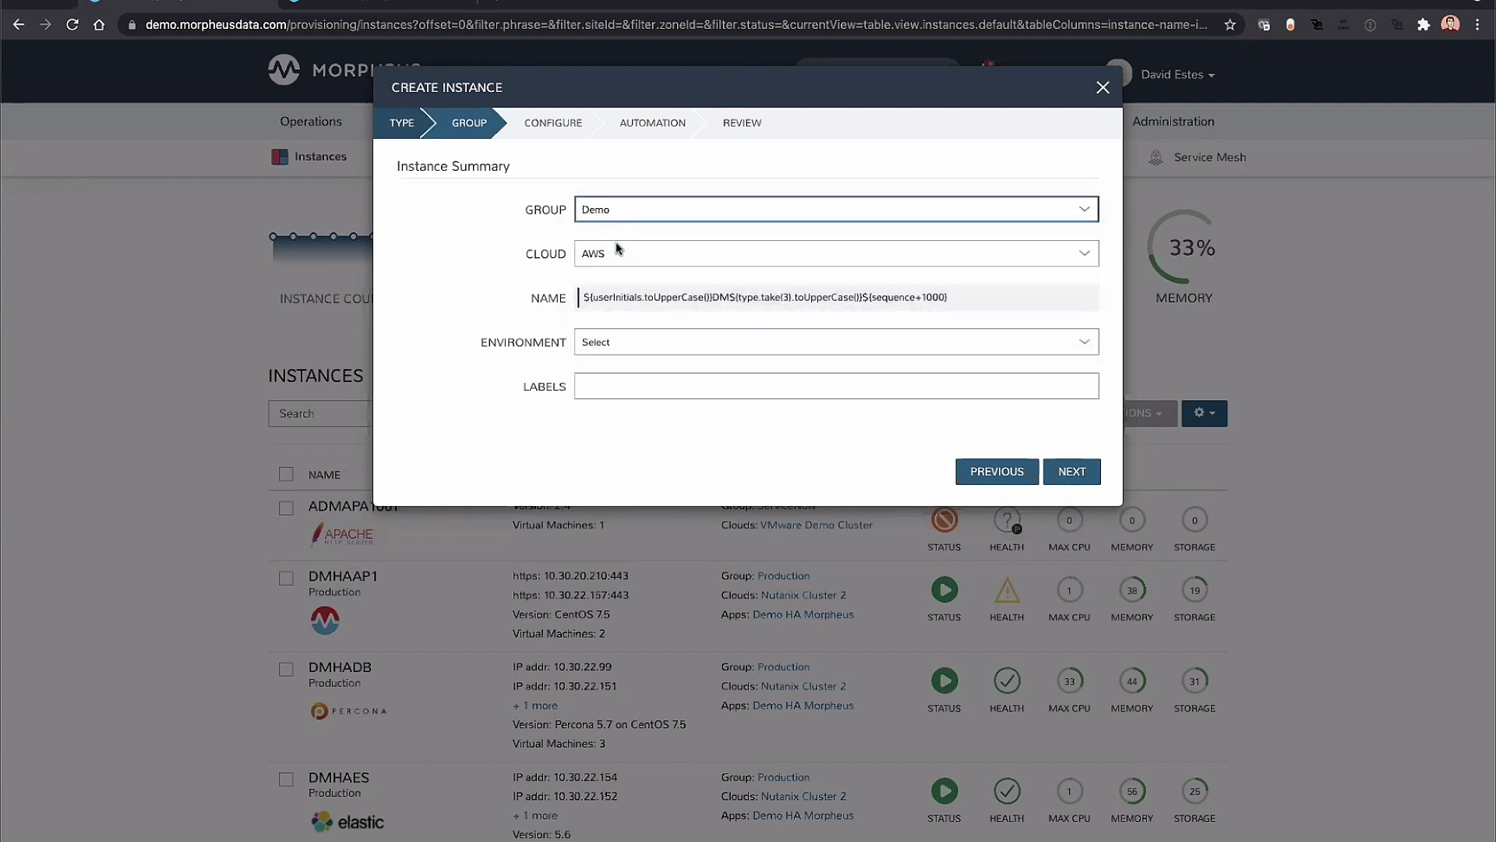
{"action": "left_click", "coordinate": [612, 252]}
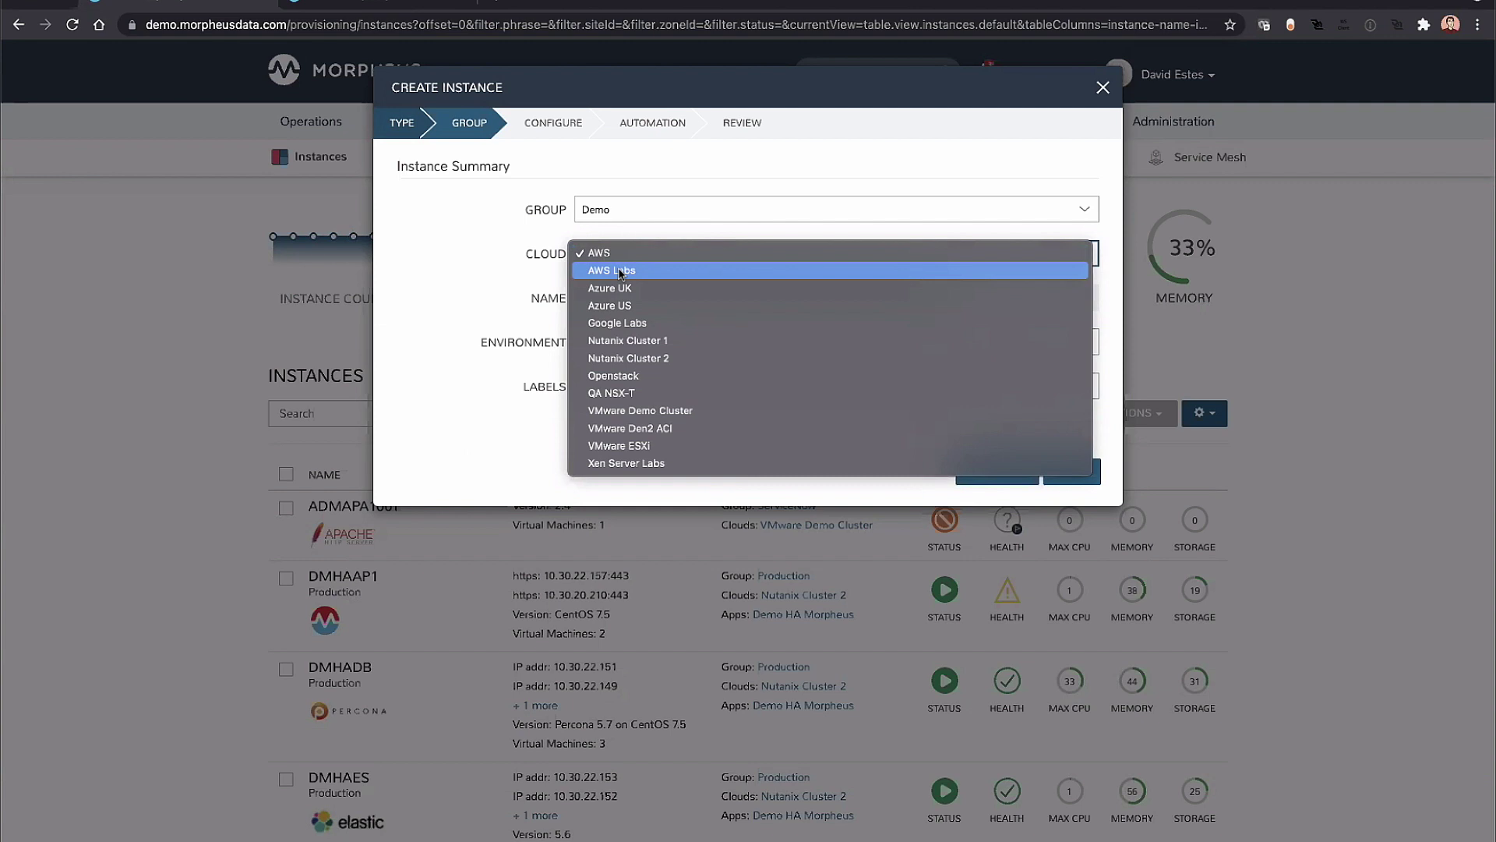
{"action": "left_click", "coordinate": [622, 272]}
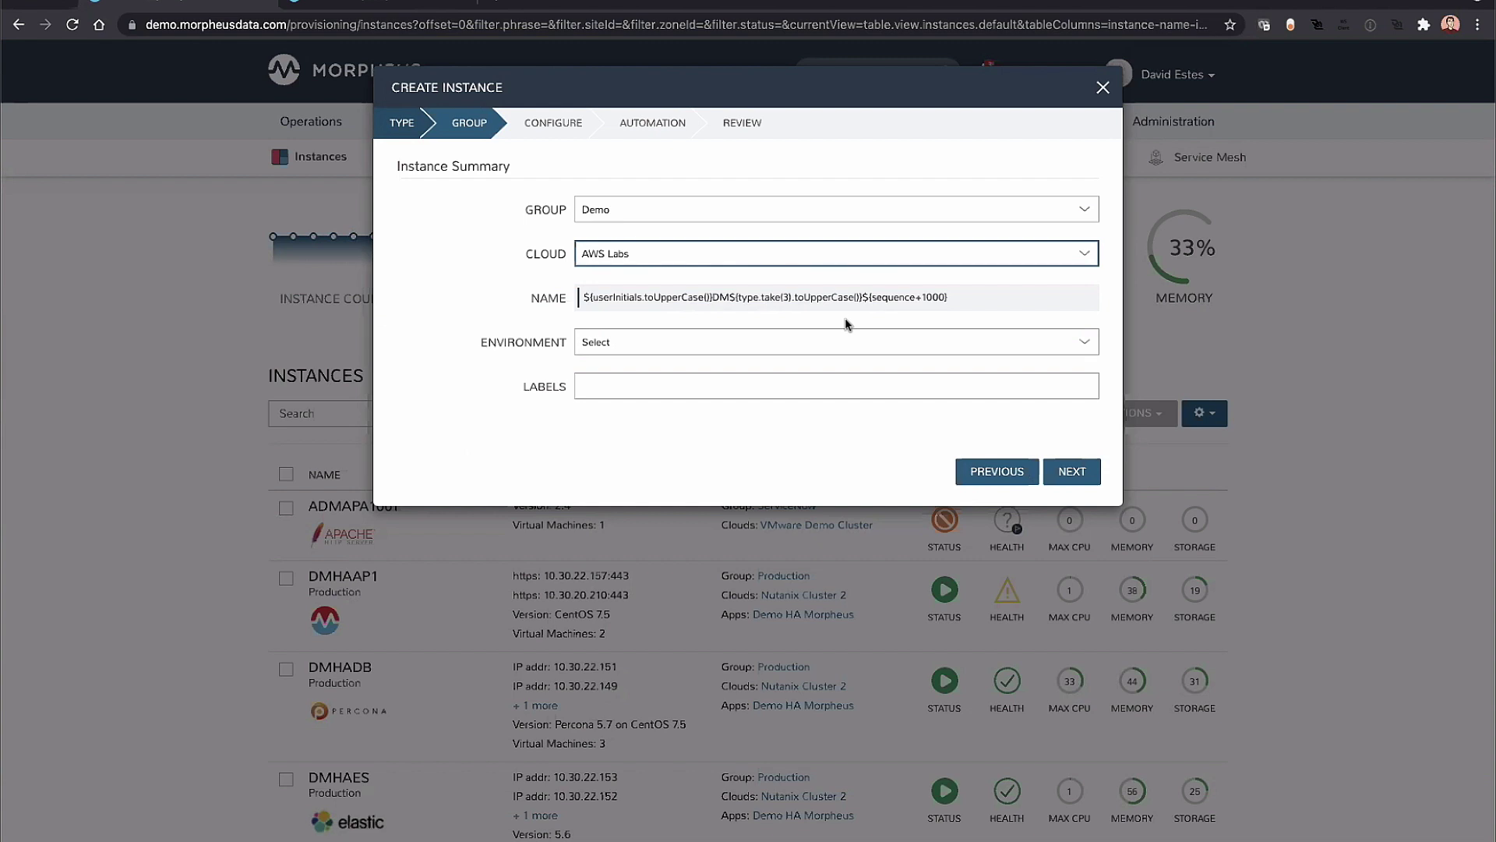
{"action": "left_click", "coordinate": [1092, 477]}
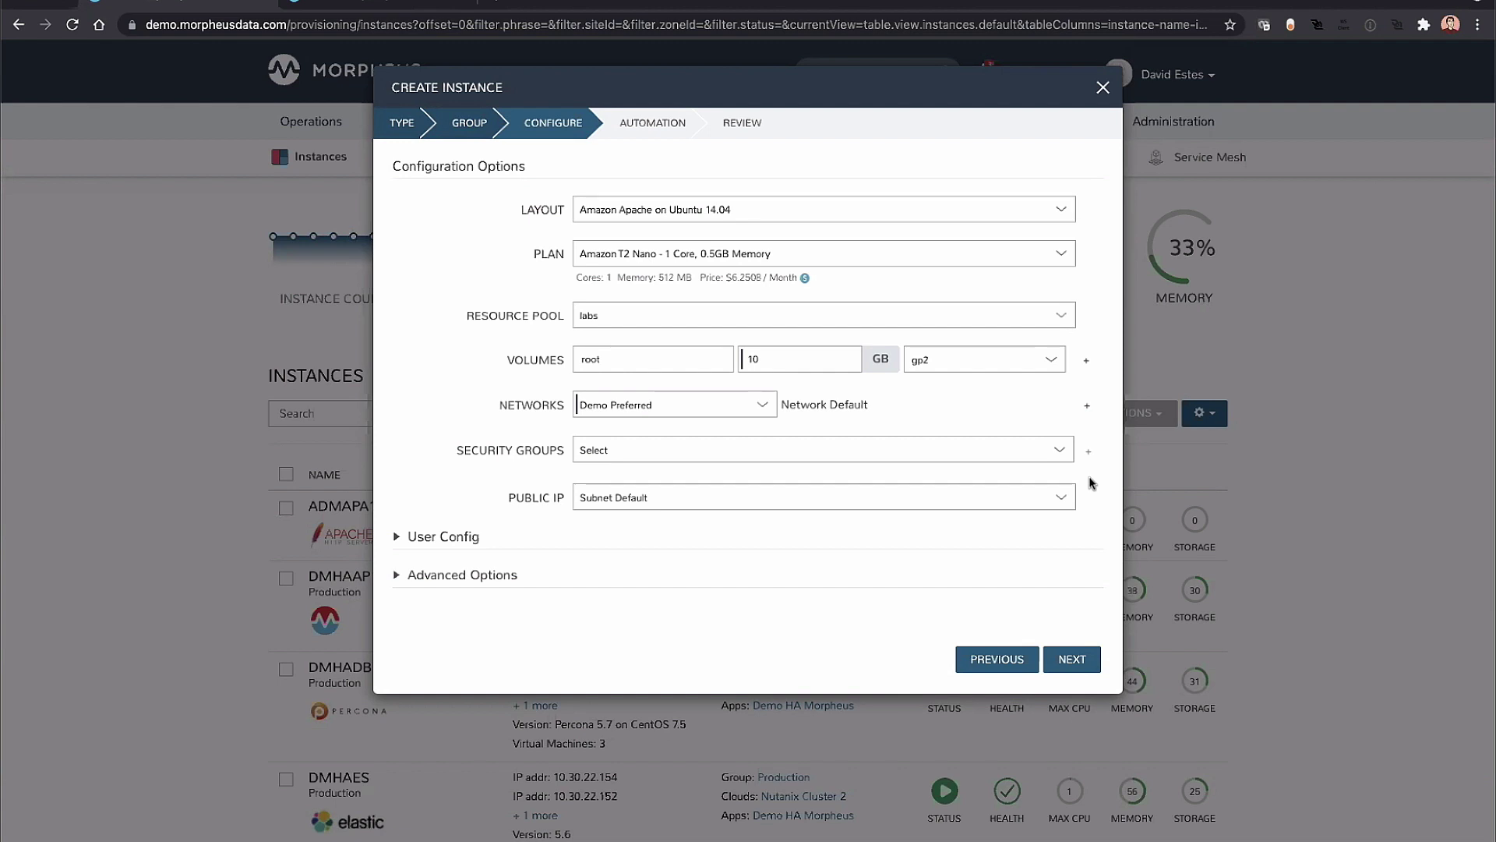
Set the plan to Amazon T2 Small - 1 Core, 2GB Memory and check its cloud price comparison.
{"action": "left_click", "coordinate": [762, 262]}
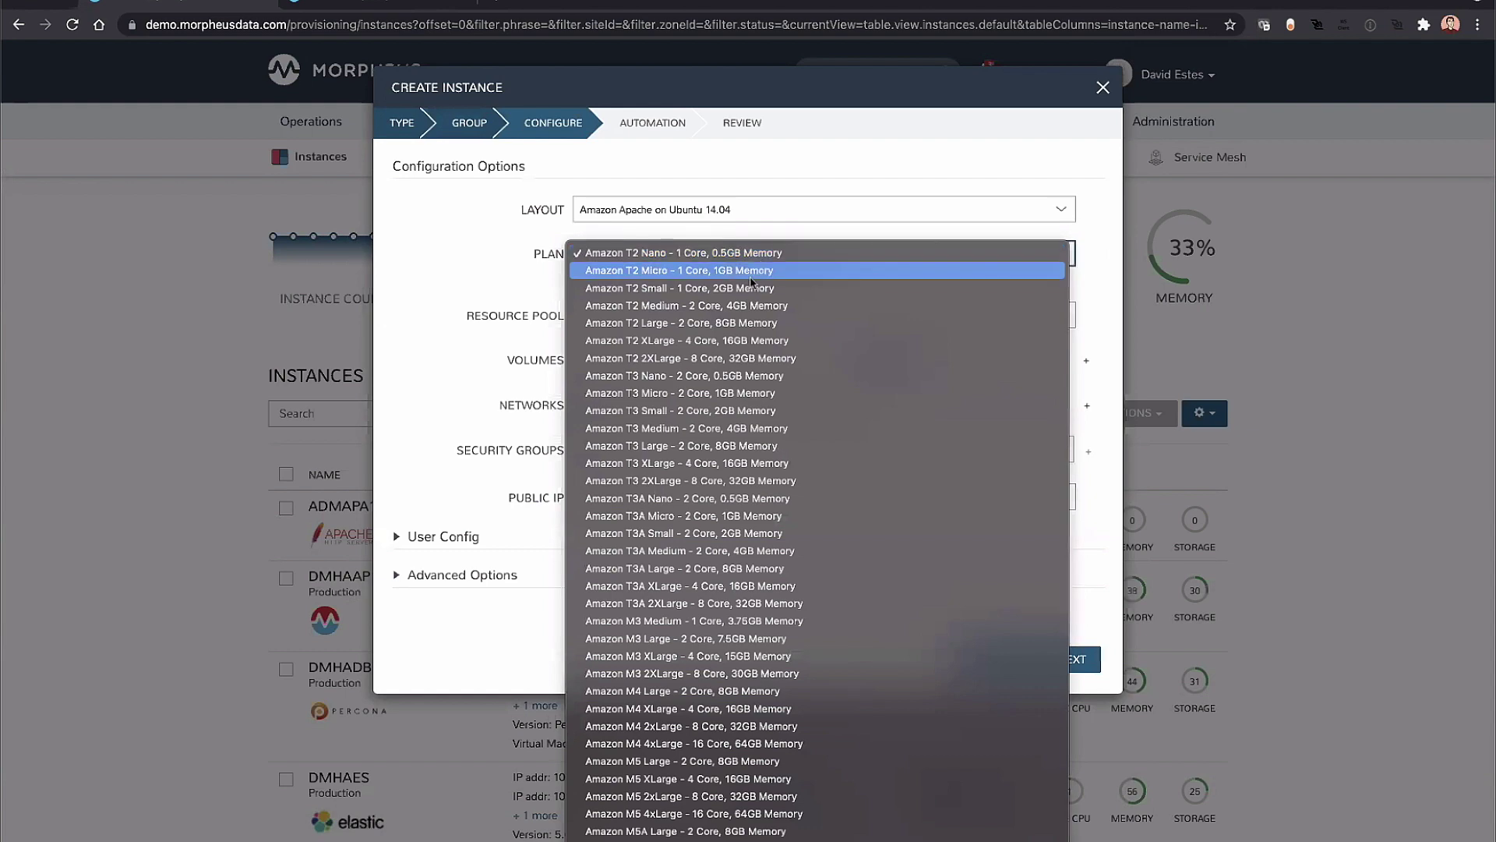
{"action": "left_click", "coordinate": [748, 288]}
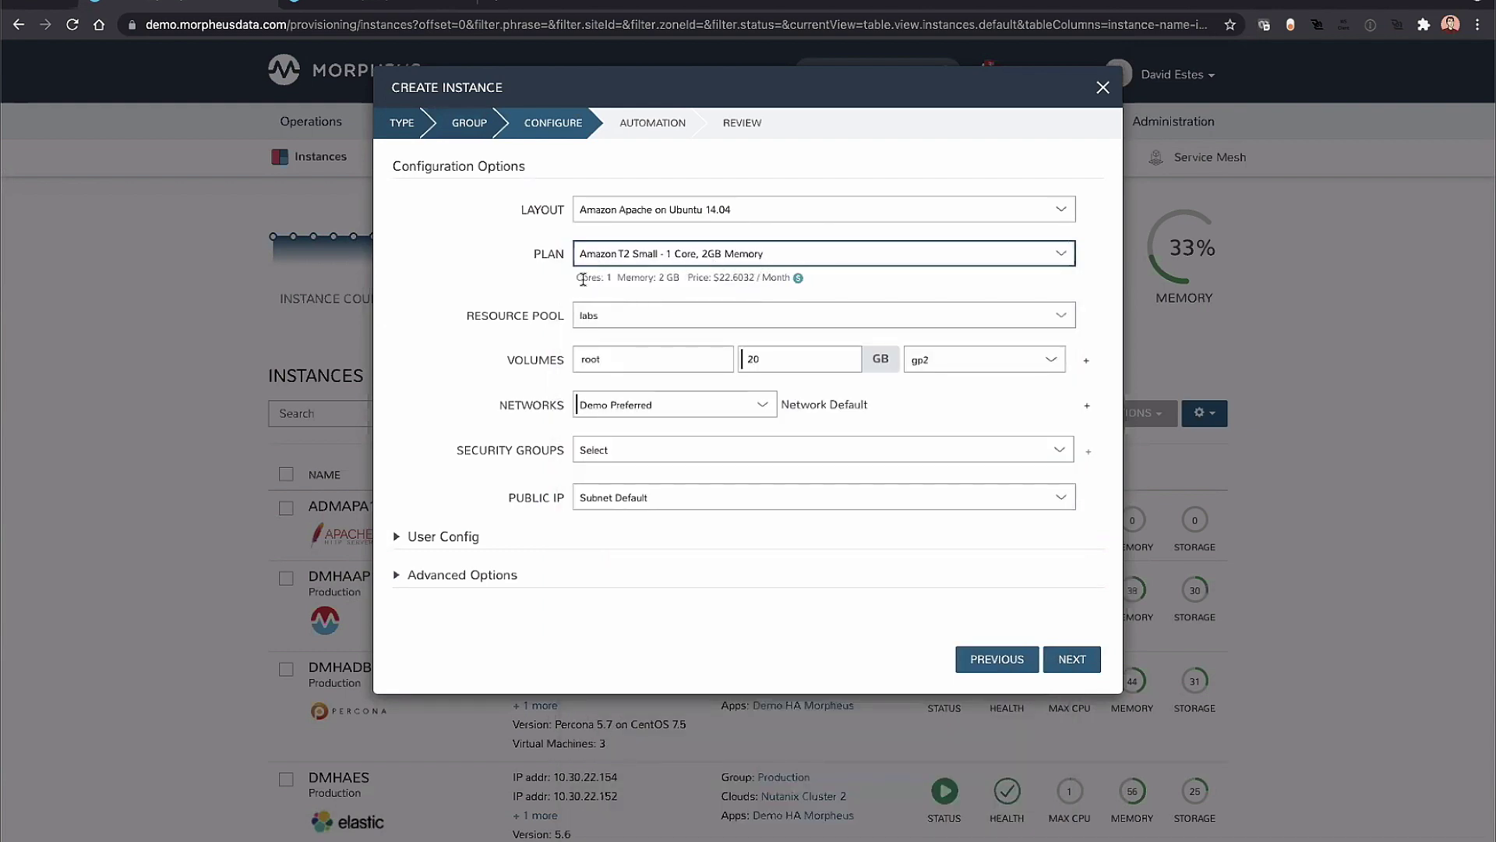
{"action": "left_click", "coordinate": [790, 279]}
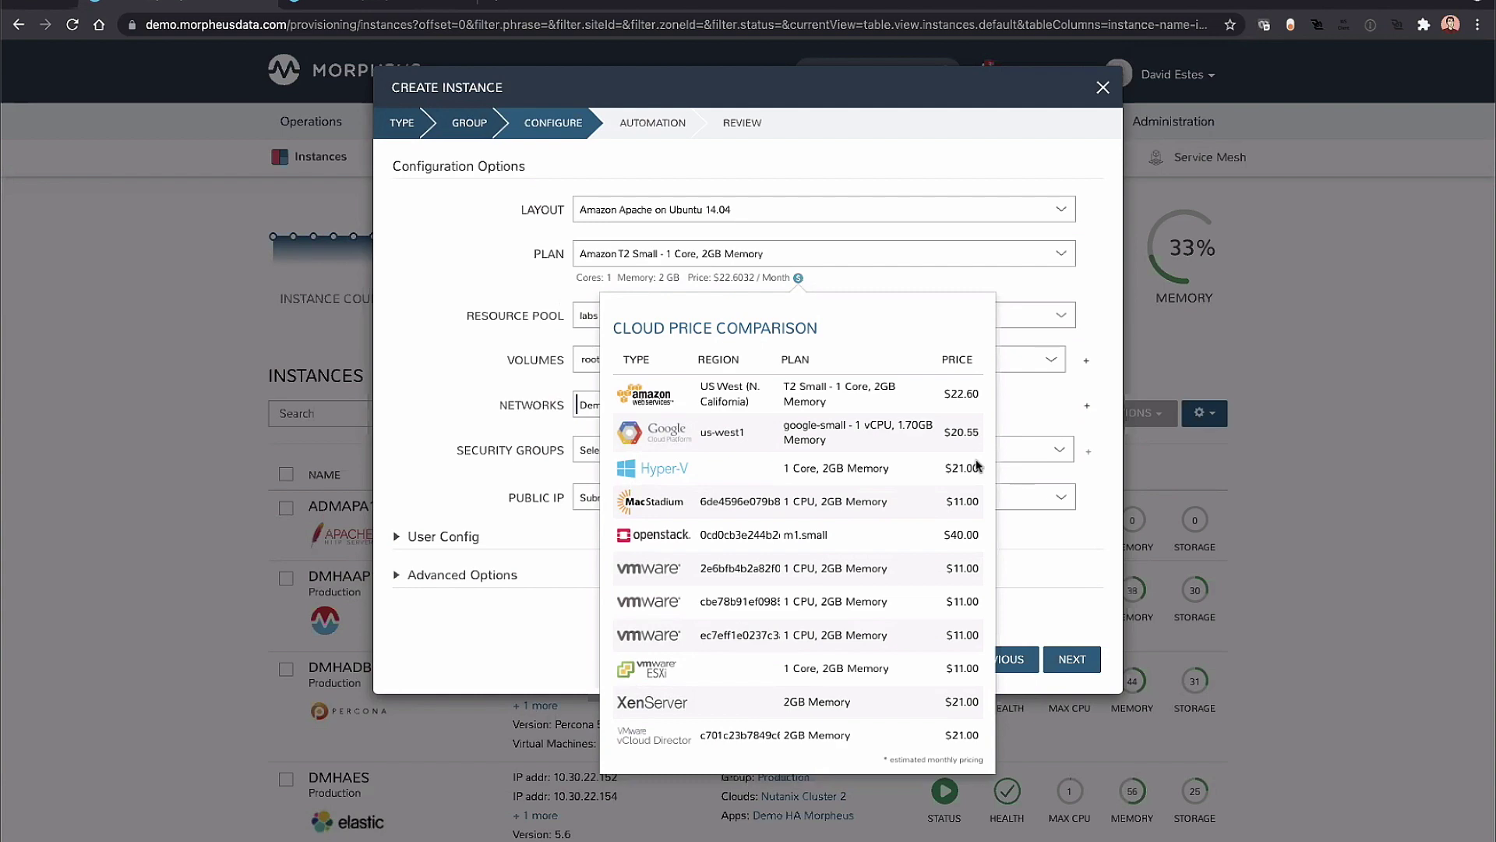
{"action": "left_click", "coordinate": [818, 262]}
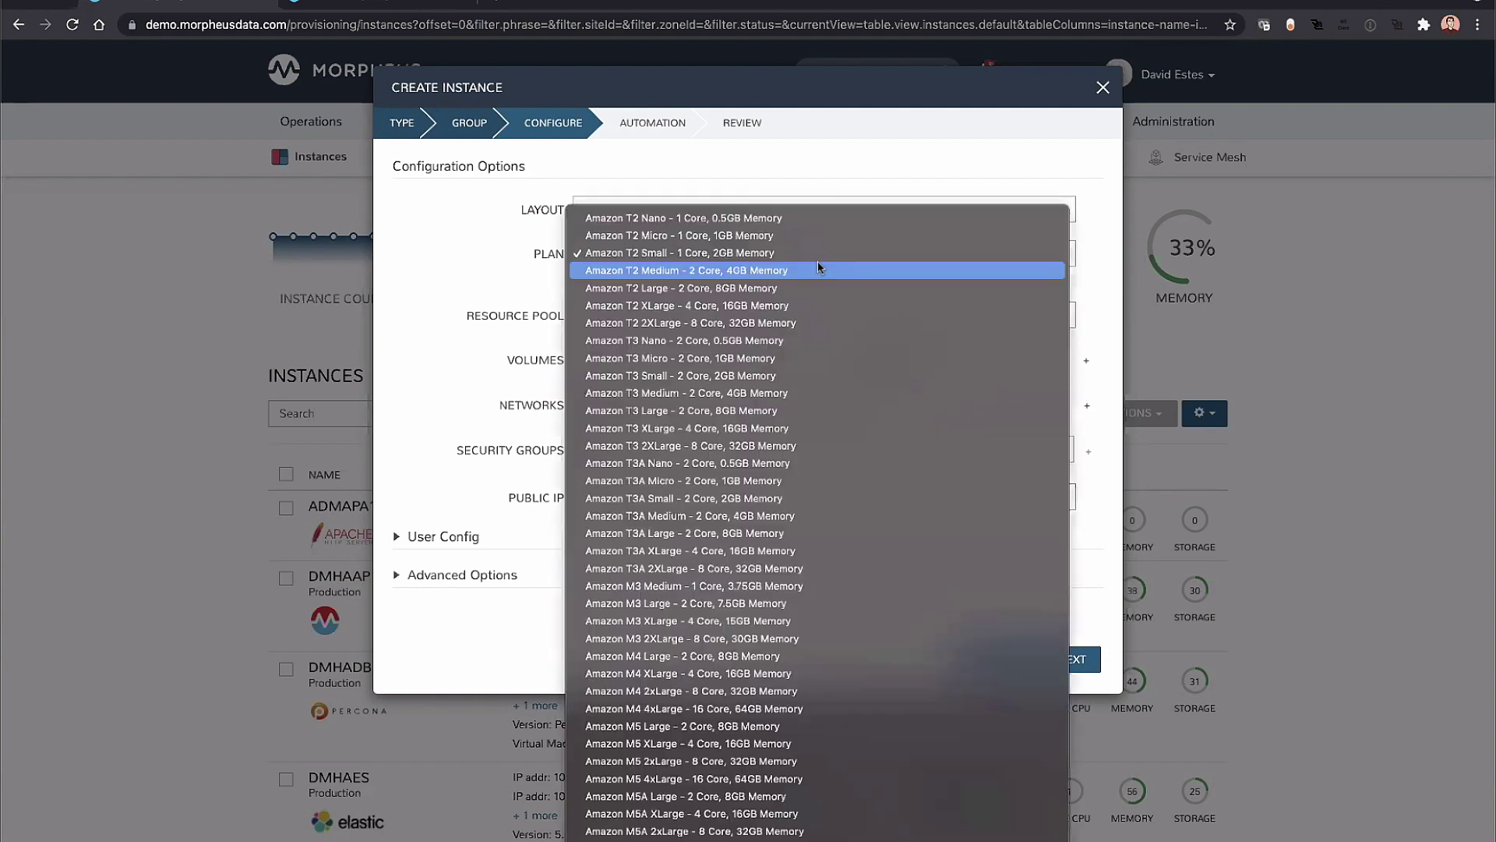
{"action": "left_click", "coordinate": [439, 388]}
Check the available resource pools and the storage types offered for the root volume.
{"action": "left_click", "coordinate": [623, 319]}
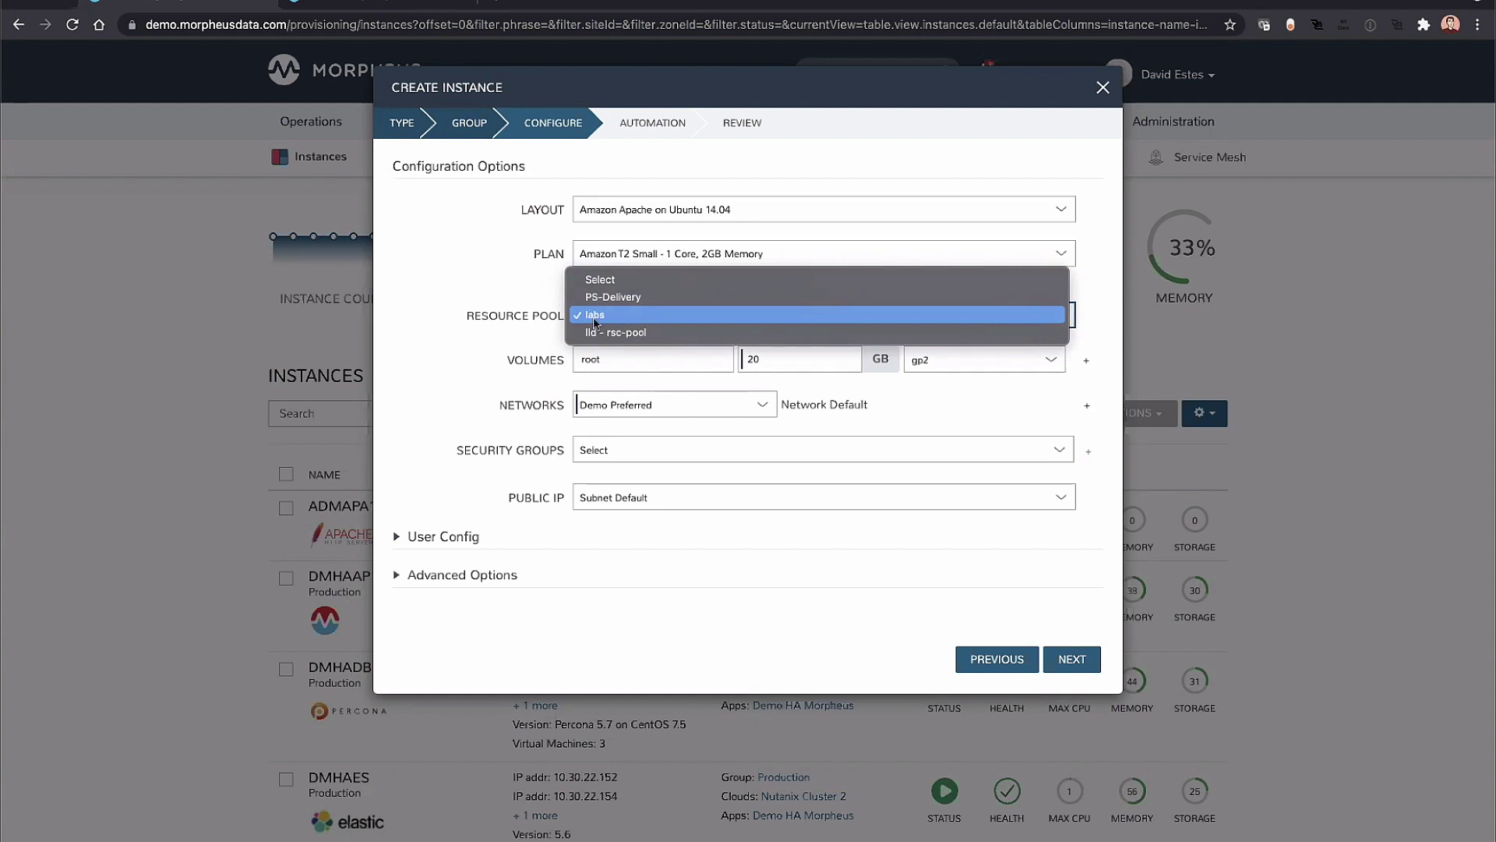
{"action": "left_click", "coordinate": [499, 321]}
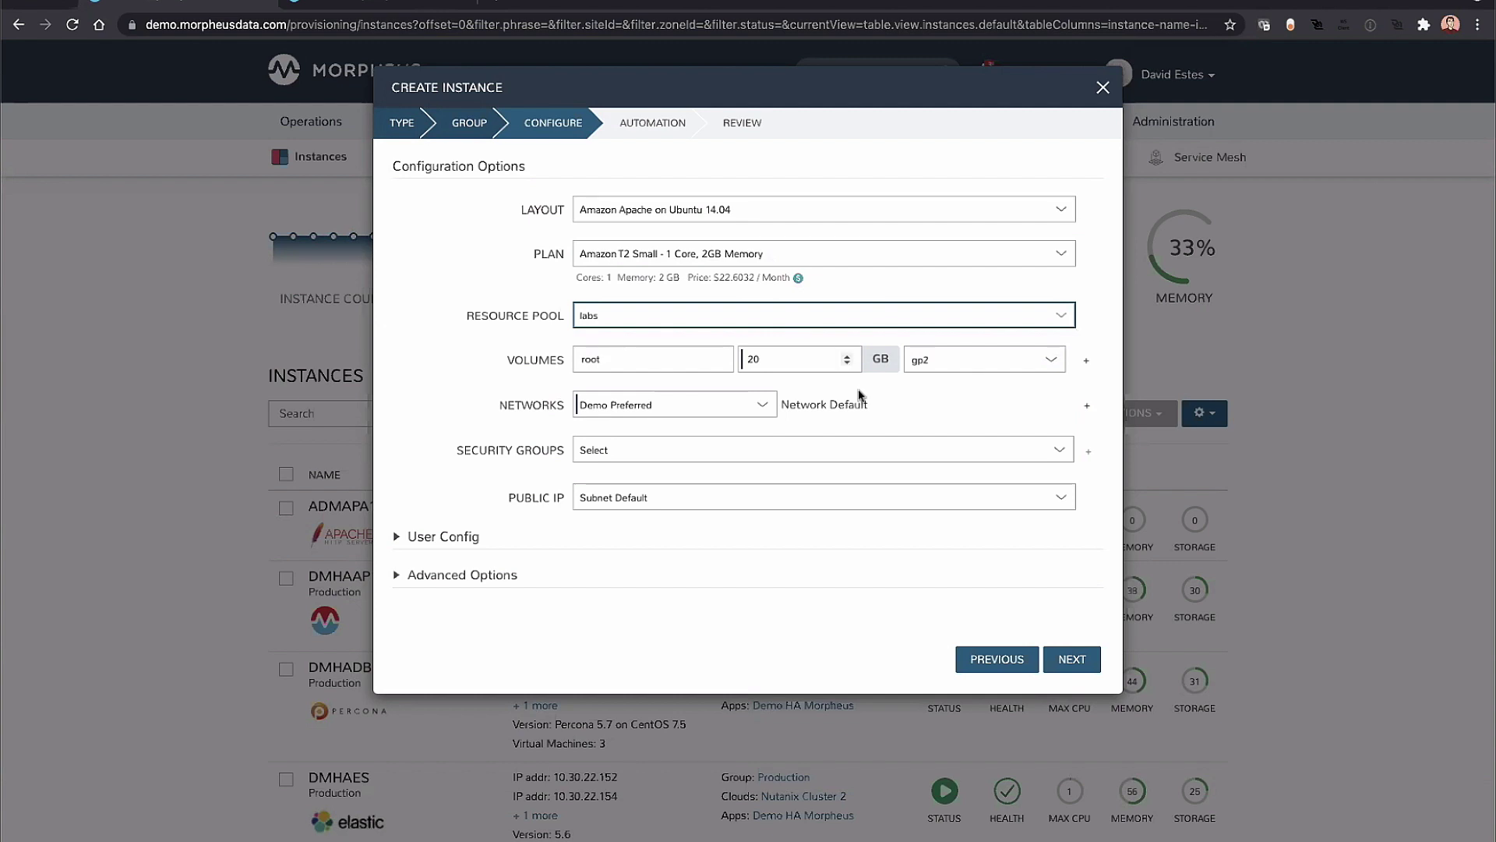
{"action": "left_click", "coordinate": [996, 362]}
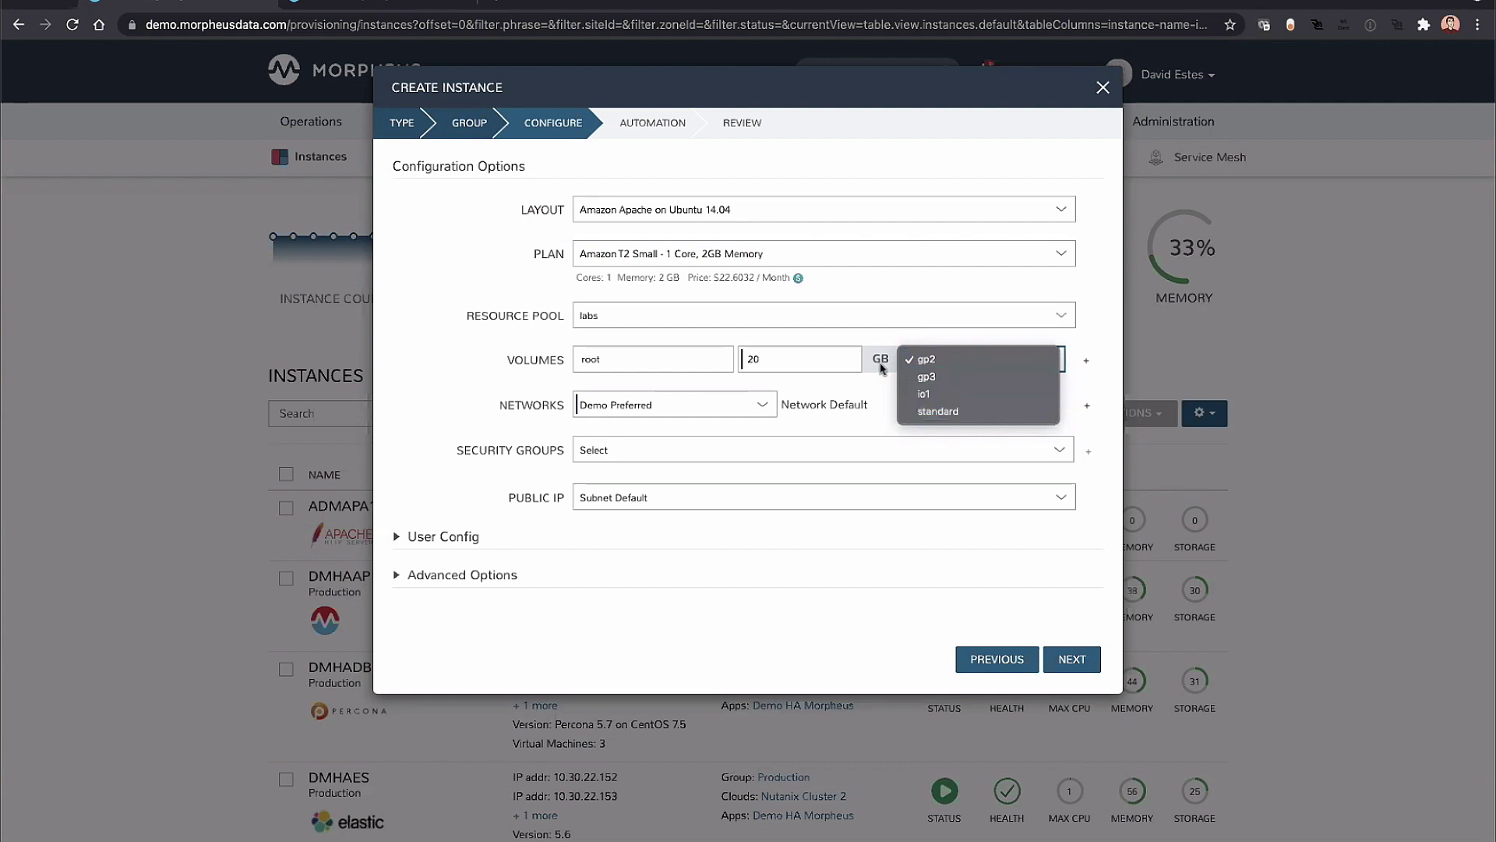
Add a second data volume to the instance and remove it again.
{"action": "left_click", "coordinate": [1092, 363]}
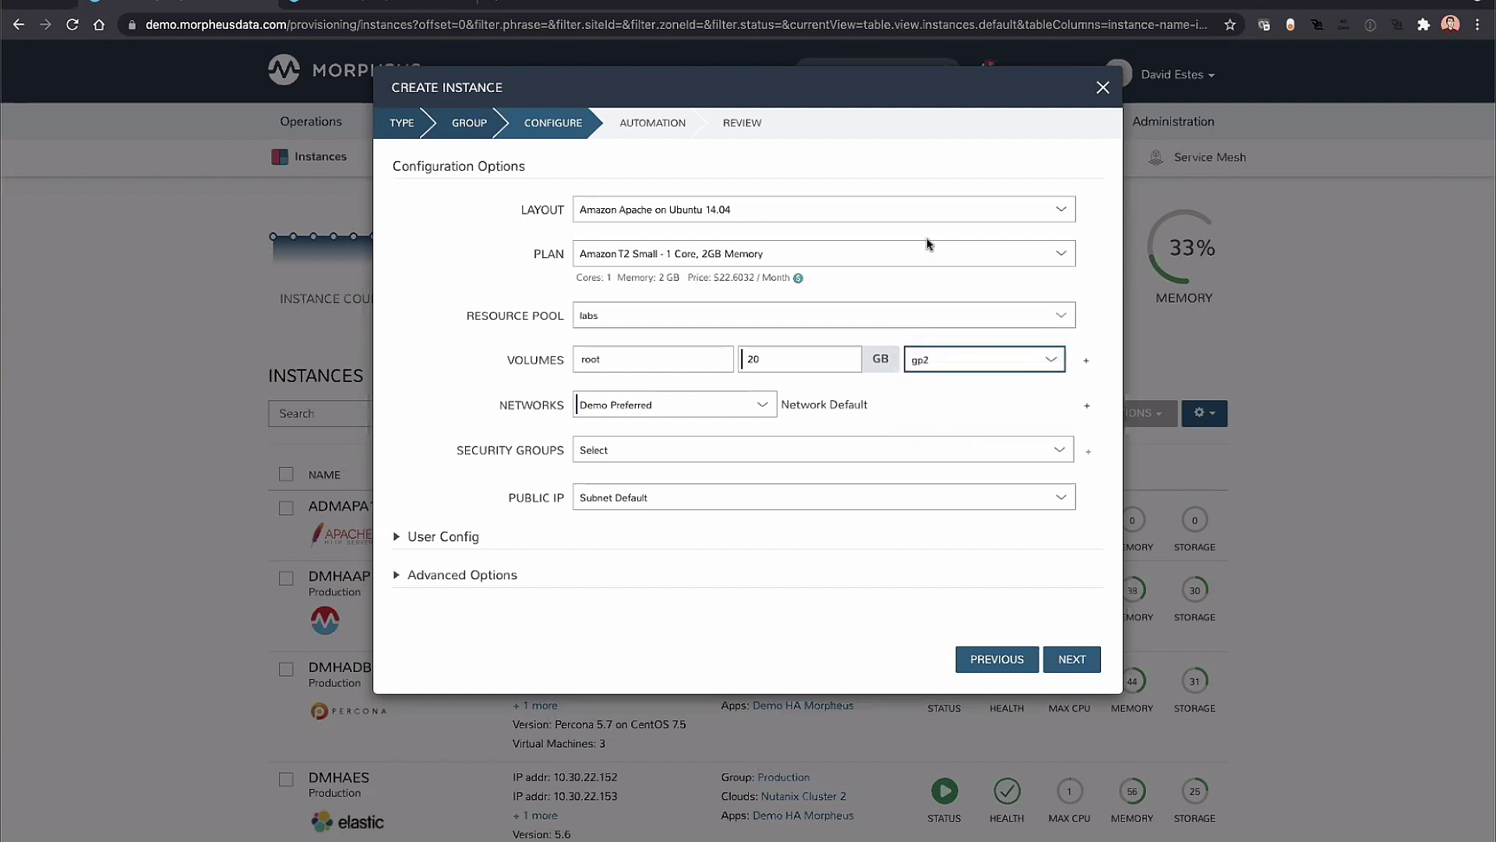
{"action": "left_click", "coordinate": [1081, 363]}
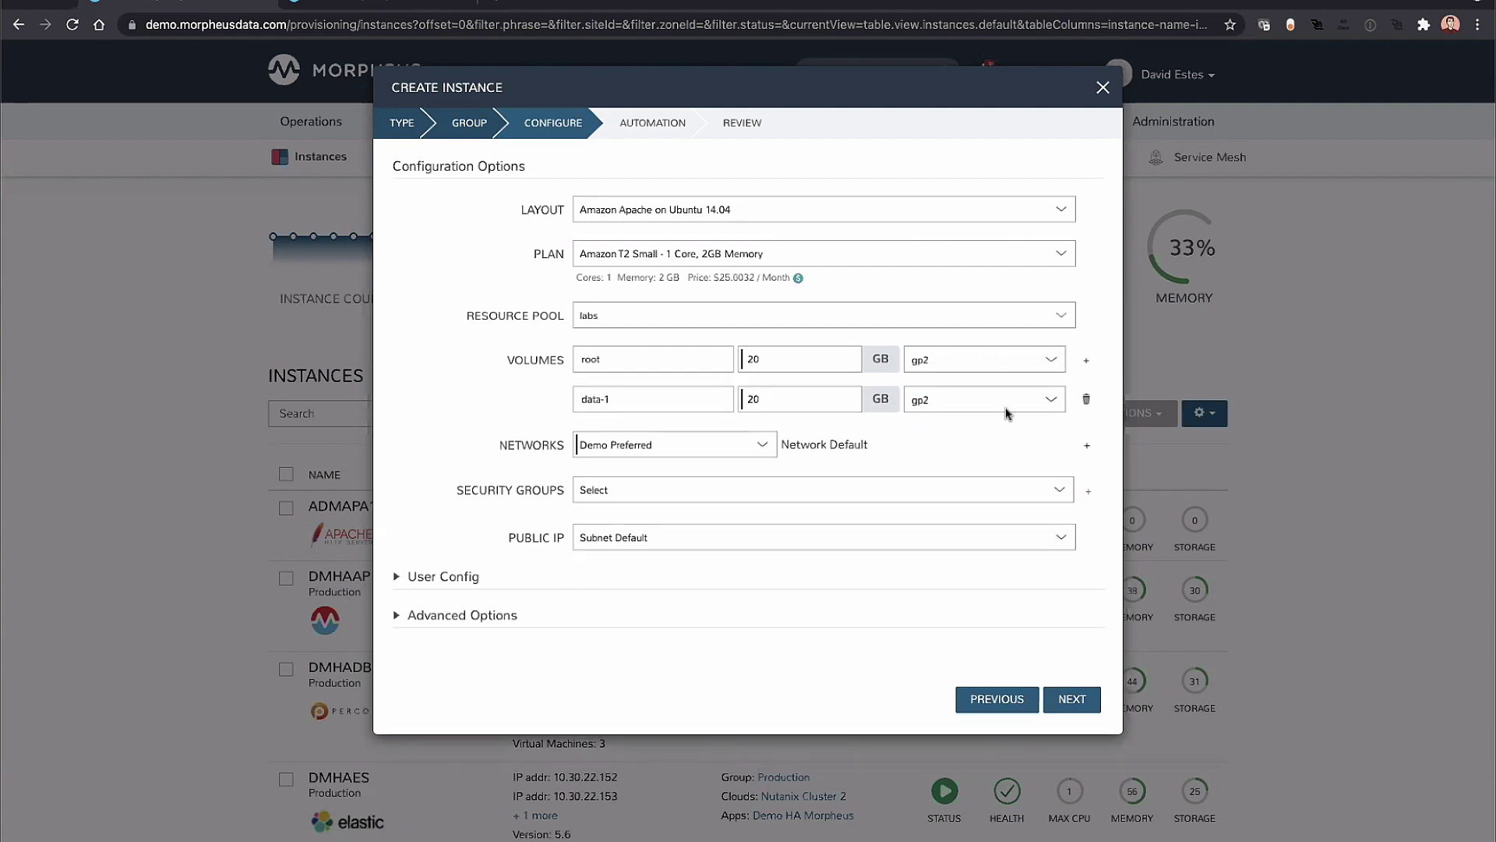
{"action": "left_click", "coordinate": [1085, 400]}
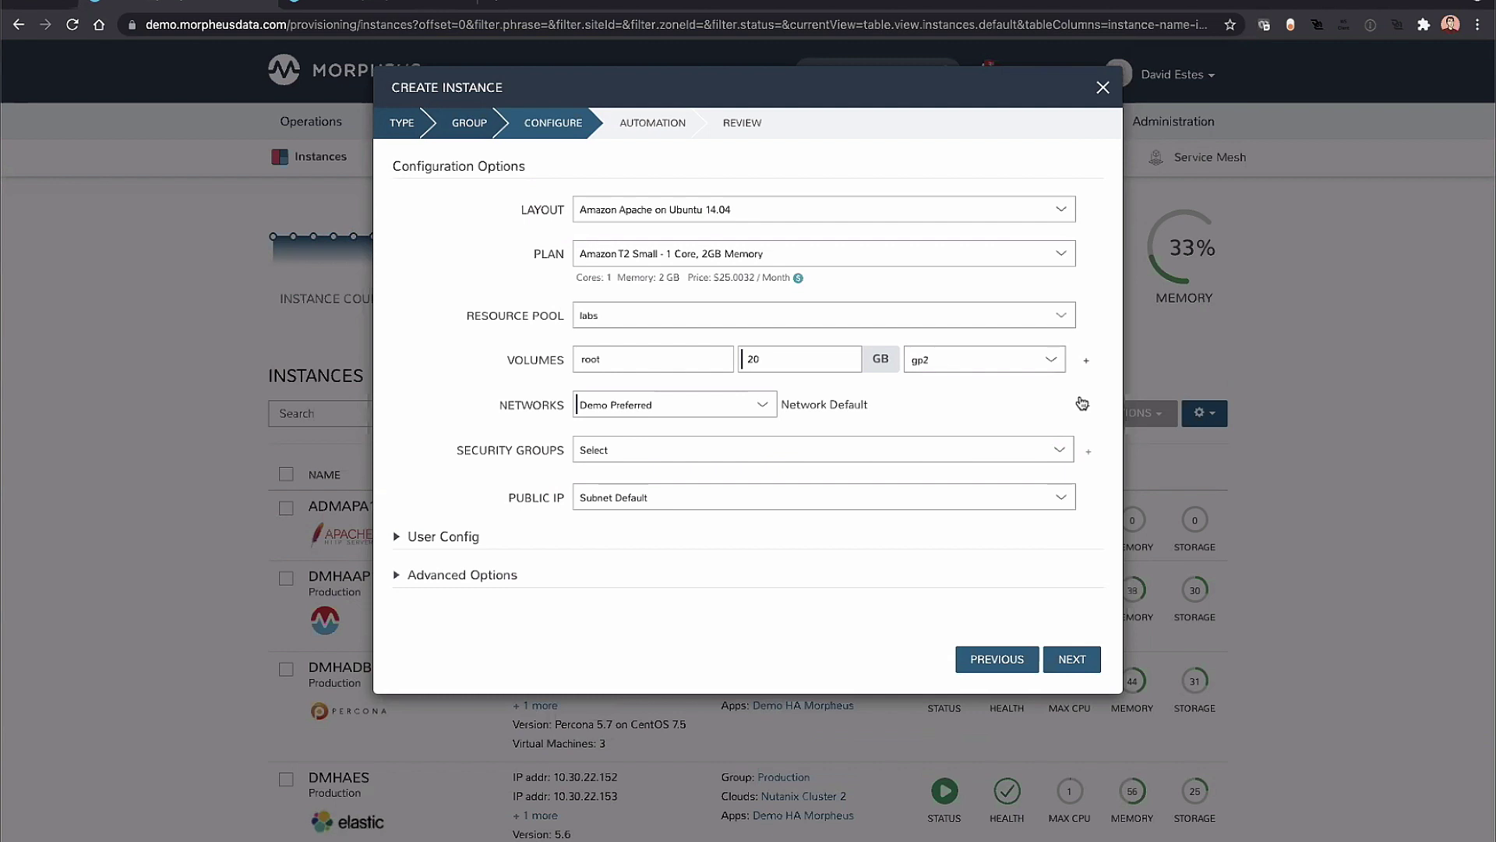
Set the network to labs_web_1a (subnet-72b9162b) and the security group to bw-test-group, then proceed to the automation settings.
{"action": "left_click", "coordinate": [700, 397]}
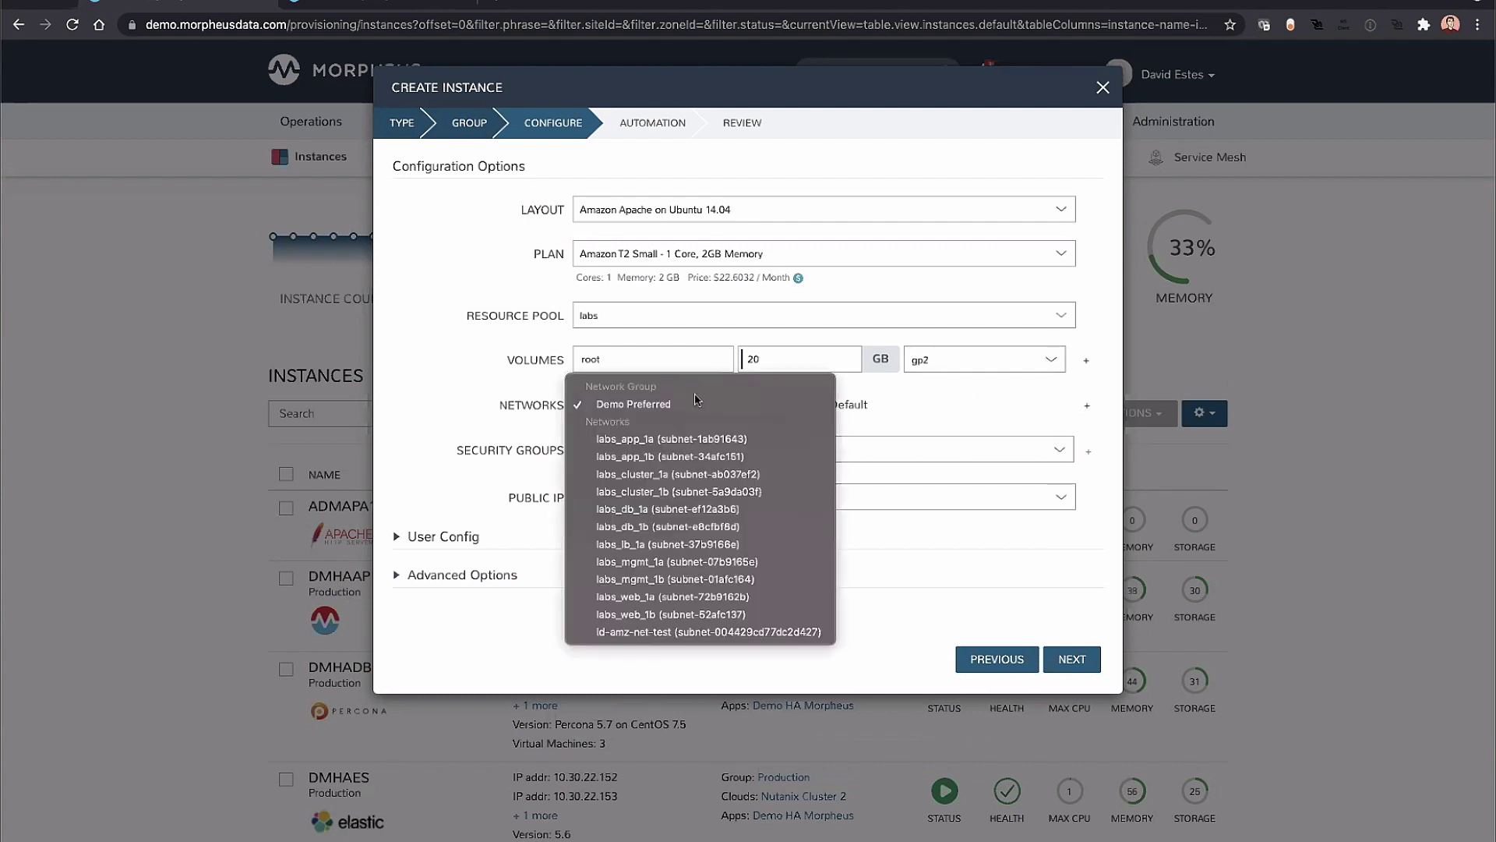
{"action": "left_click", "coordinate": [611, 597]}
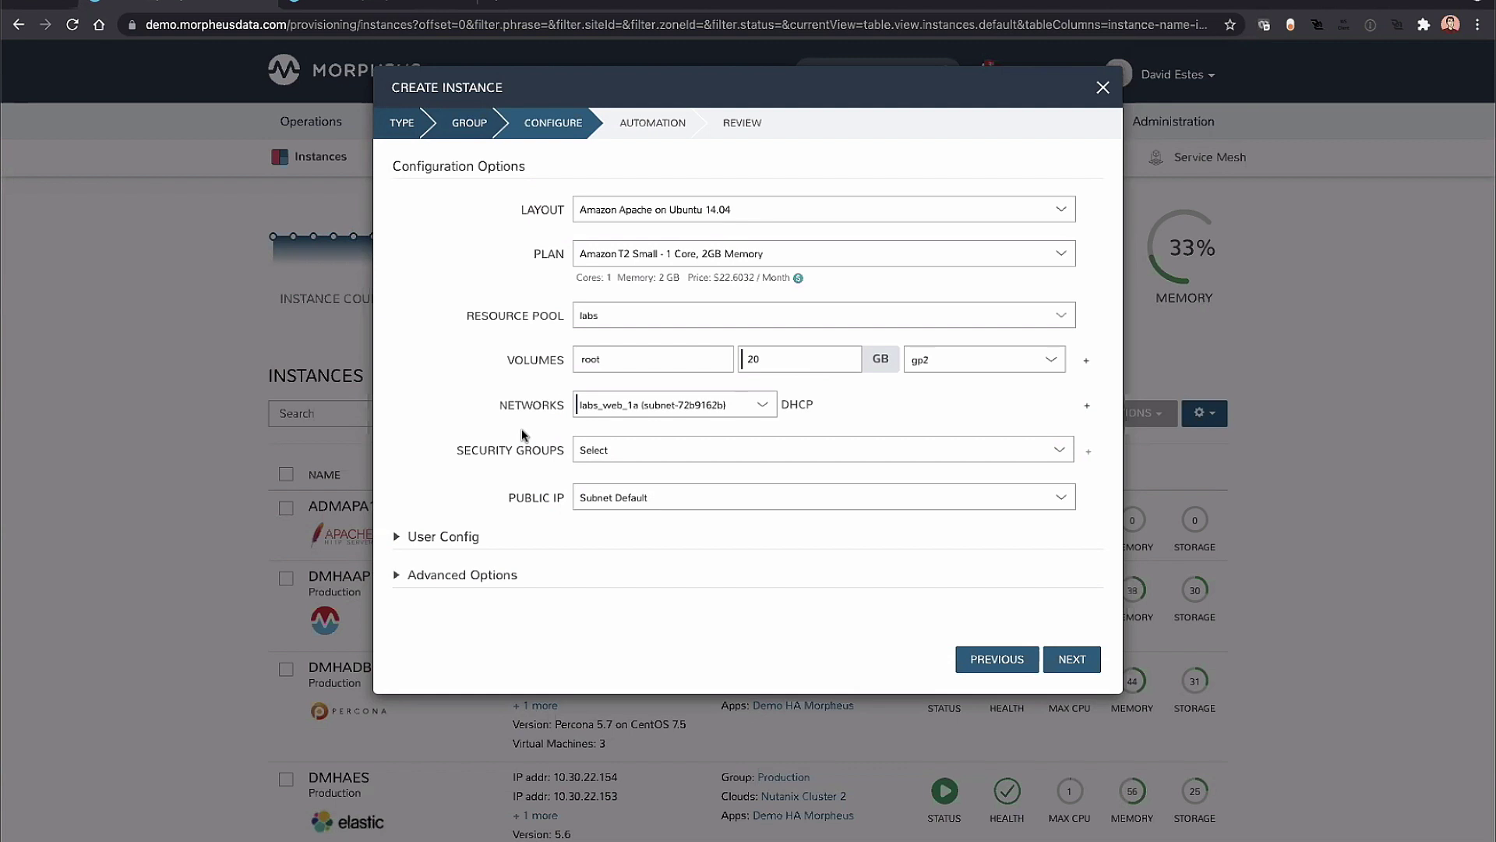
{"action": "left_click", "coordinate": [593, 456]}
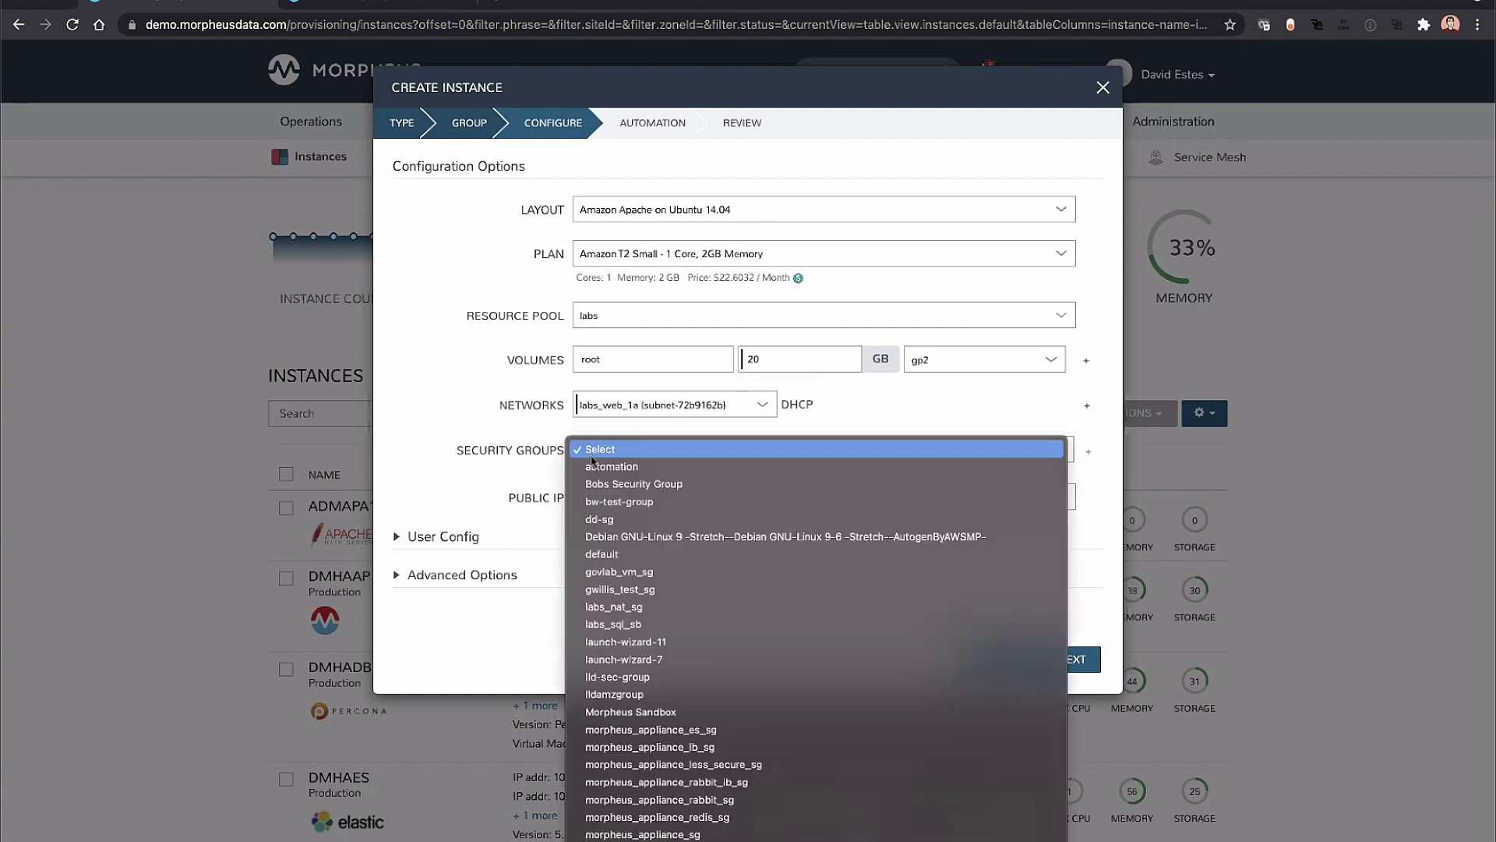
{"action": "left_click", "coordinate": [623, 501]}
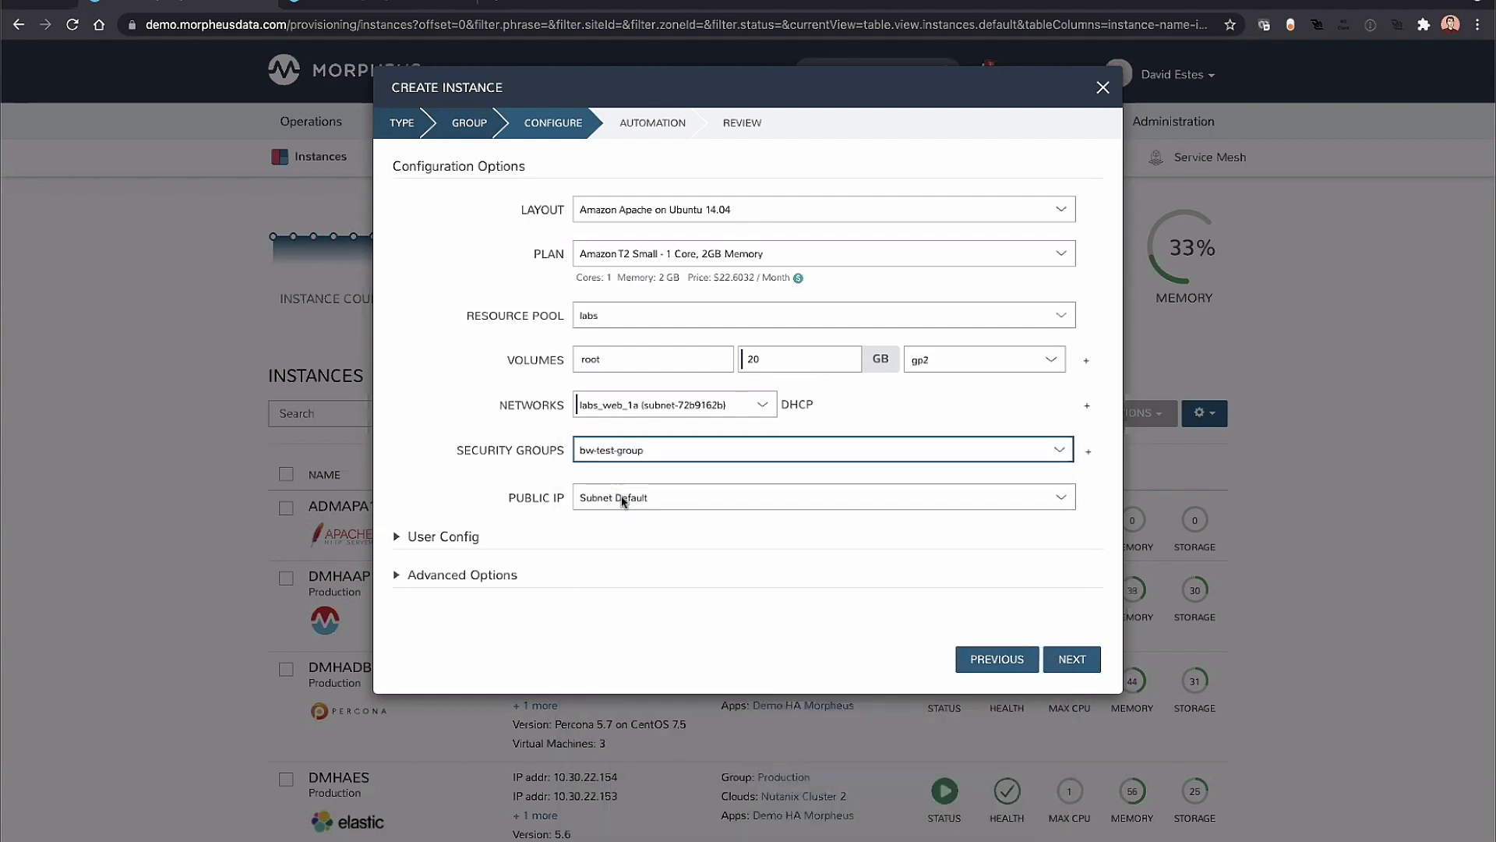
{"action": "left_click", "coordinate": [1086, 658]}
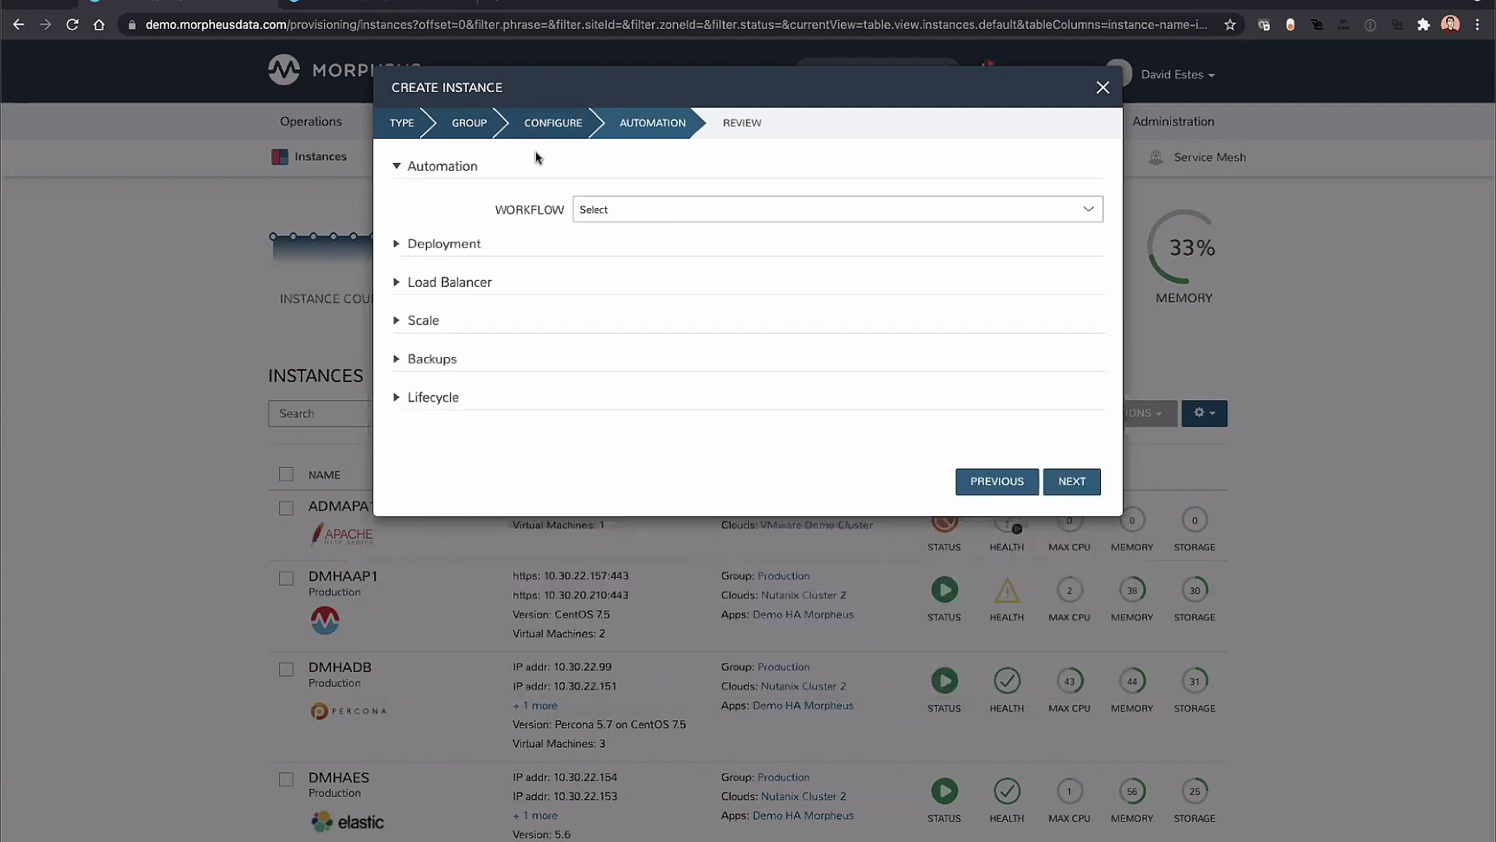
Set the instance's deployment to Apache with version v2.
{"action": "left_click", "coordinate": [468, 244]}
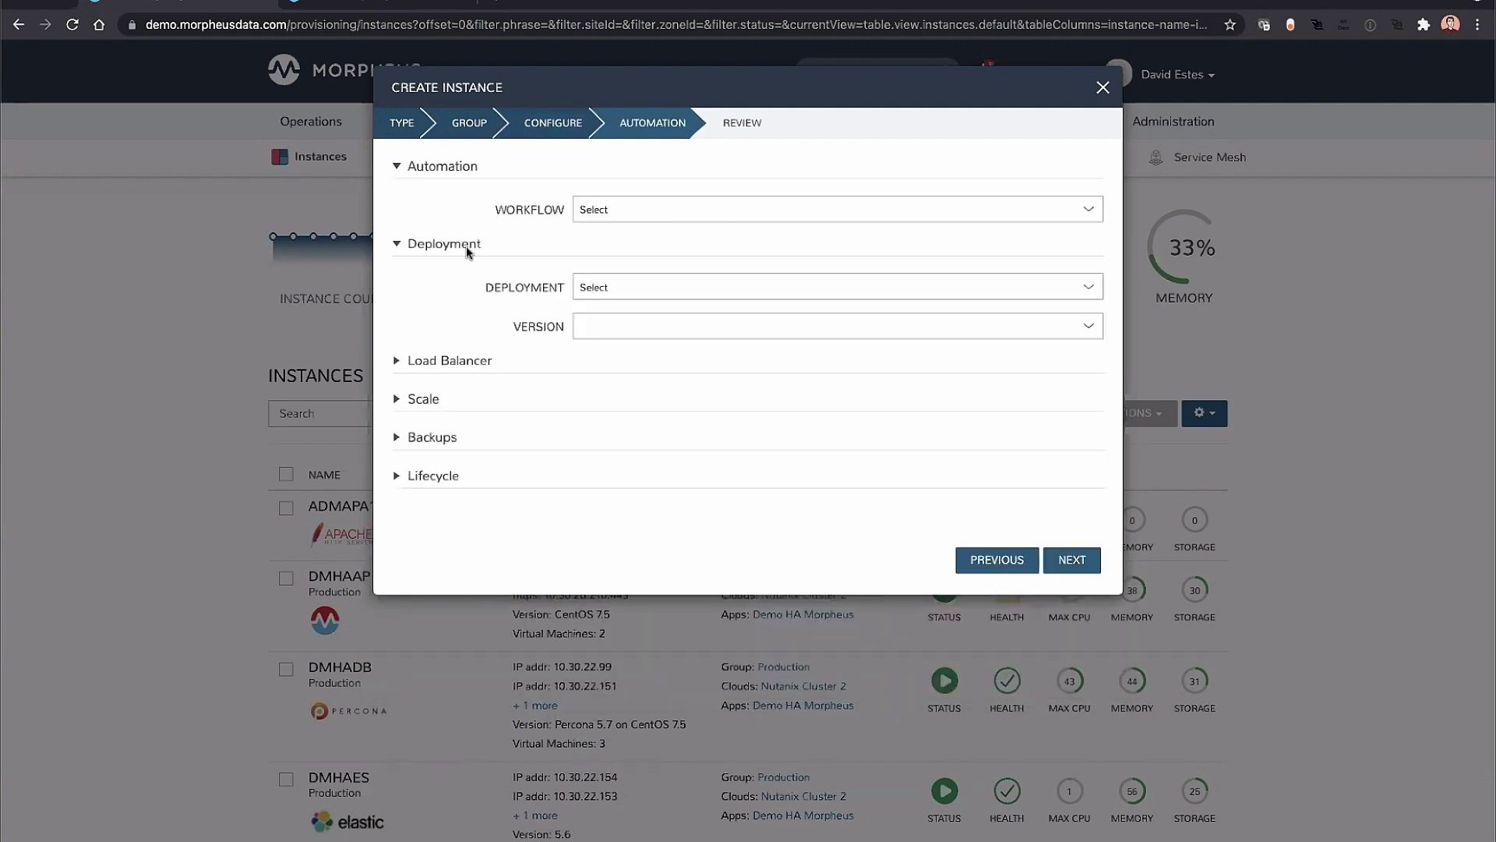
{"action": "left_click", "coordinate": [592, 295]}
{"action": "left_click", "coordinate": [594, 304]}
{"action": "left_click", "coordinate": [593, 326]}
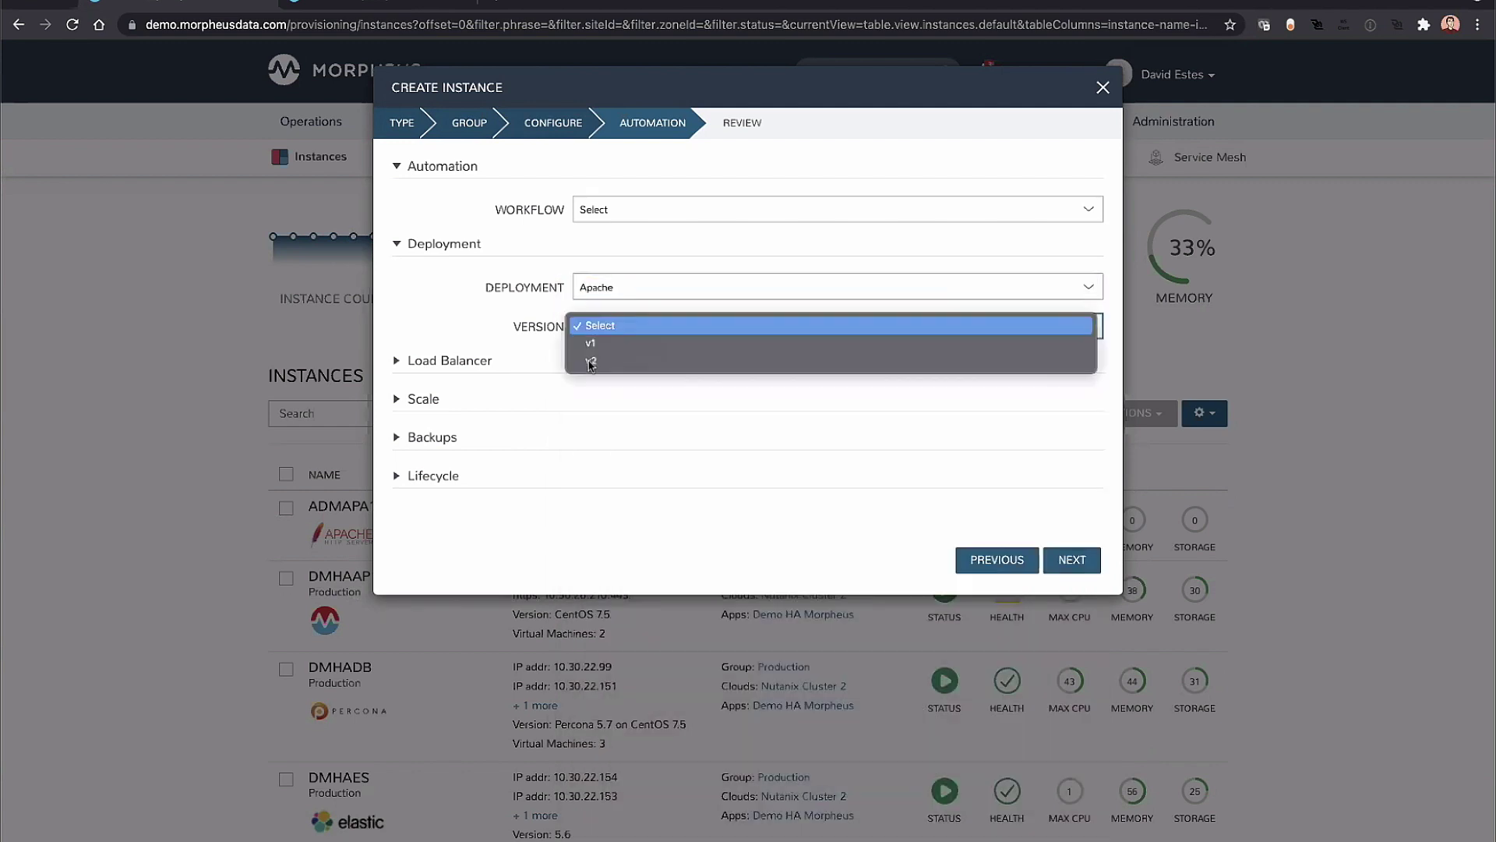
{"action": "left_click", "coordinate": [591, 363]}
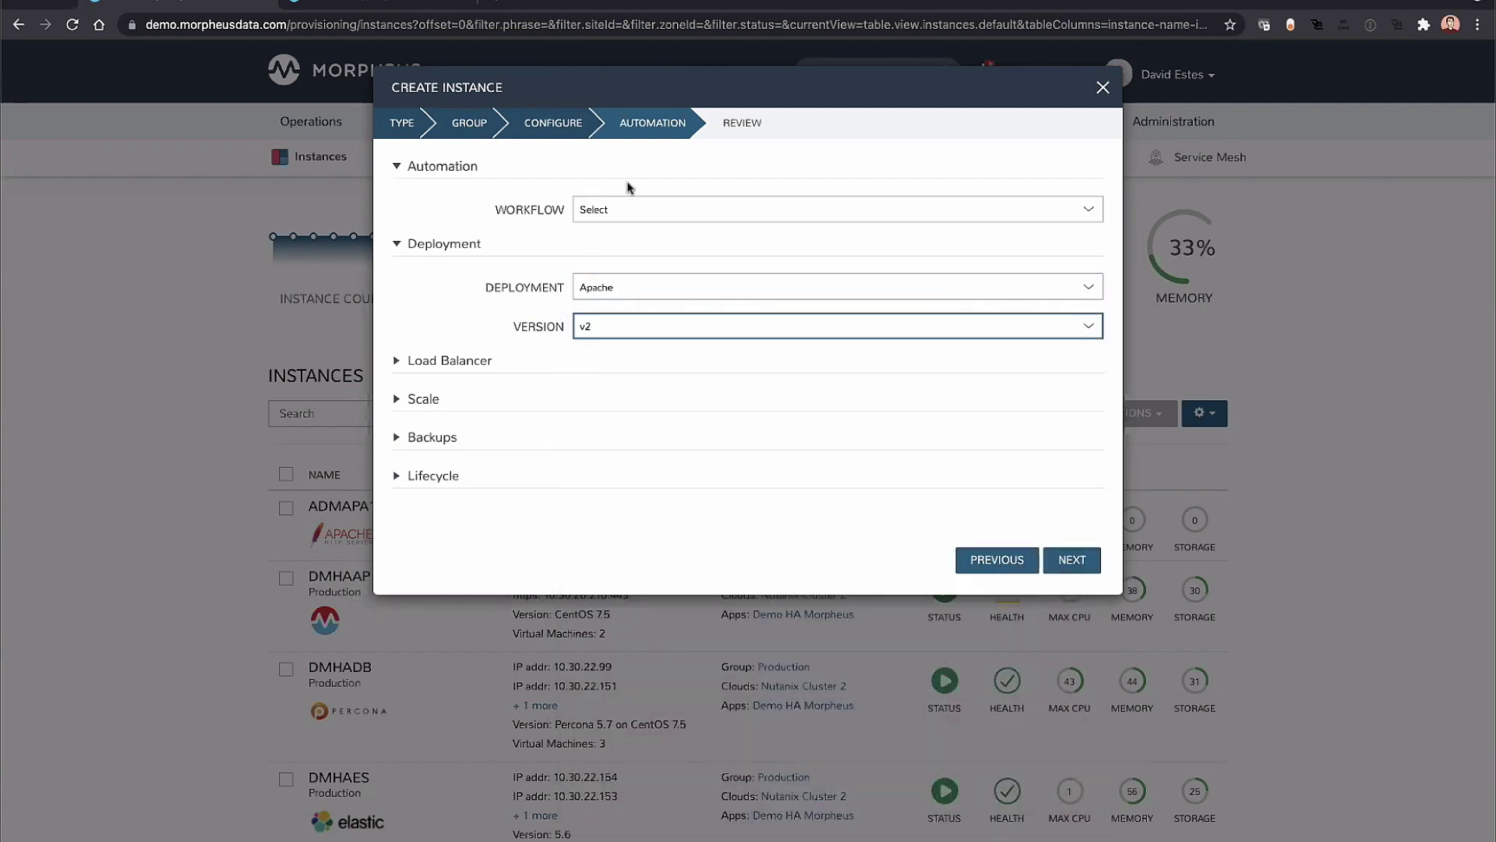
Check the available workflows and the load balancer options offered for backend 80.
{"action": "left_click", "coordinate": [620, 205]}
{"action": "left_click", "coordinate": [485, 175]}
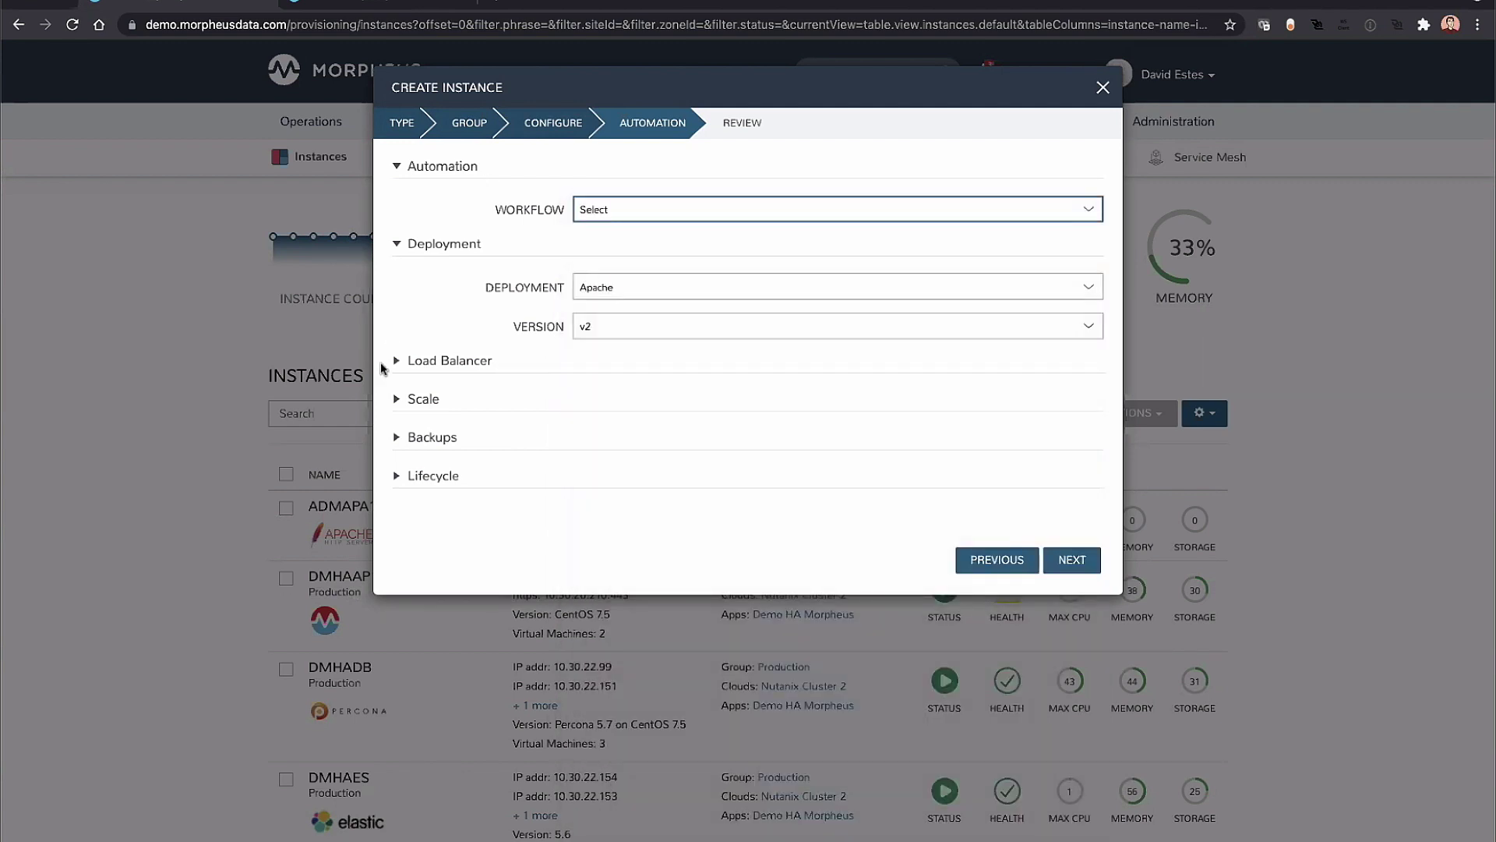
{"action": "left_click", "coordinate": [438, 375]}
{"action": "left_click", "coordinate": [622, 398]}
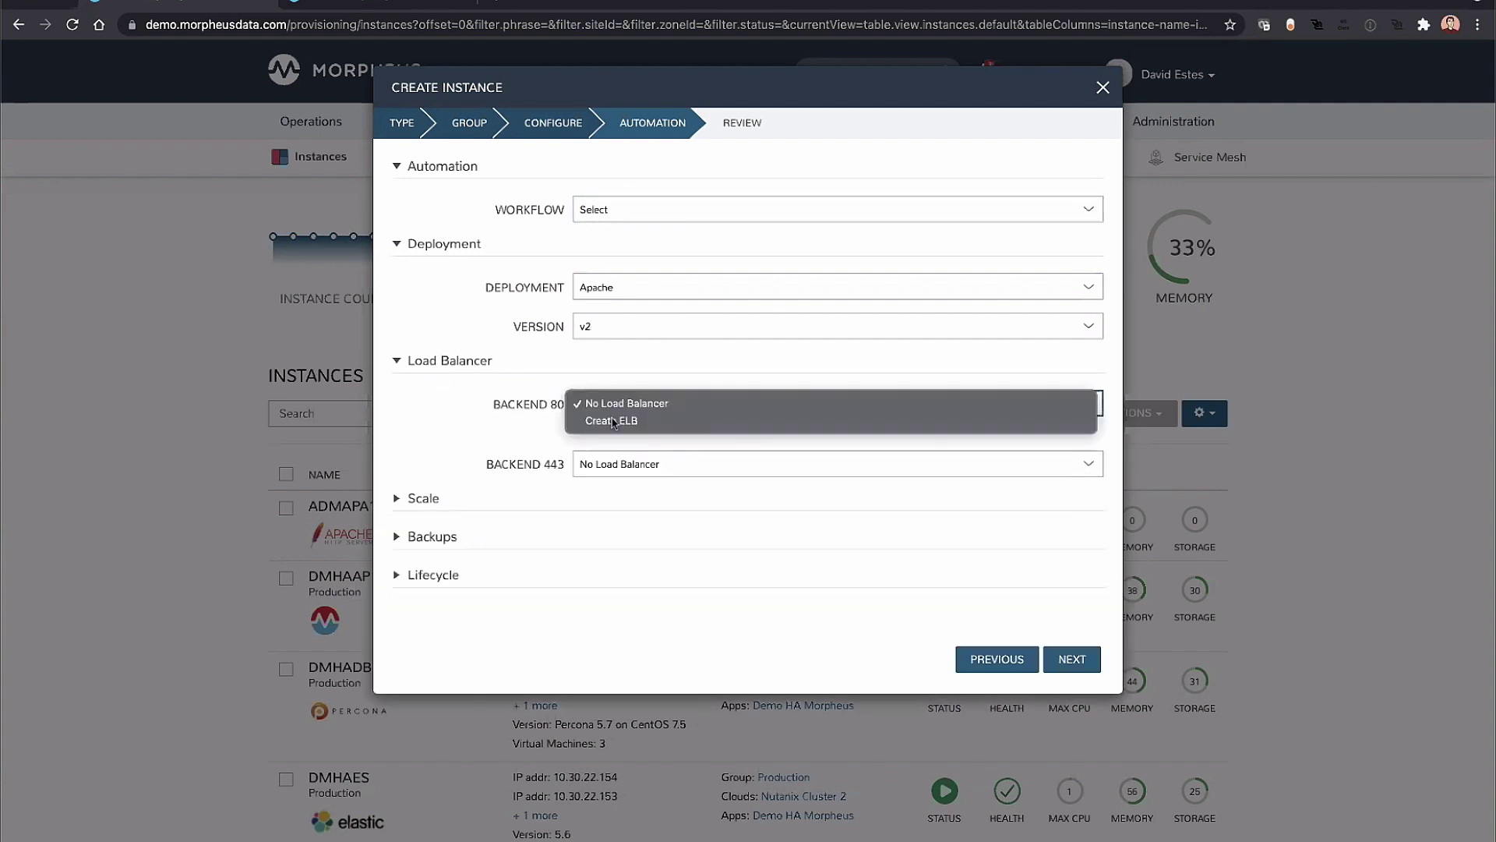
{"action": "left_click", "coordinate": [458, 366]}
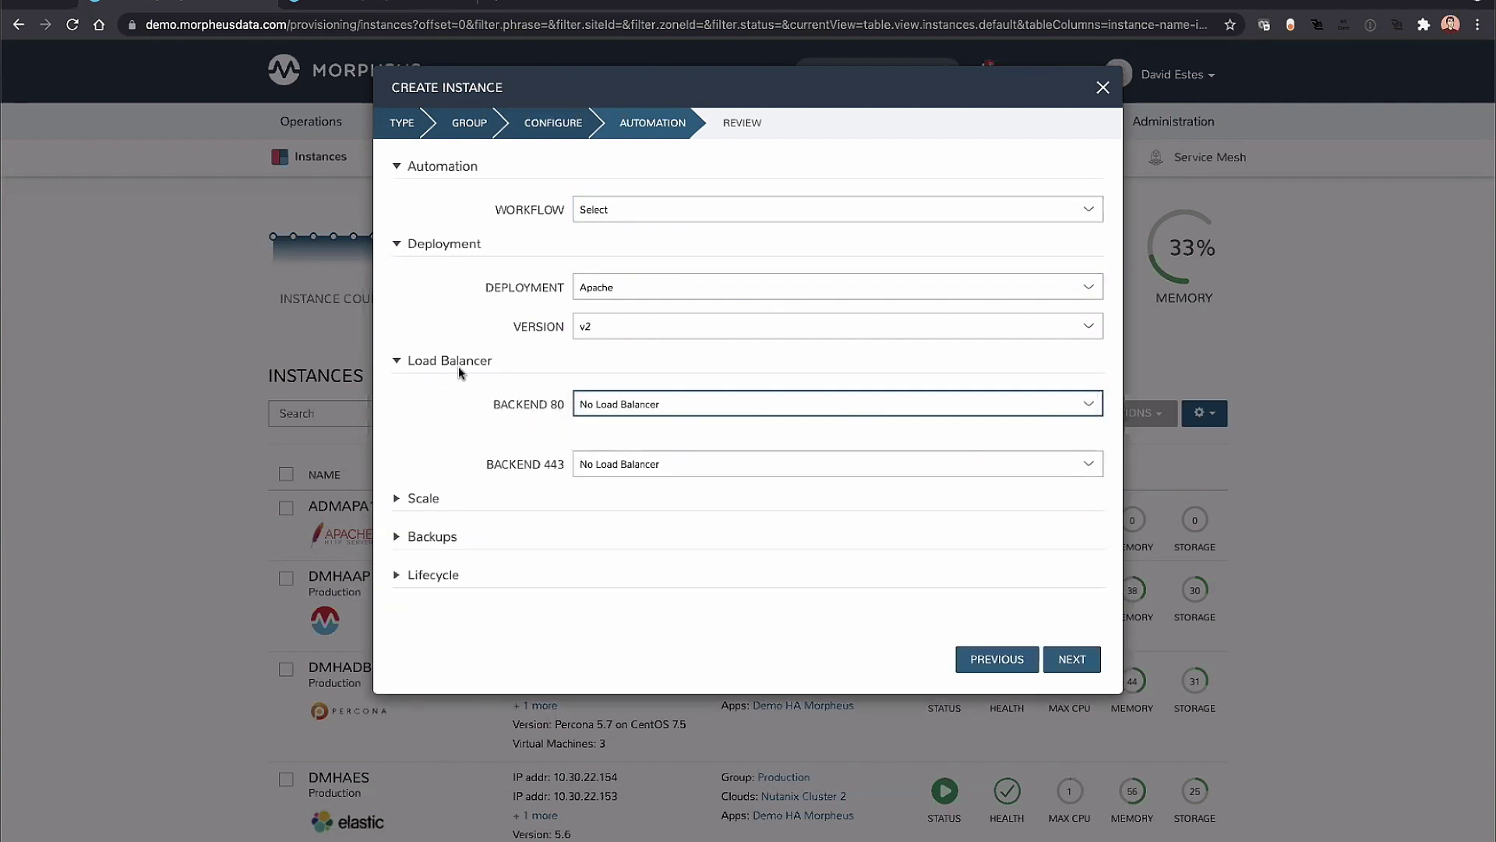
{"action": "left_click", "coordinate": [436, 365]}
Check the scale types offered for the instance and its backup settings.
{"action": "left_click", "coordinate": [434, 400]}
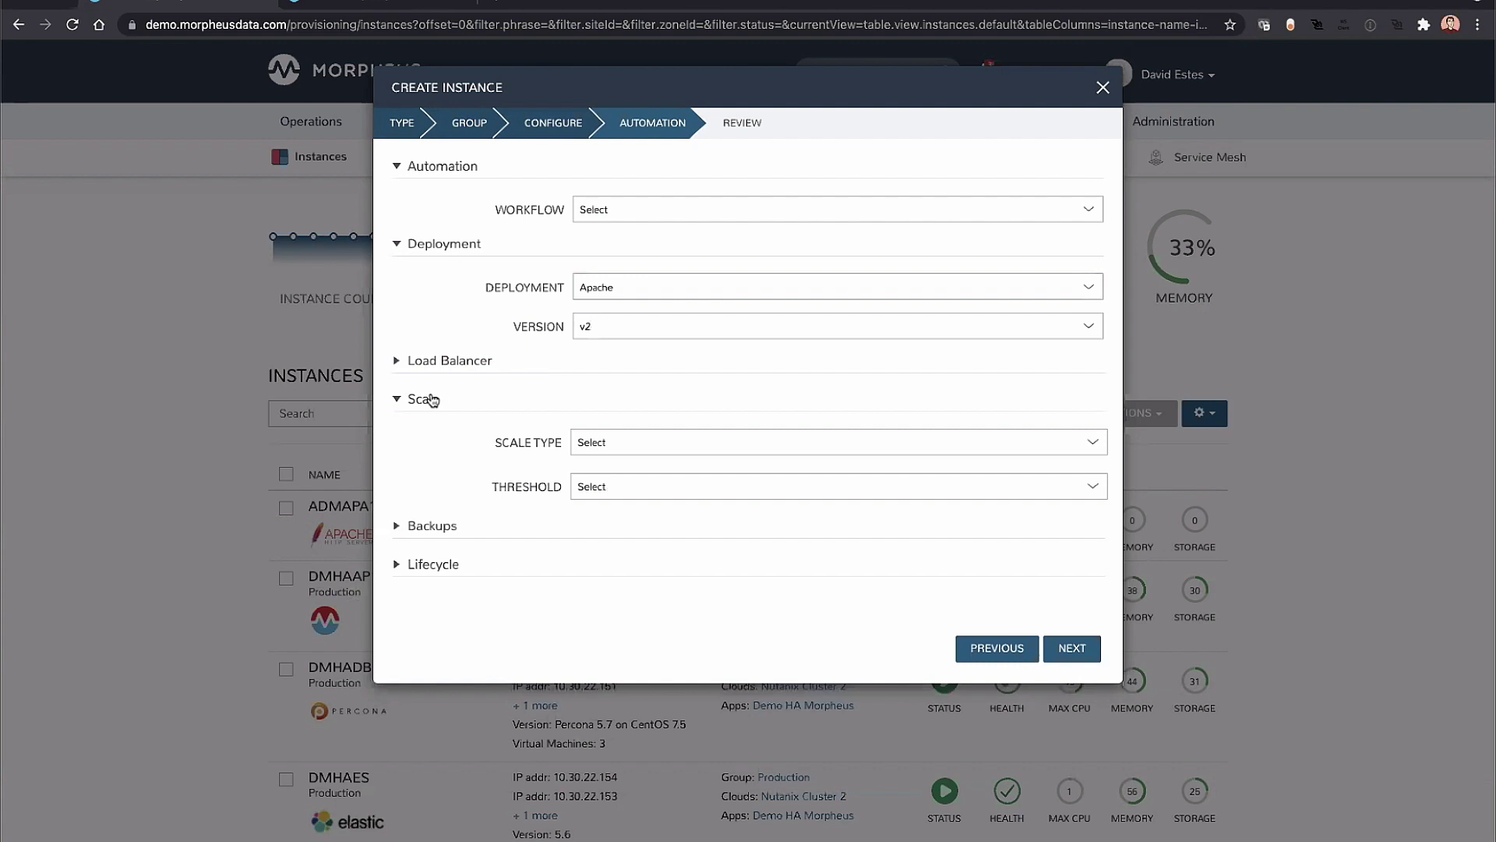
{"action": "left_click", "coordinate": [596, 442]}
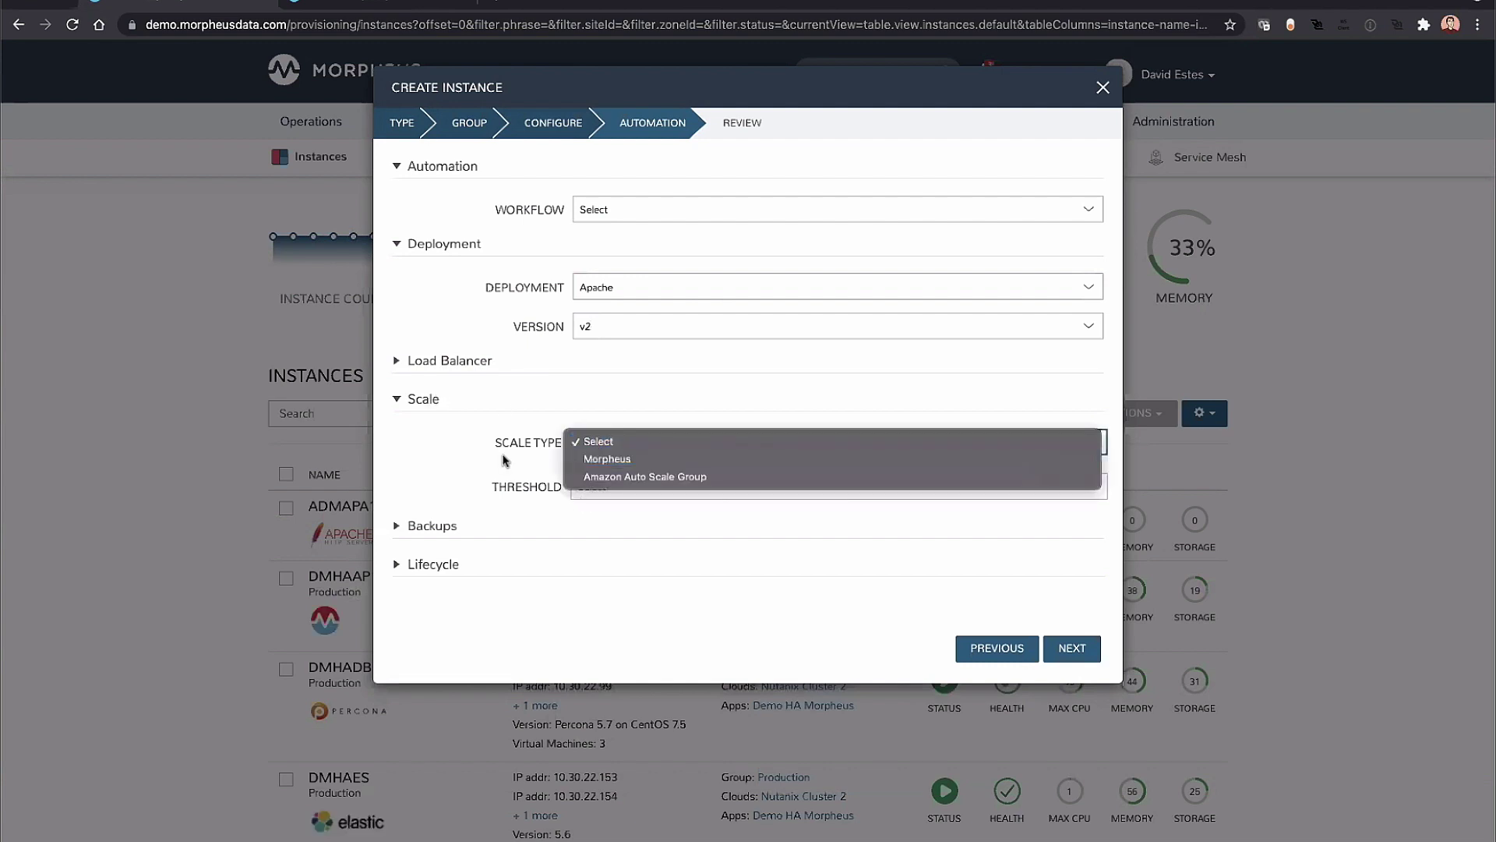
{"action": "left_click", "coordinate": [425, 400]}
{"action": "left_click", "coordinate": [593, 442]}
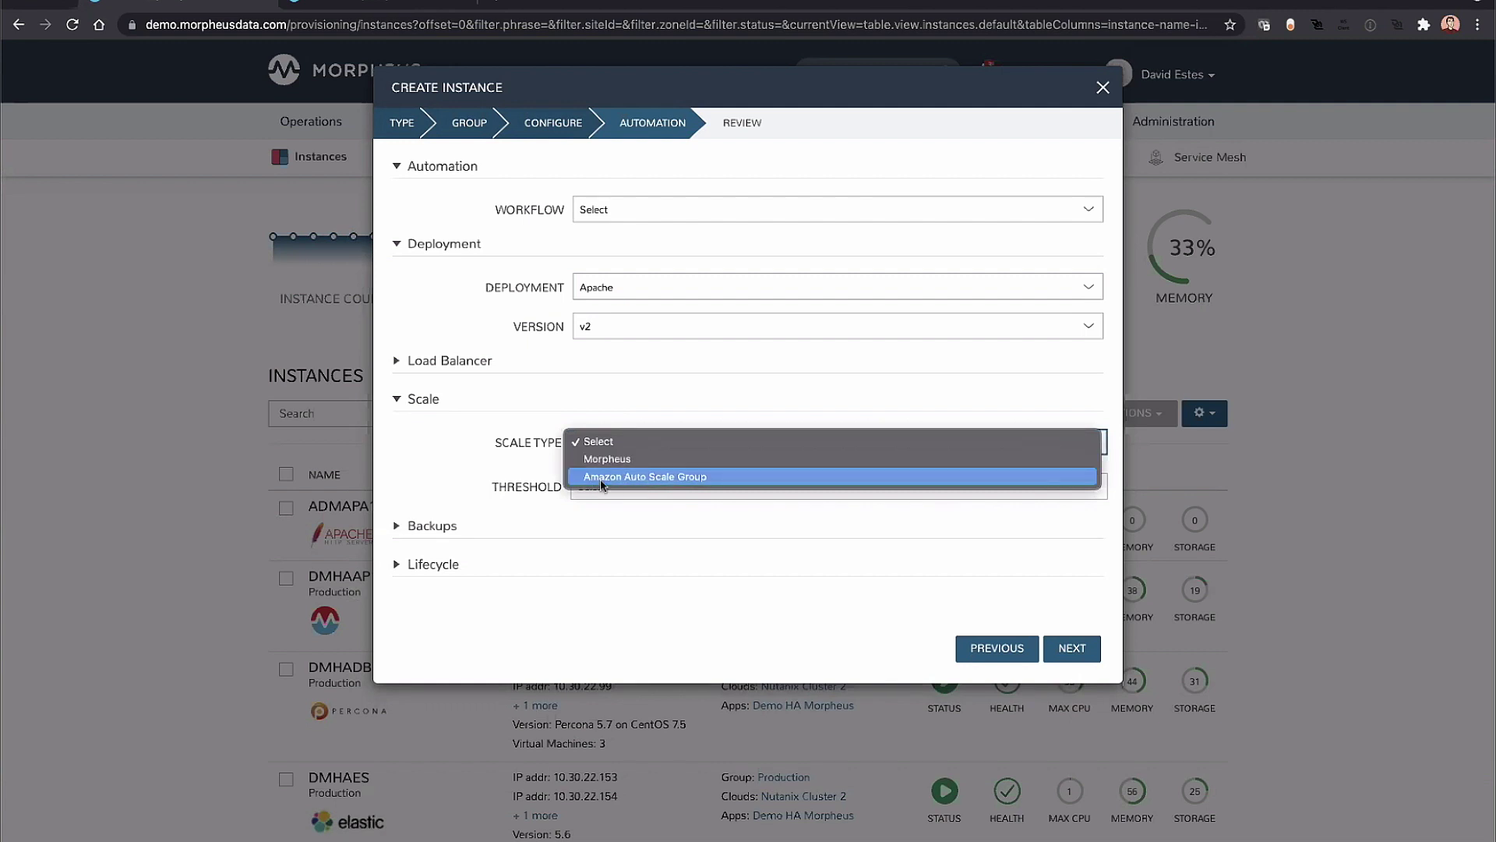
{"action": "left_click", "coordinate": [436, 394]}
{"action": "left_click", "coordinate": [419, 422]}
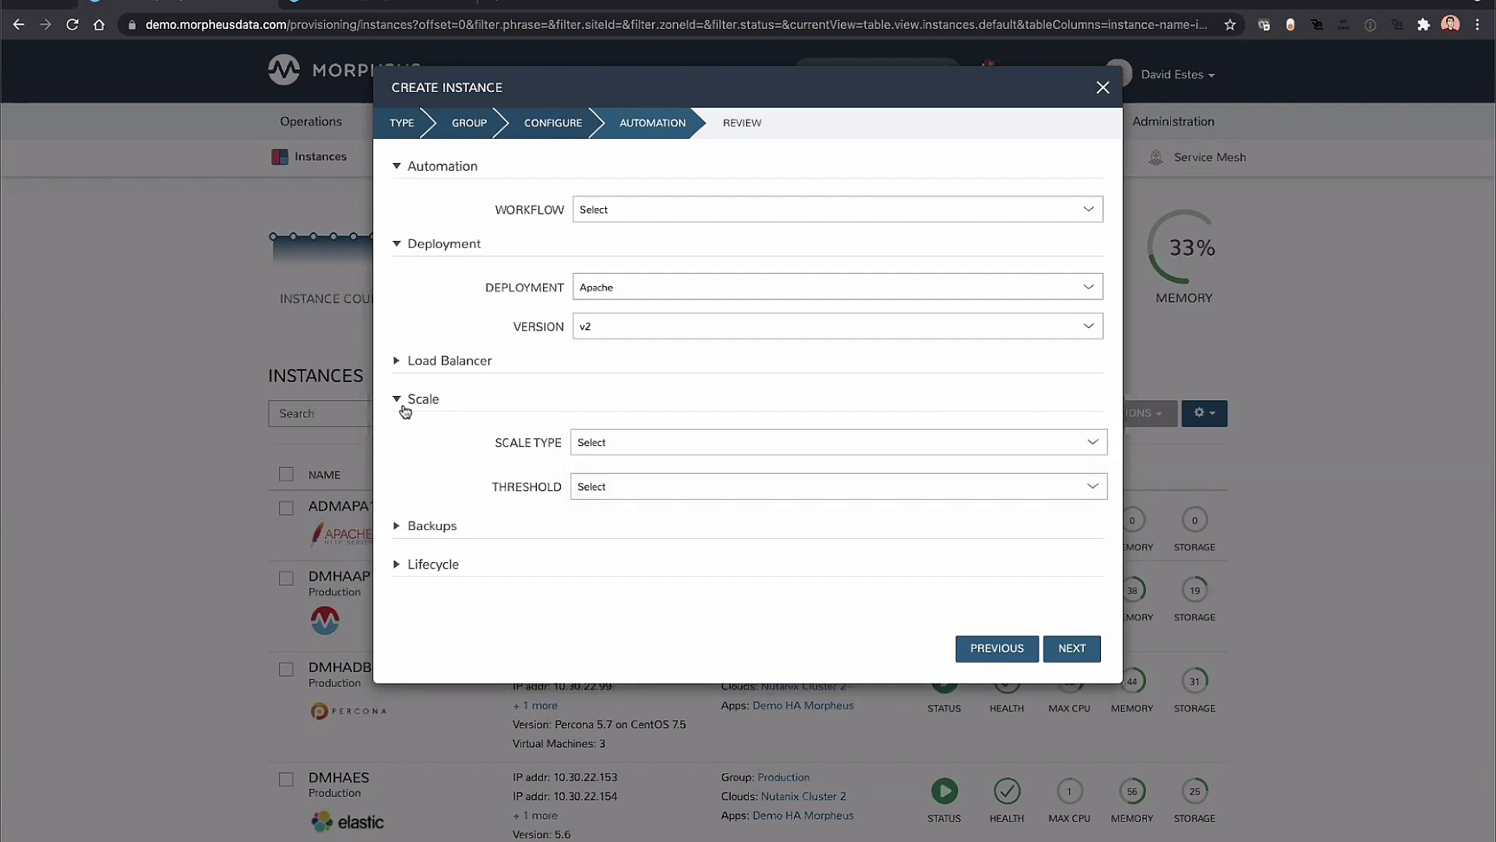
{"action": "left_click", "coordinate": [405, 409]}
{"action": "left_click", "coordinate": [428, 441]}
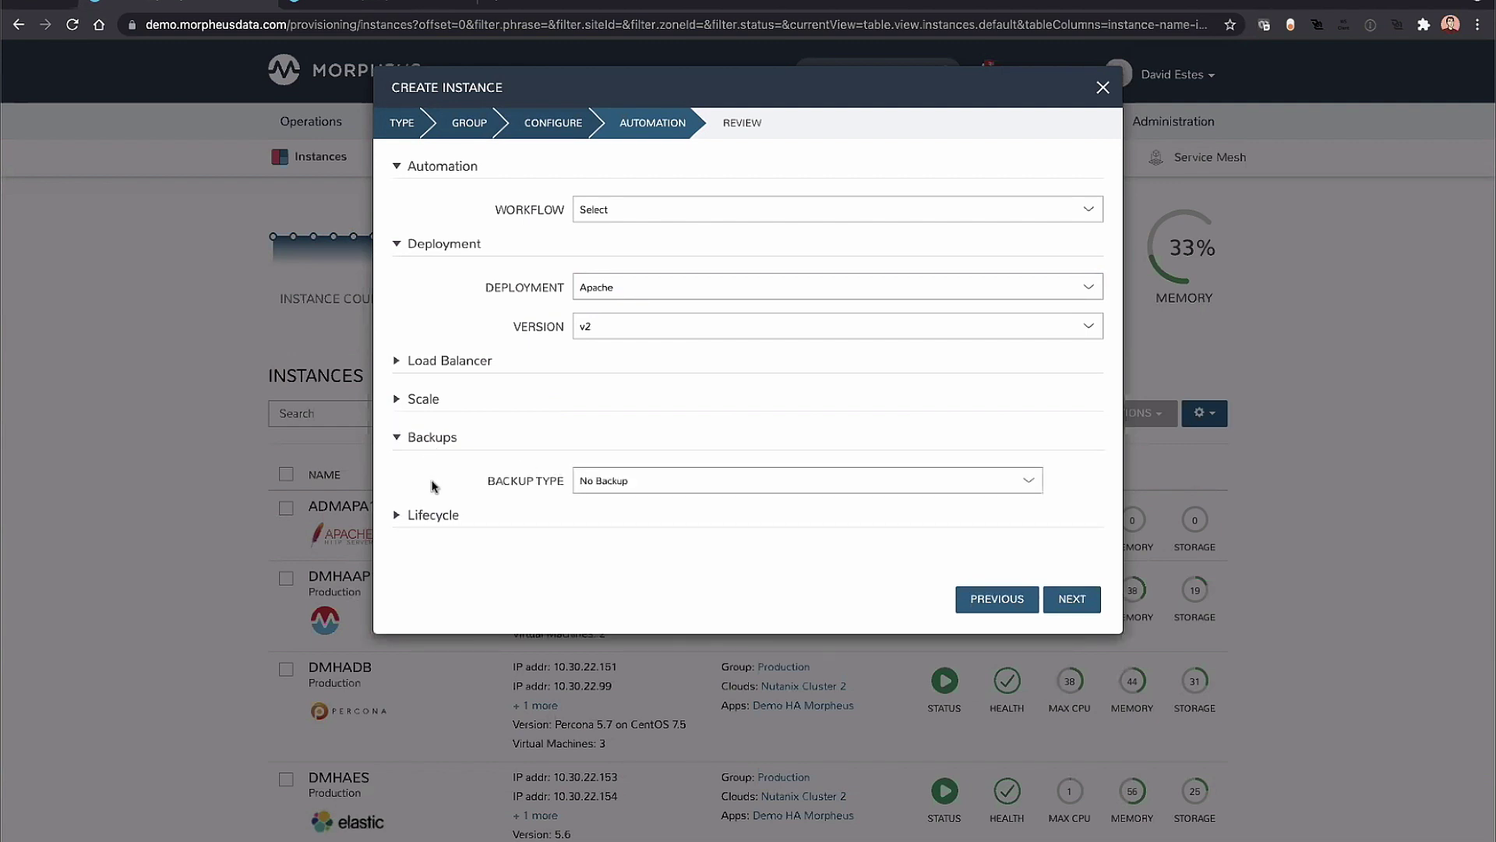
{"action": "left_click", "coordinate": [399, 441]}
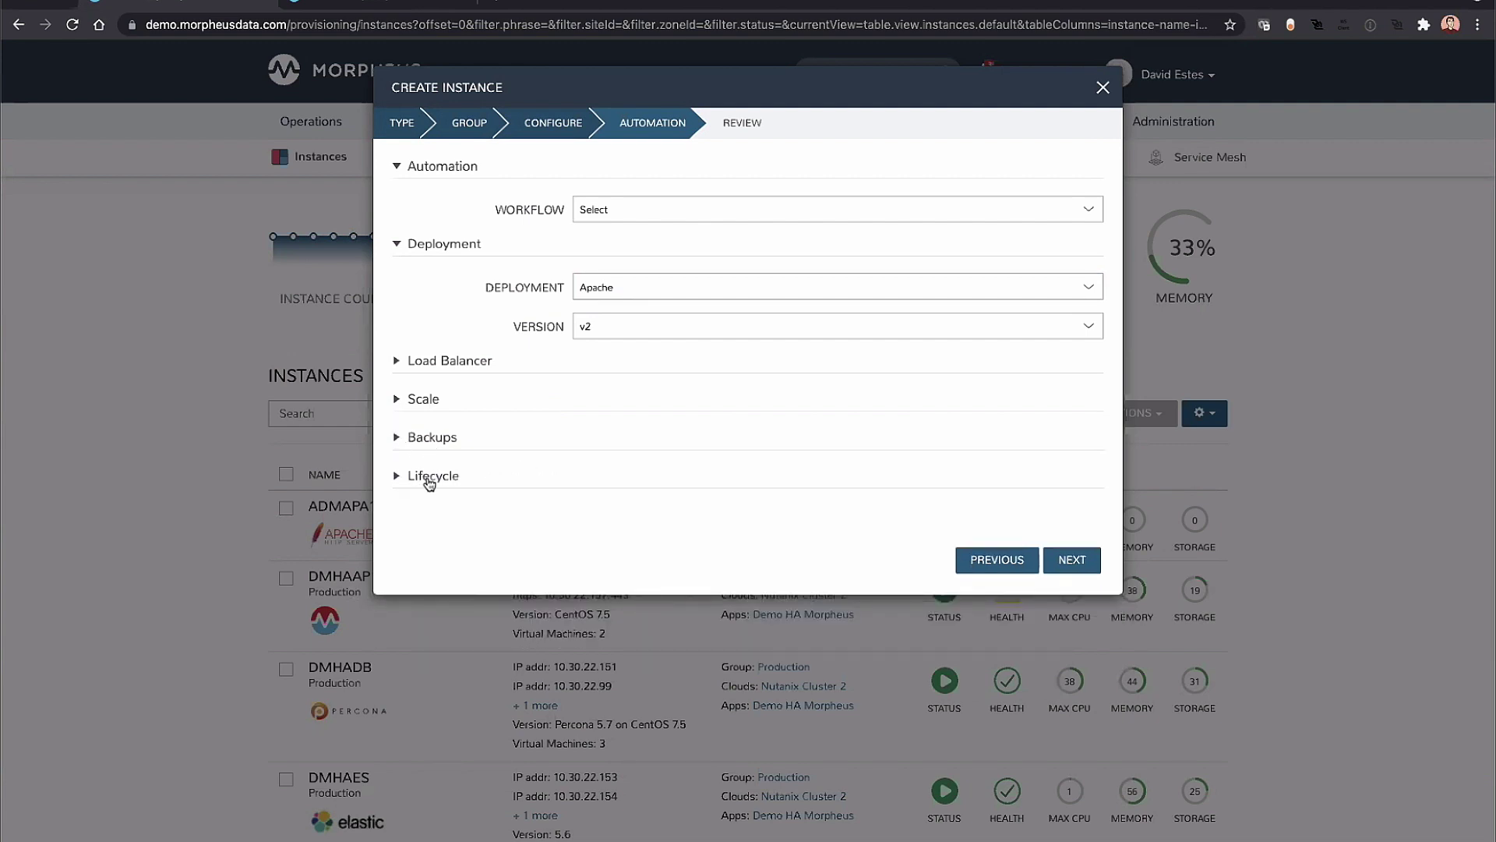
Set the instance's lifecycle power schedule to Nightly power down and complete the instance creation.
{"action": "left_click", "coordinate": [429, 480]}
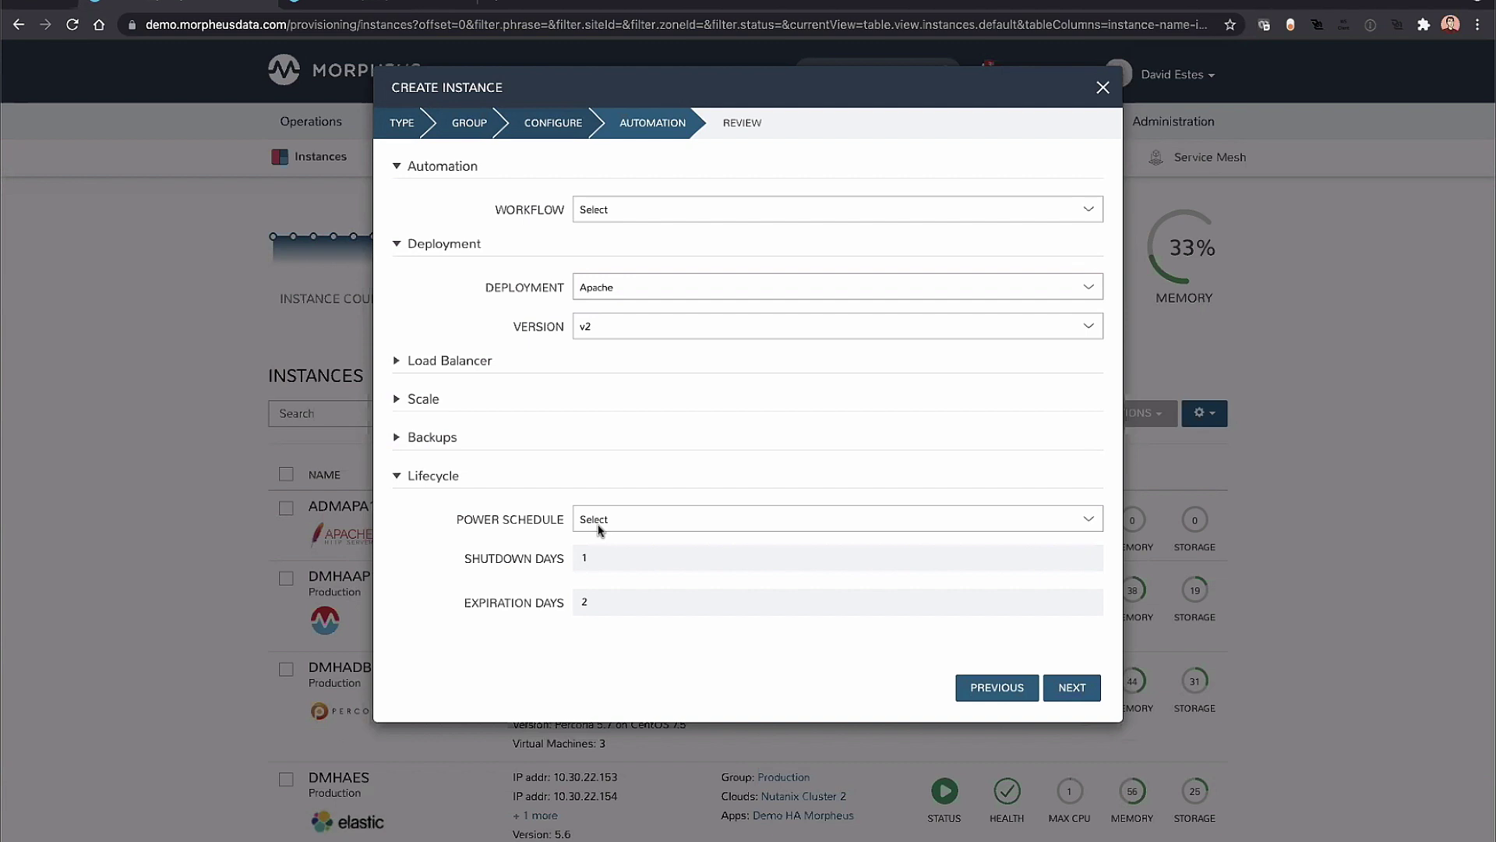
{"action": "left_click", "coordinate": [600, 530]}
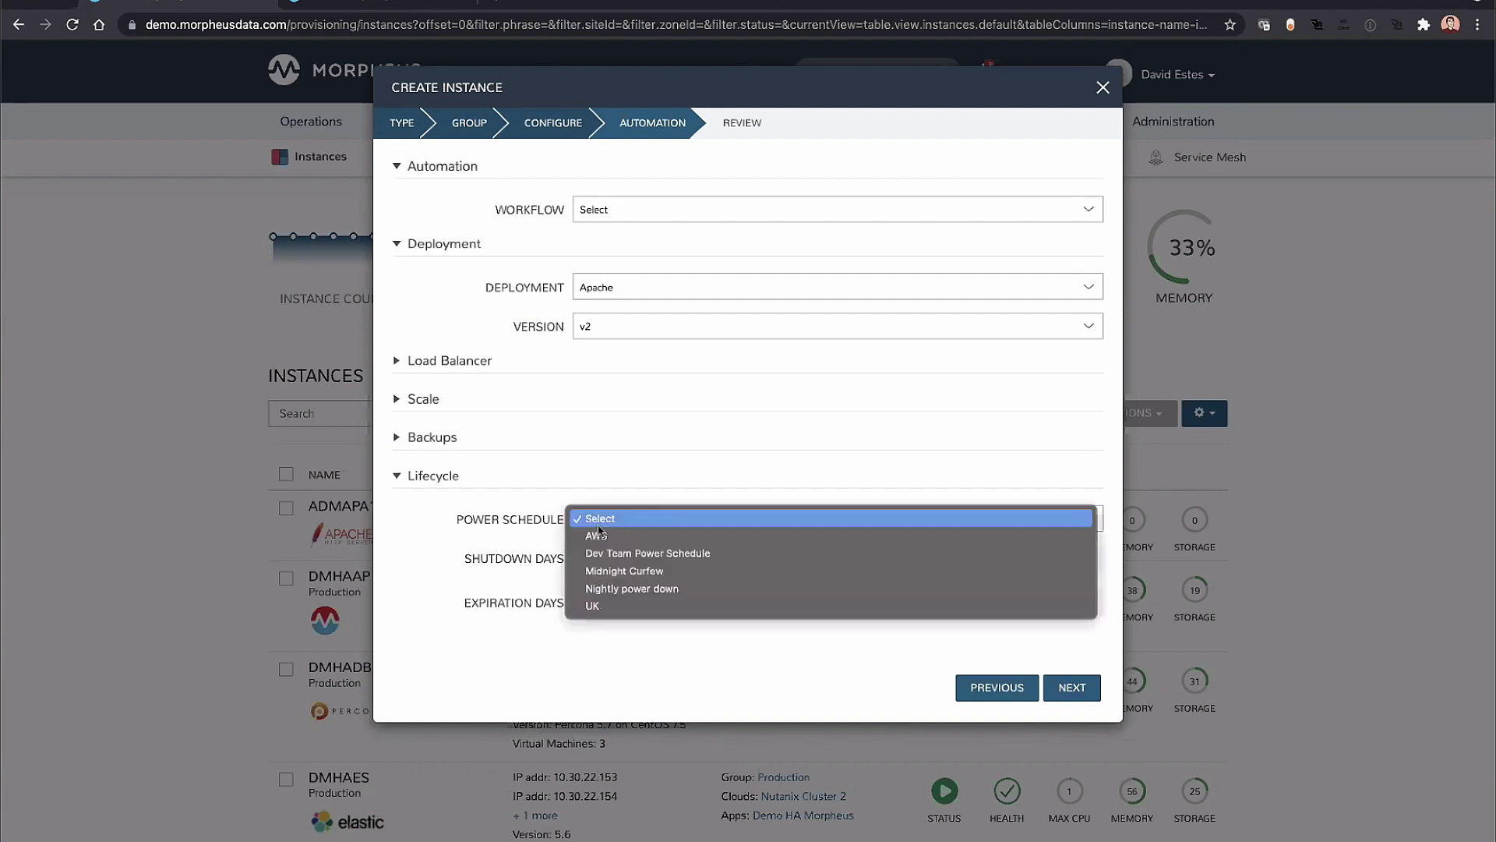
{"action": "left_click", "coordinate": [636, 586]}
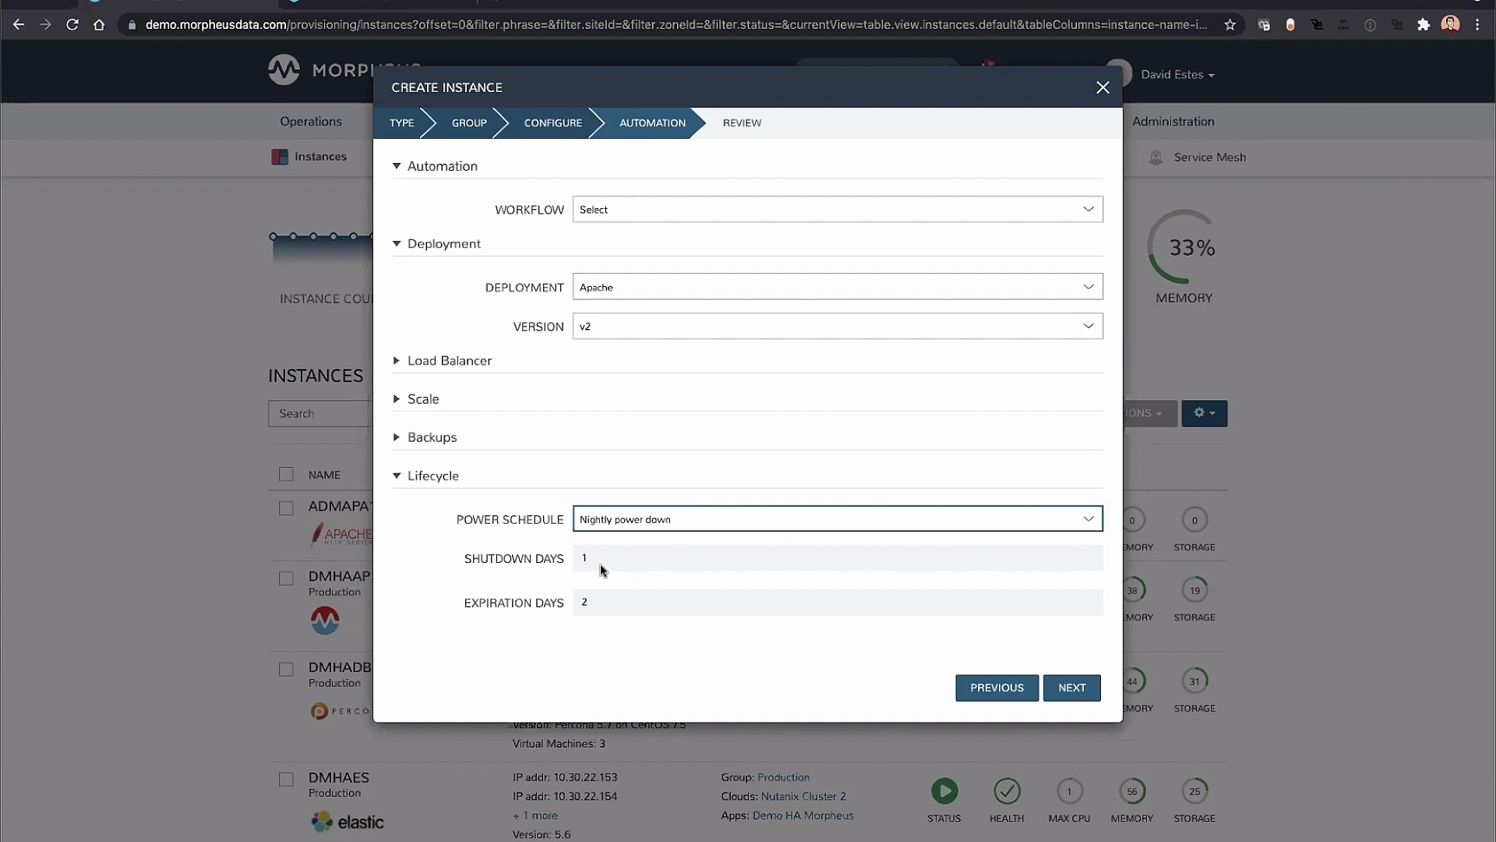
{"action": "left_click", "coordinate": [1073, 689]}
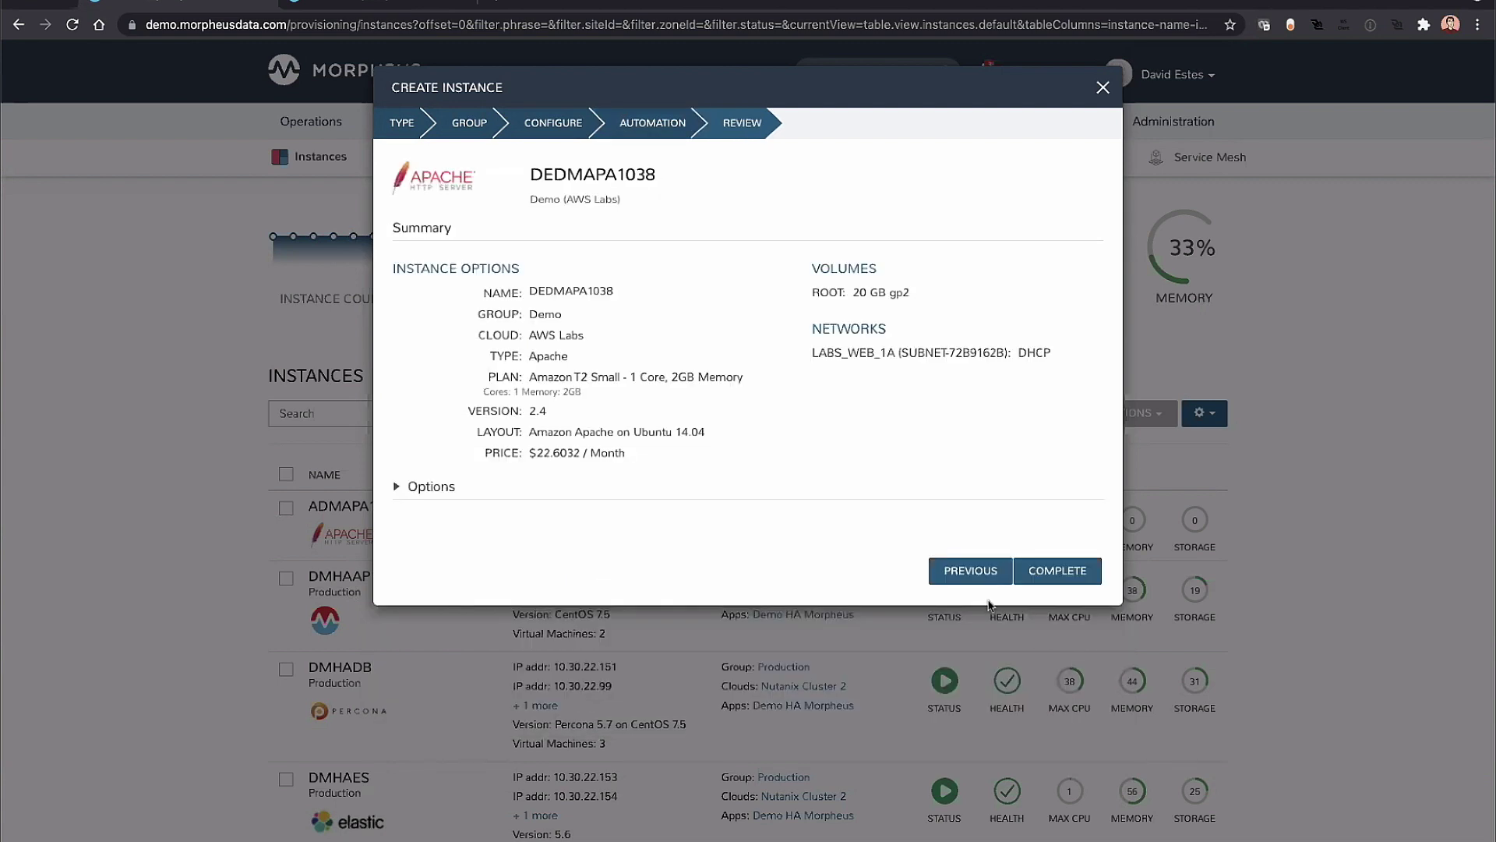
{"action": "left_click", "coordinate": [1090, 568]}
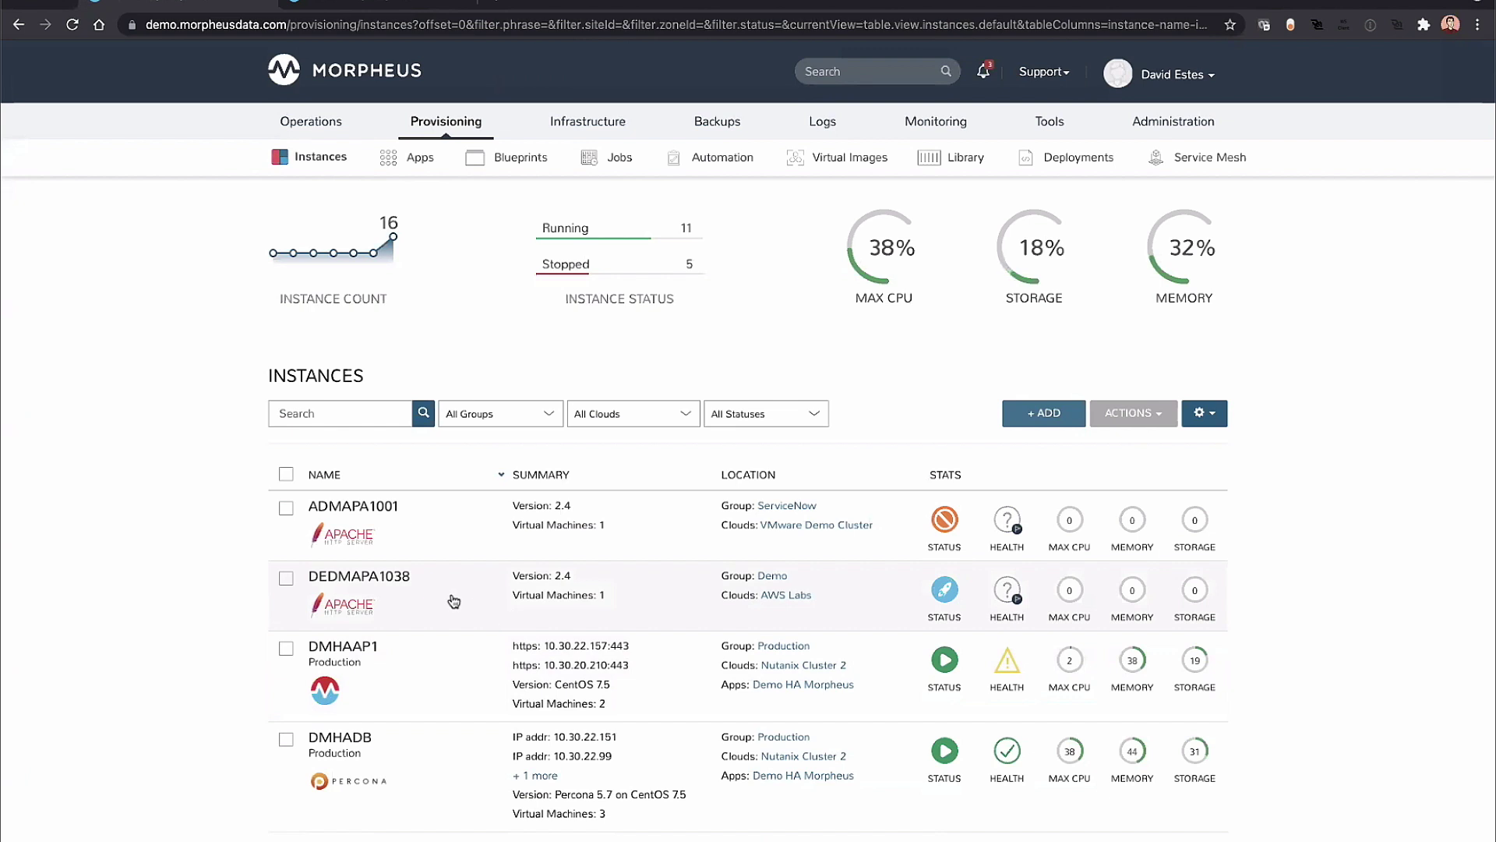
Examine the new DEDMAPA1038 instance's provisioning status, info and VM details, and look over the instances list.
{"action": "left_click", "coordinate": [454, 601]}
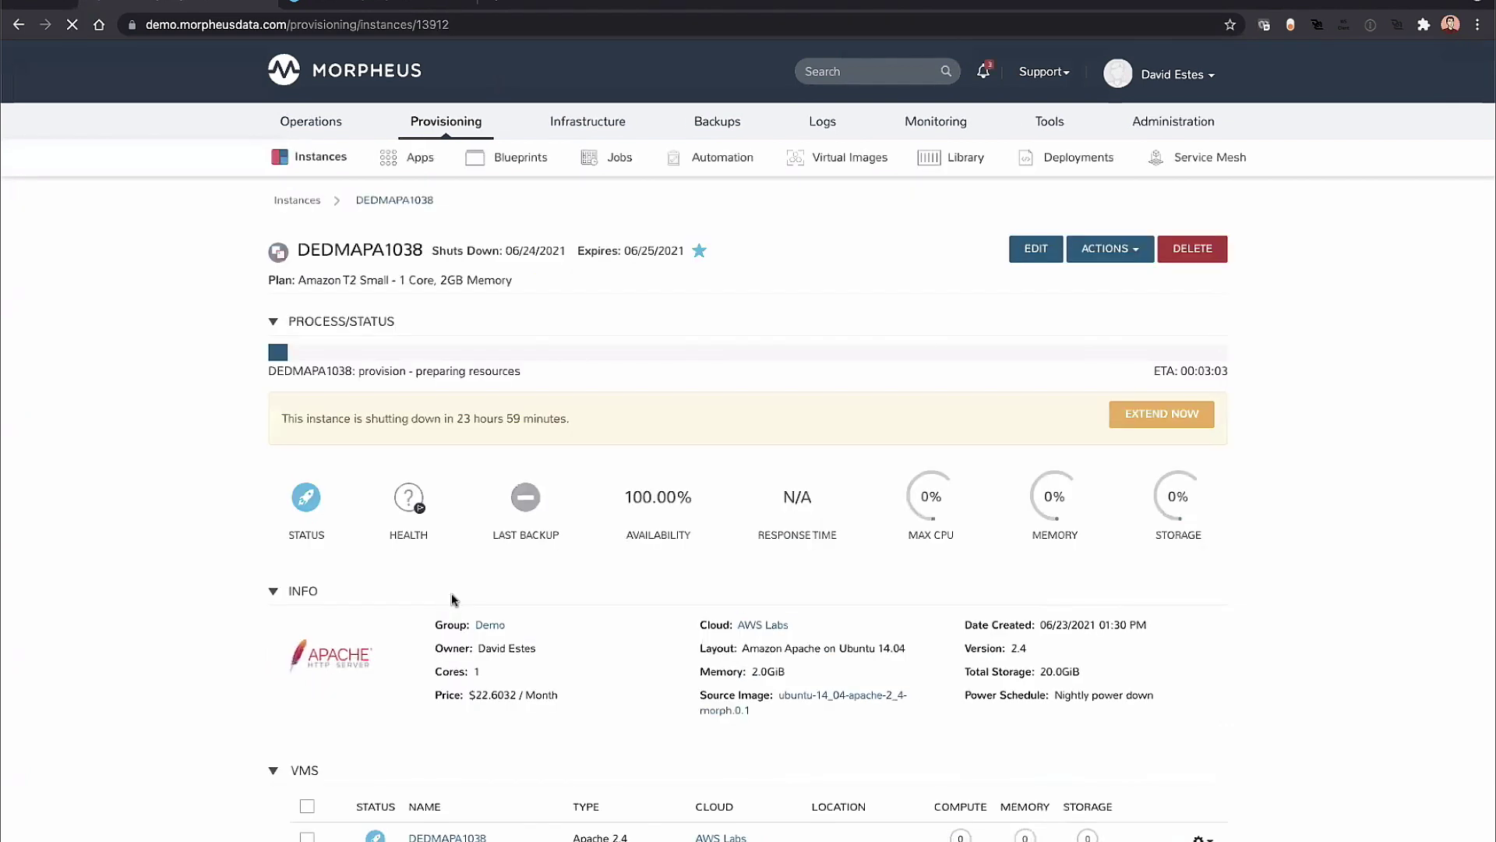
{"action": "scroll", "coordinate": [677, 617], "scroll_direction": "down", "scroll_amount": 3}
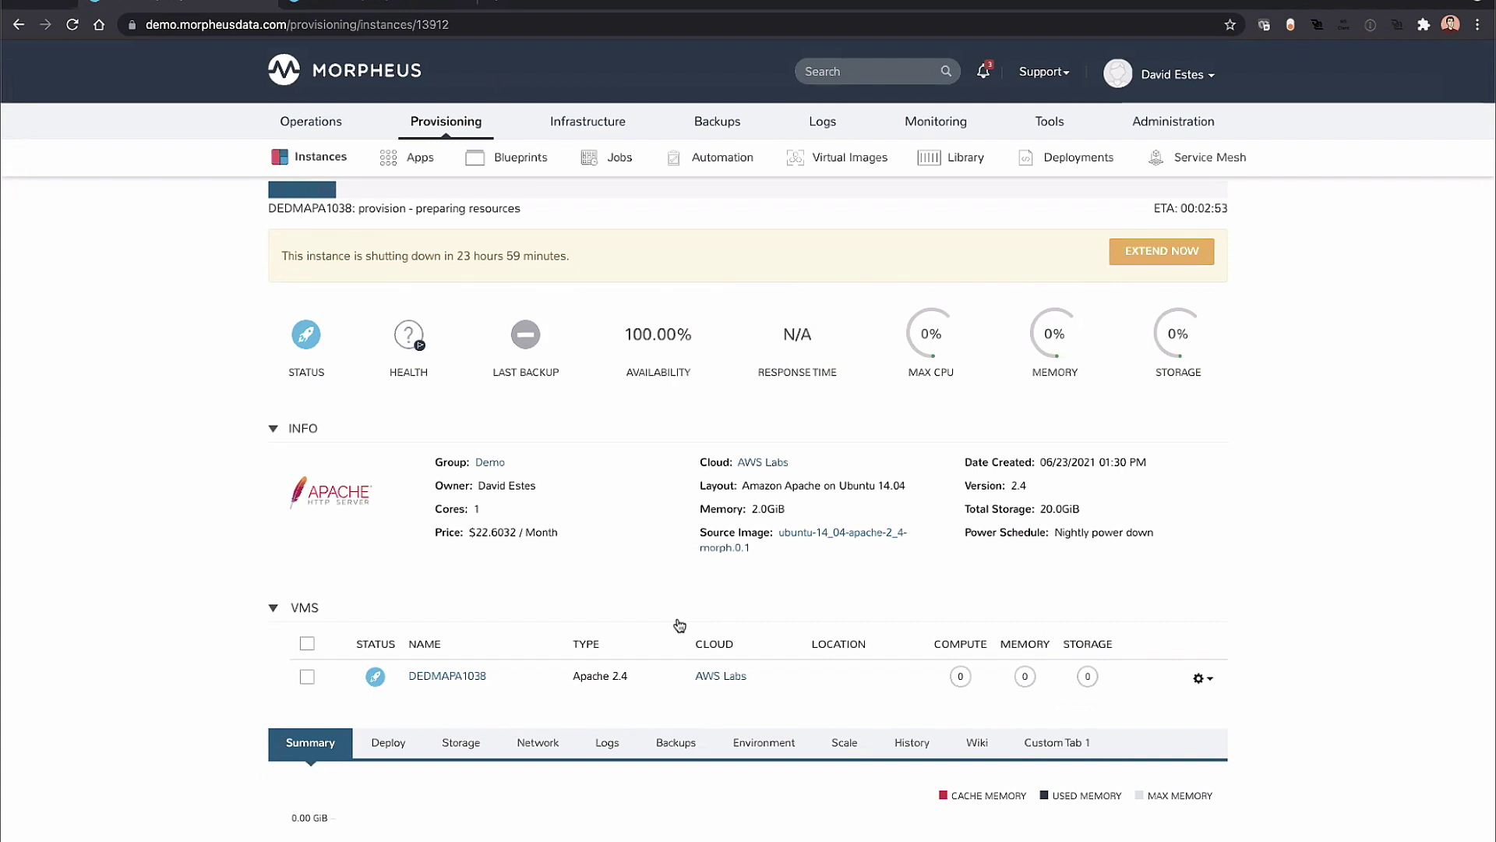
{"action": "scroll", "coordinate": [680, 625], "scroll_direction": "down", "scroll_amount": 1}
{"action": "scroll", "coordinate": [678, 623], "scroll_direction": "down", "scroll_amount": 3}
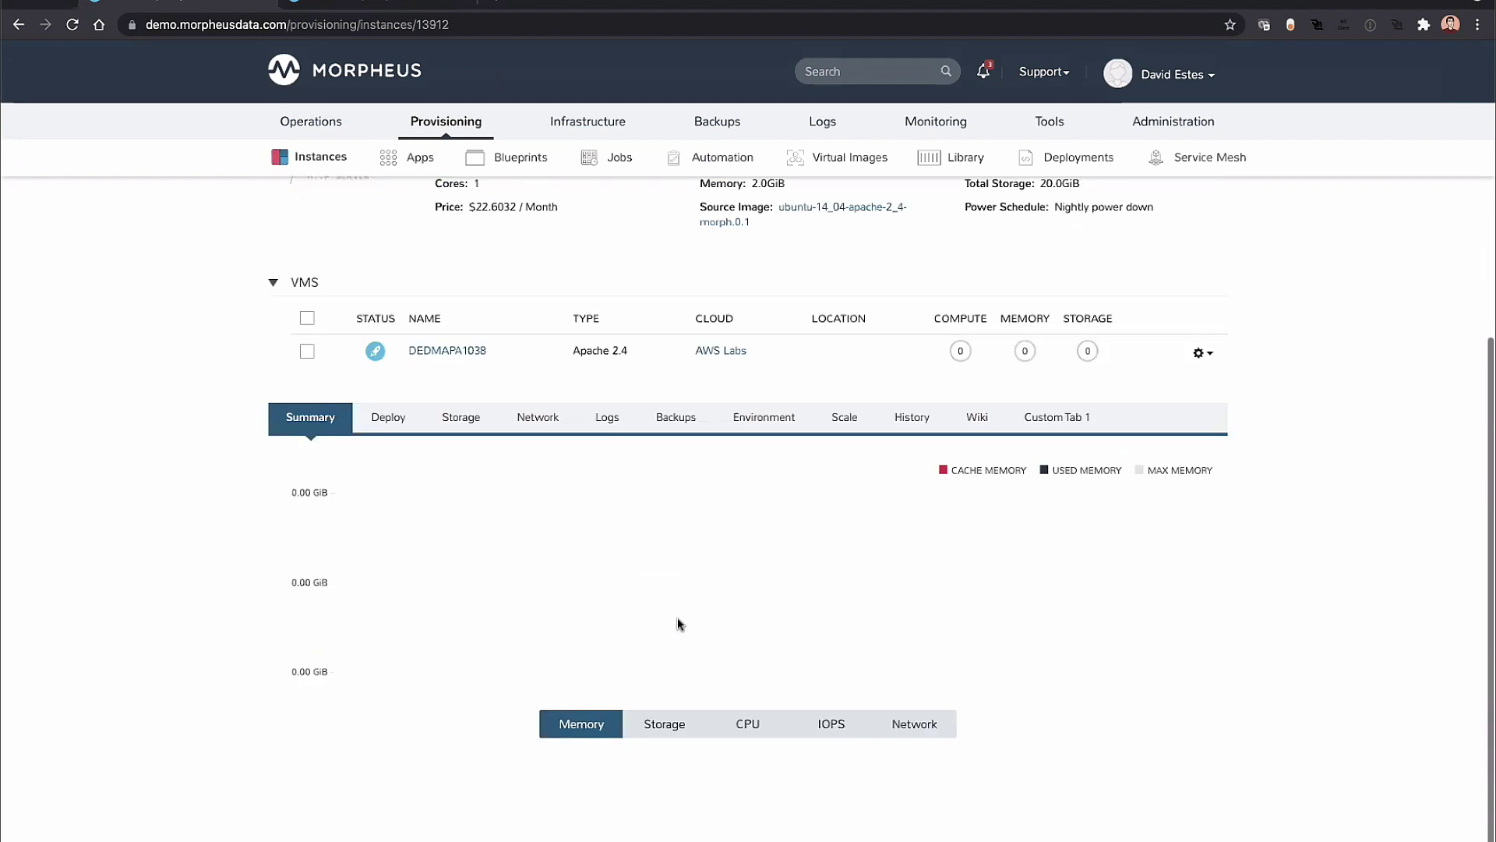
{"action": "scroll", "coordinate": [761, 603], "scroll_direction": "up", "scroll_amount": 5}
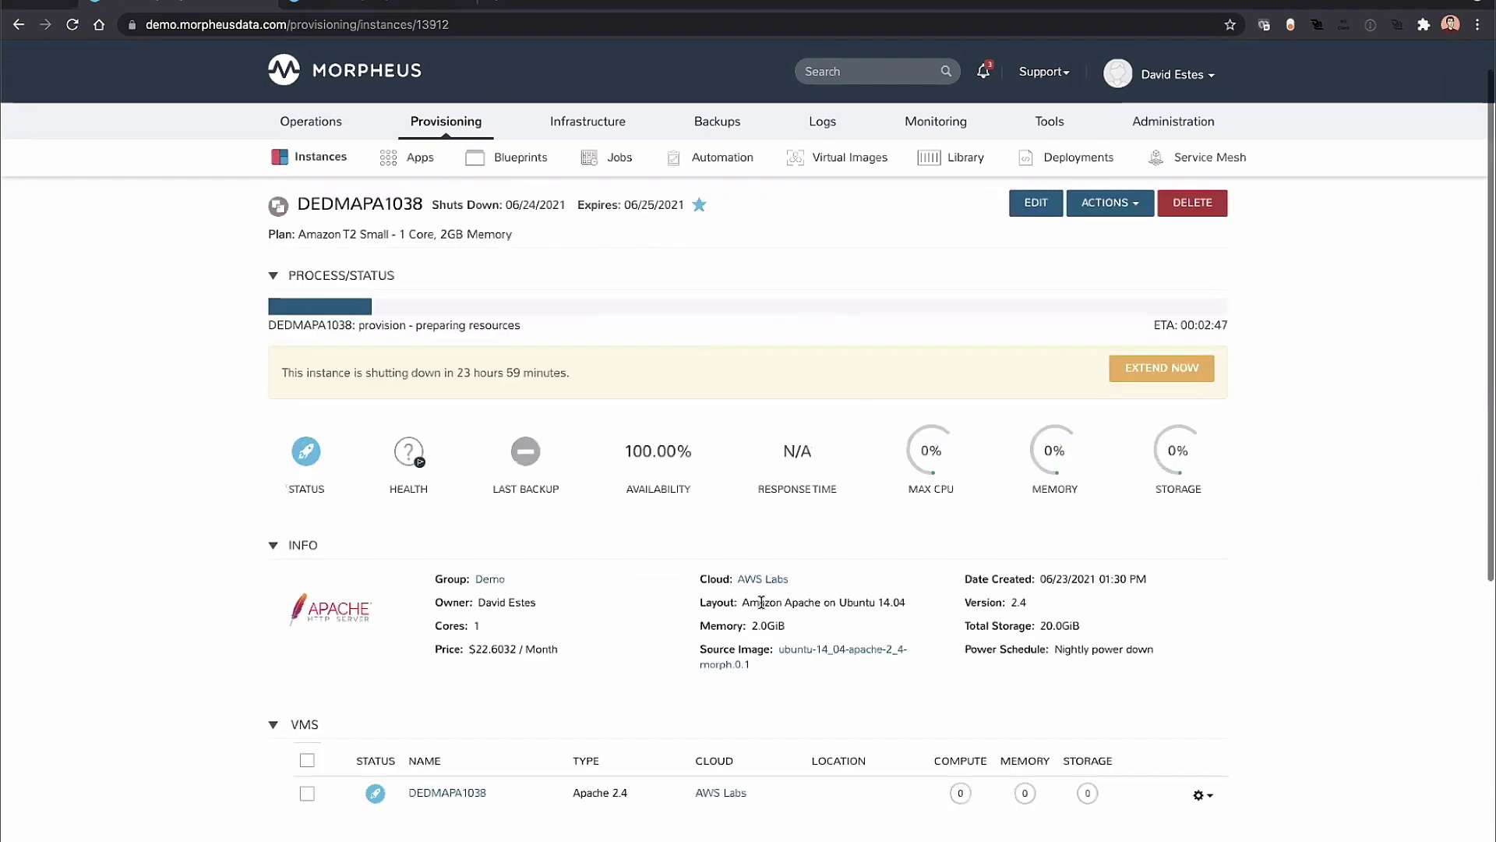
{"action": "scroll", "coordinate": [761, 602], "scroll_direction": "down", "scroll_amount": 1}
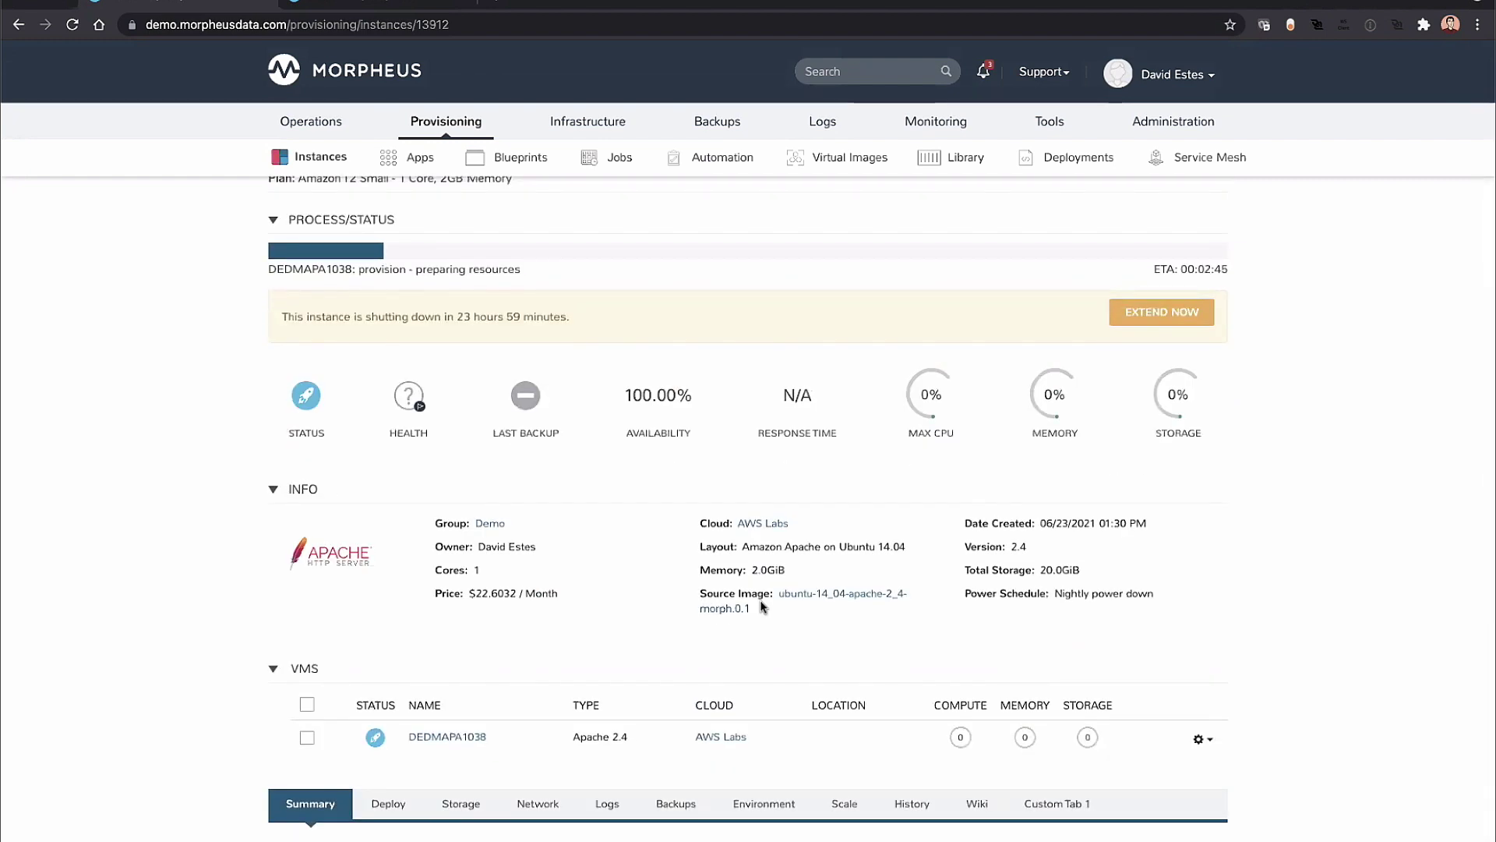
{"action": "scroll", "coordinate": [533, 441], "scroll_direction": "up", "scroll_amount": 2}
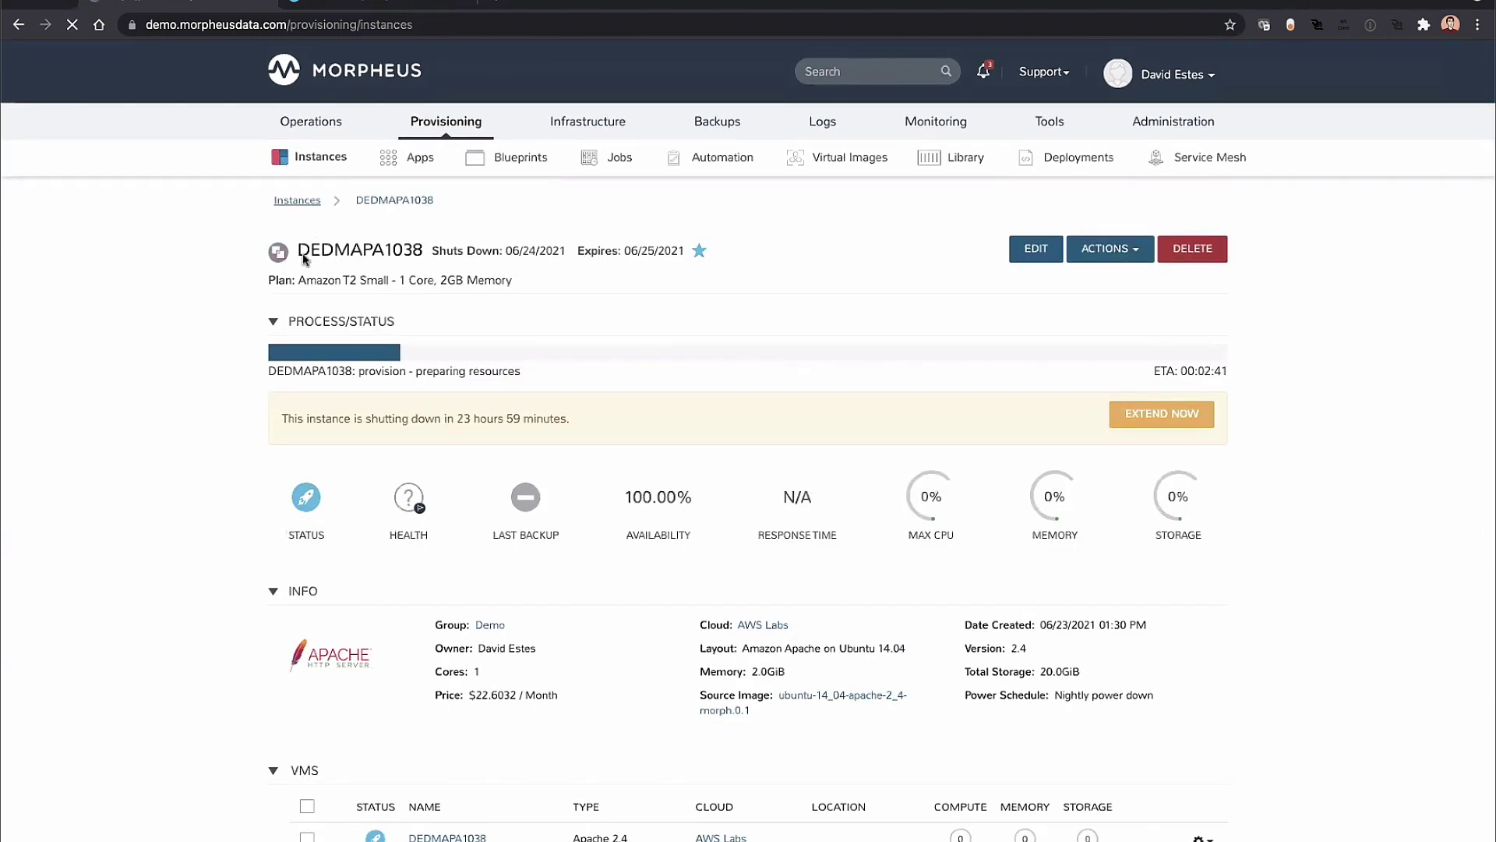
{"action": "scroll", "coordinate": [326, 705], "scroll_direction": "down", "scroll_amount": 5}
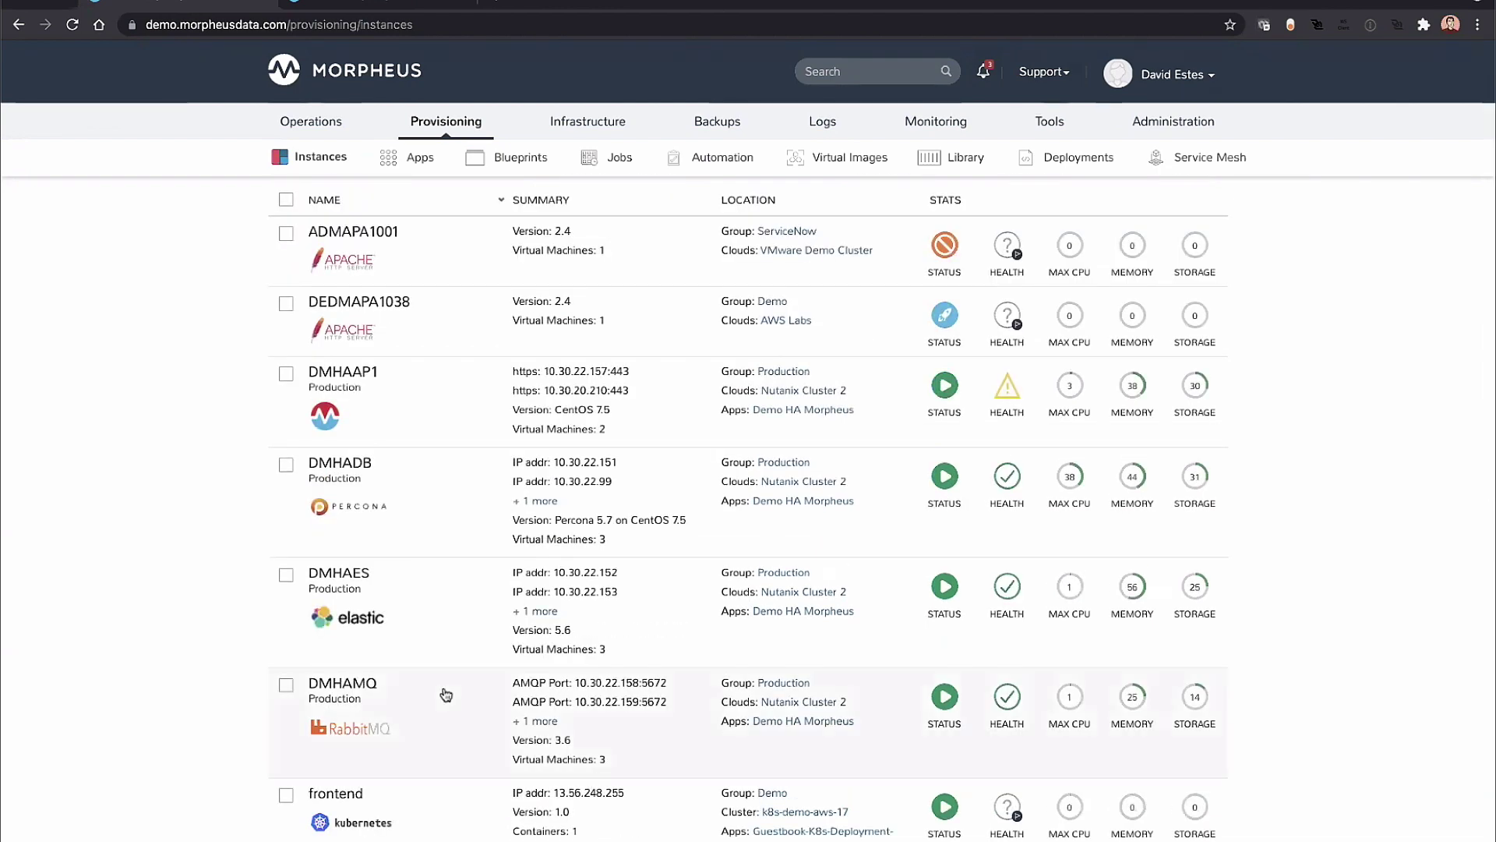
{"action": "scroll", "coordinate": [446, 693], "scroll_direction": "up", "scroll_amount": 2}
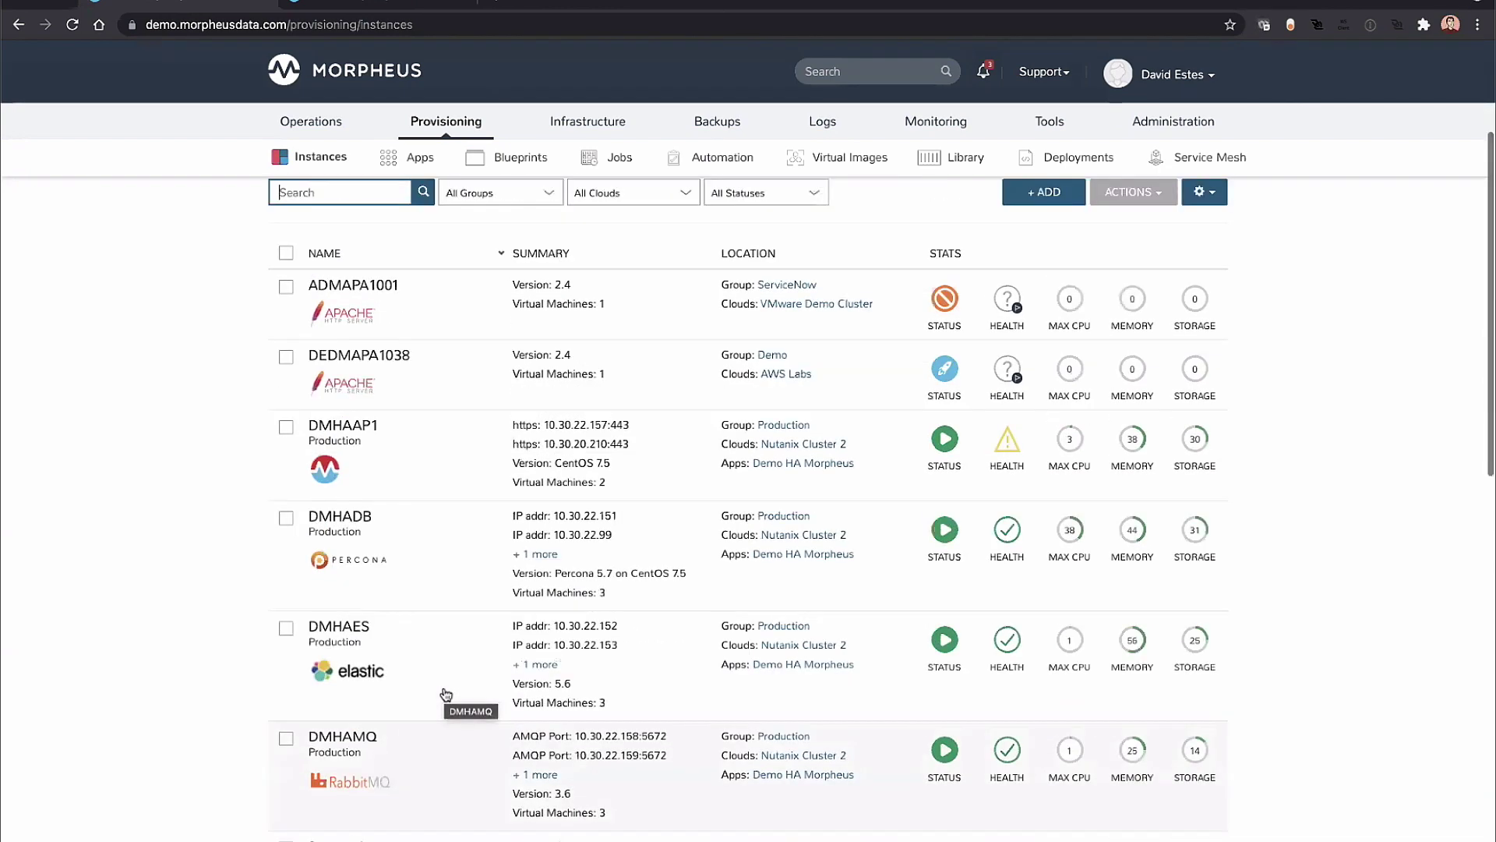
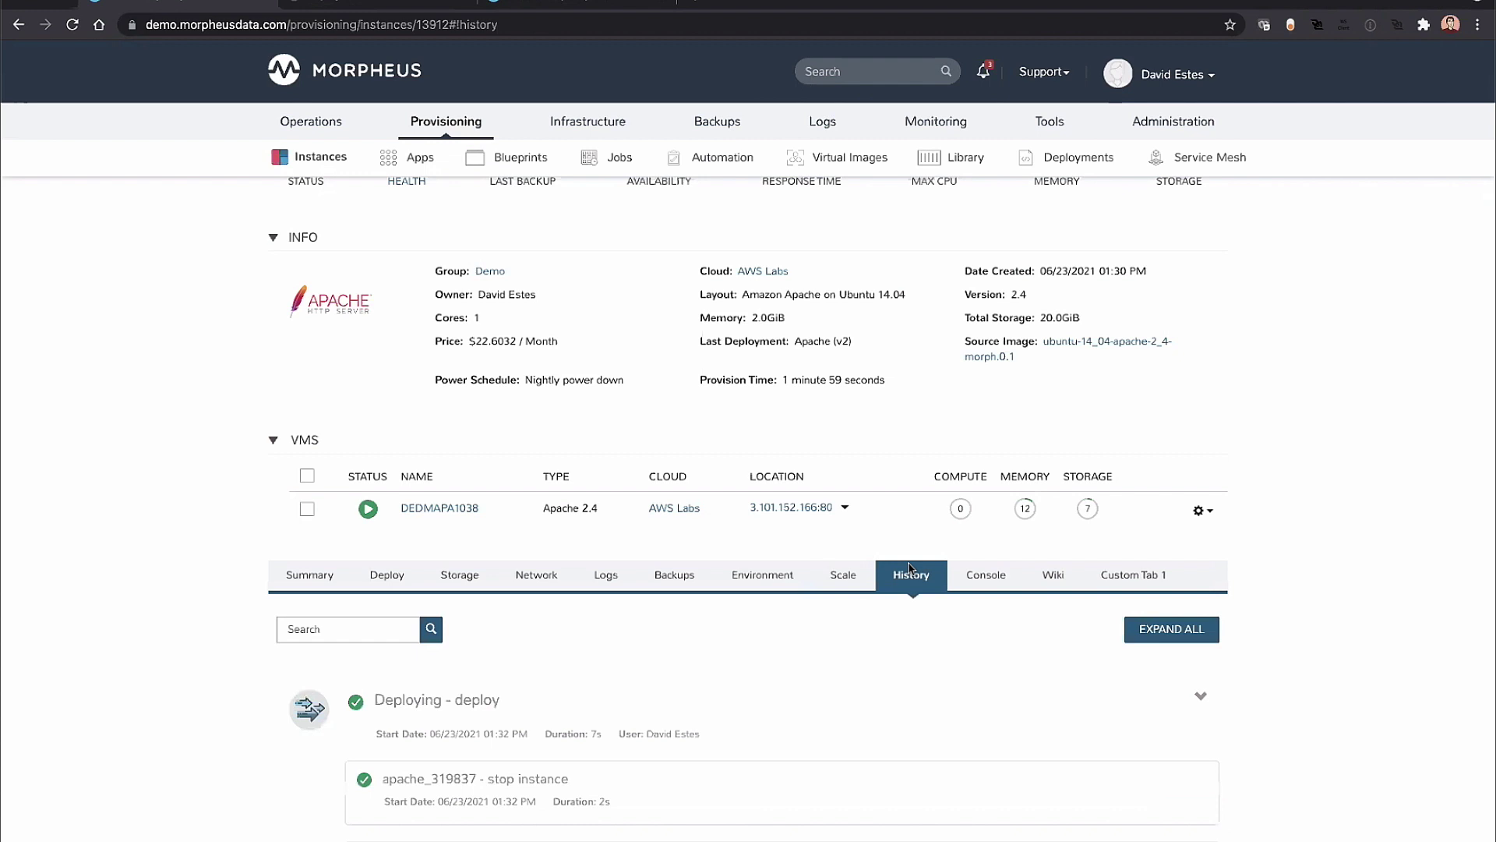
Examine the deployment and provisioning history of the DEDMAPA1038 instance along with its overview details.
{"action": "scroll", "coordinate": [910, 568], "scroll_direction": "down", "scroll_amount": 2}
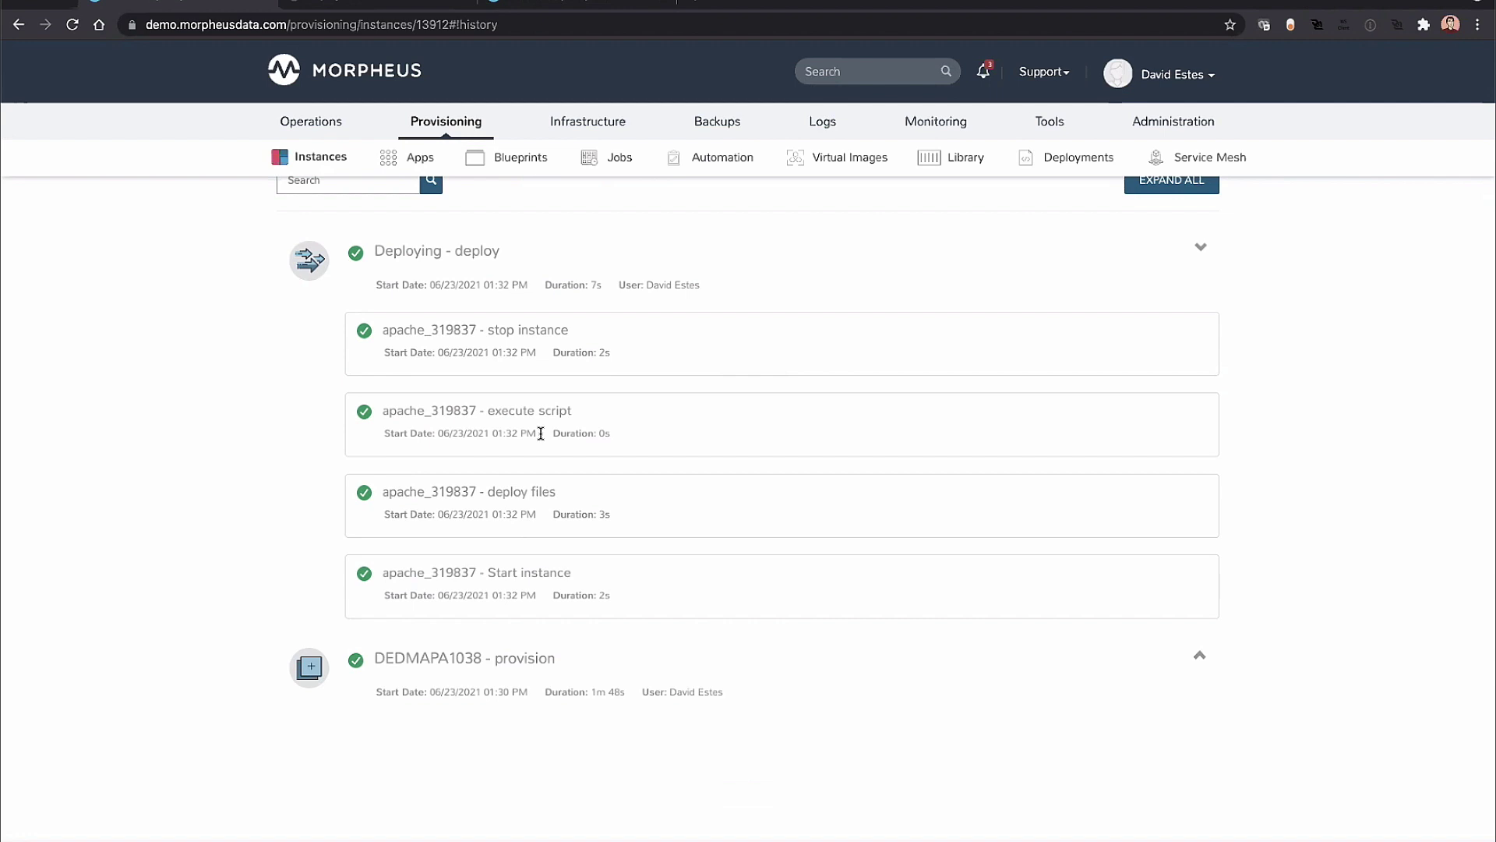
{"action": "scroll", "coordinate": [537, 430], "scroll_direction": "up", "scroll_amount": 1}
{"action": "scroll", "coordinate": [535, 374], "scroll_direction": "up", "scroll_amount": 2}
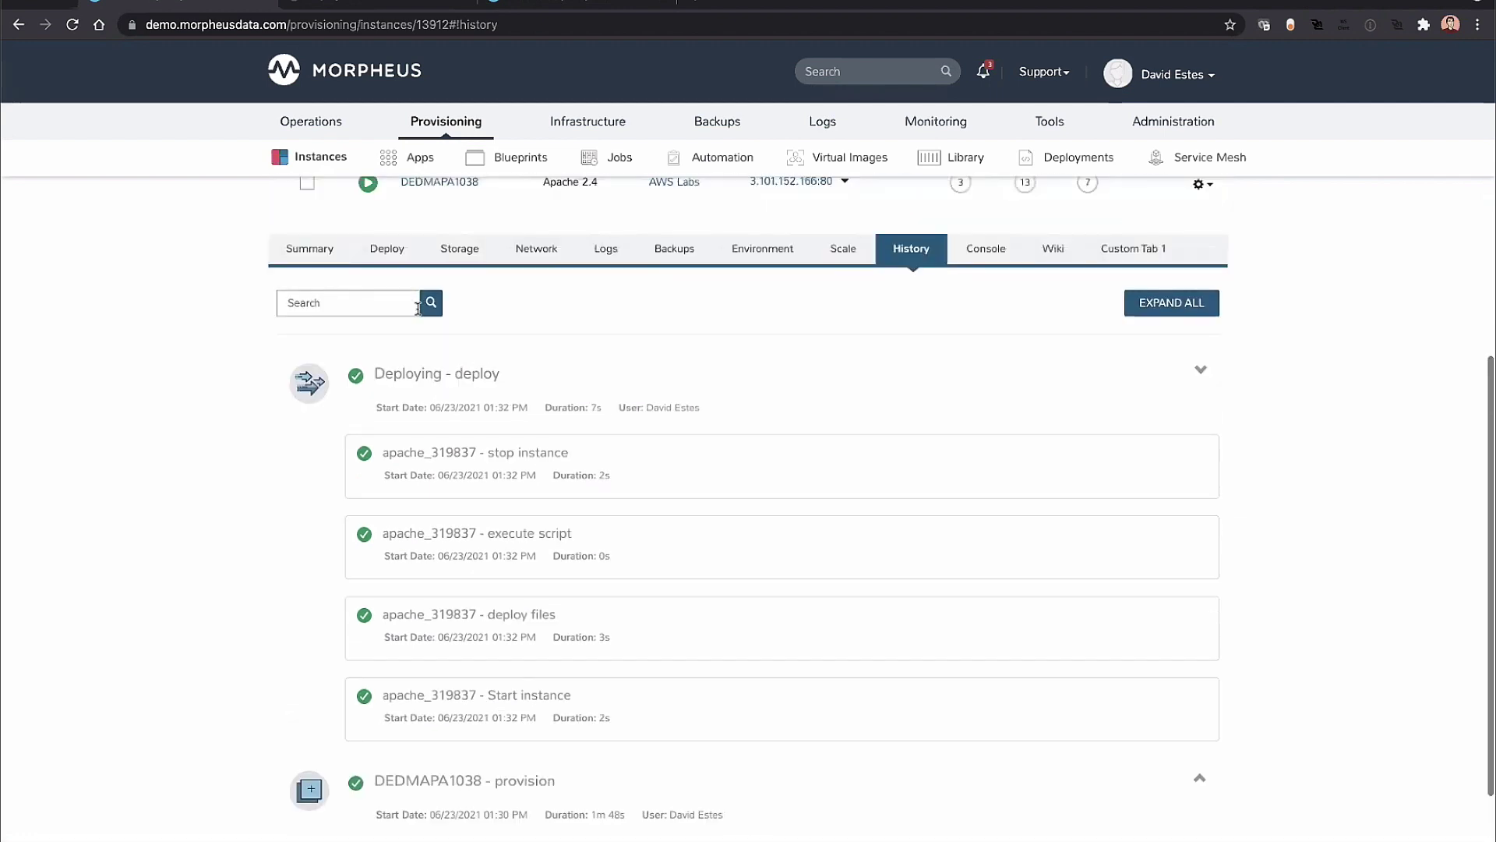
{"action": "scroll", "coordinate": [499, 390], "scroll_direction": "up", "scroll_amount": 10}
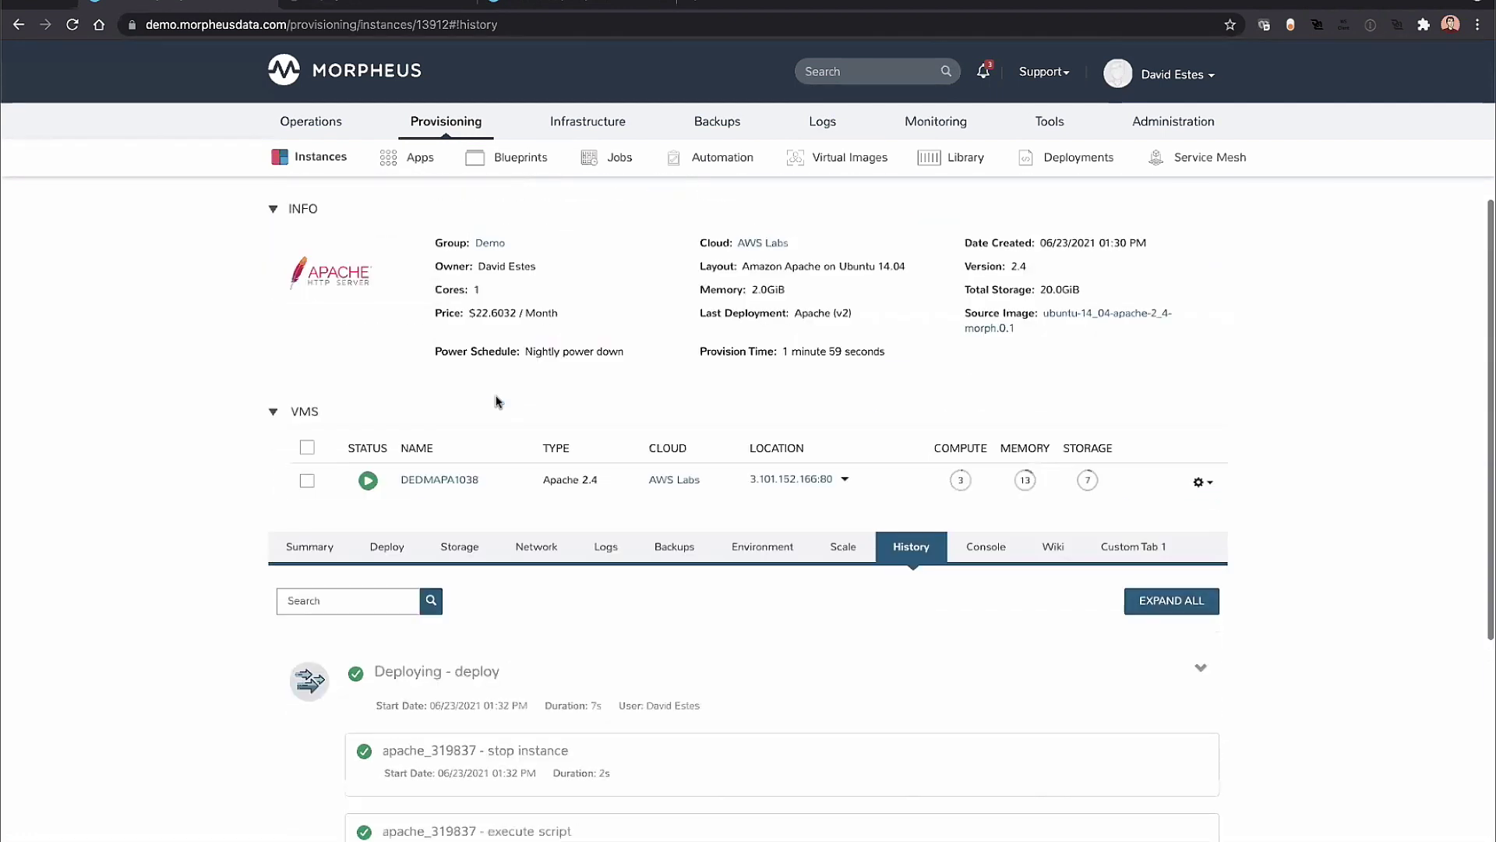
{"action": "scroll", "coordinate": [515, 330], "scroll_direction": "up", "scroll_amount": 5}
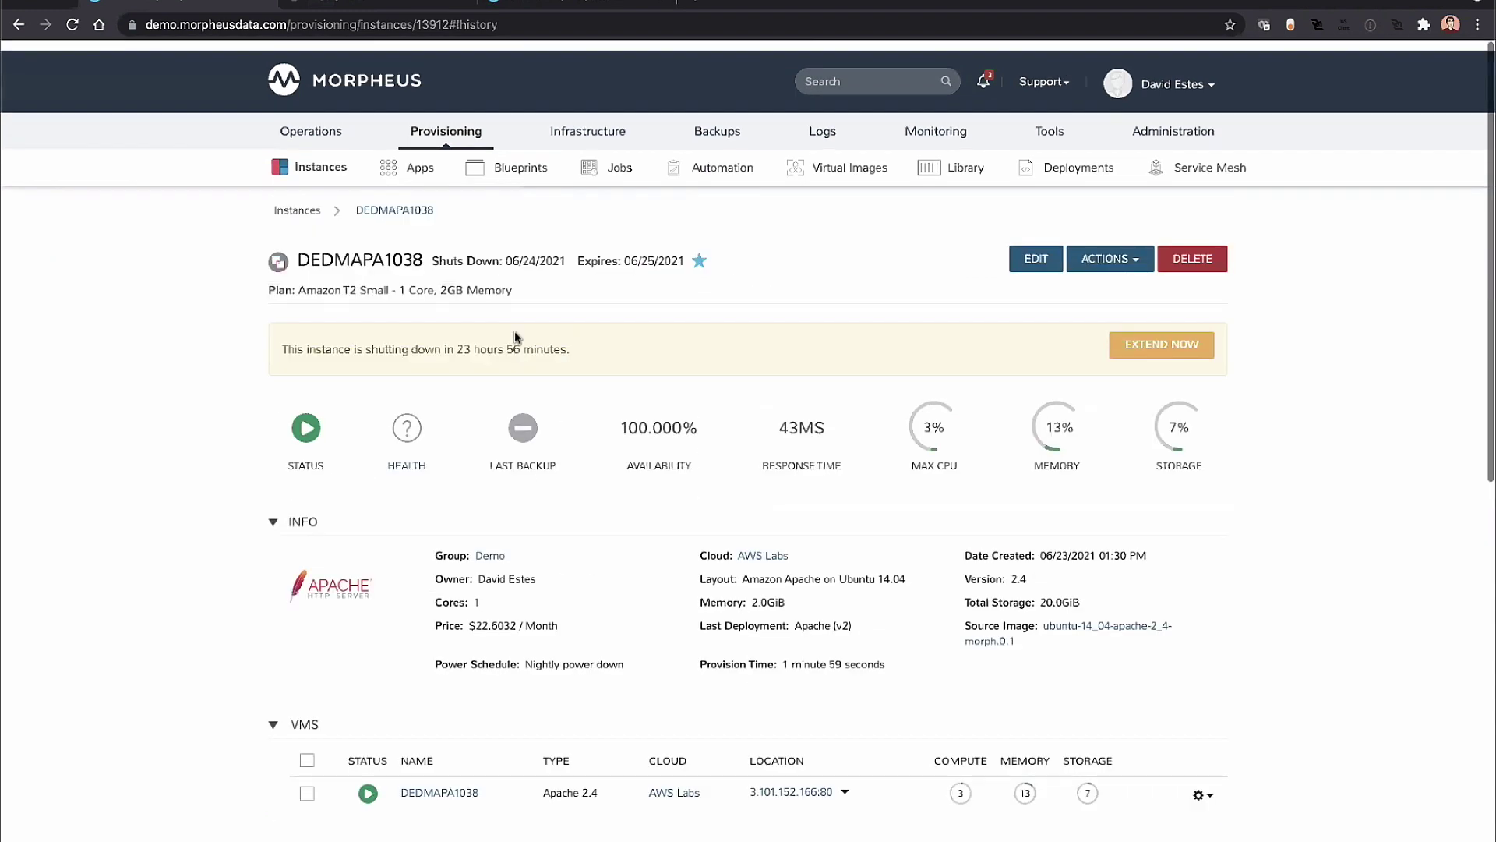
Start a new task in the automation tasks and check the available task types.
{"action": "mouse_move", "coordinate": [467, 143]}
{"action": "left_click", "coordinate": [473, 290]}
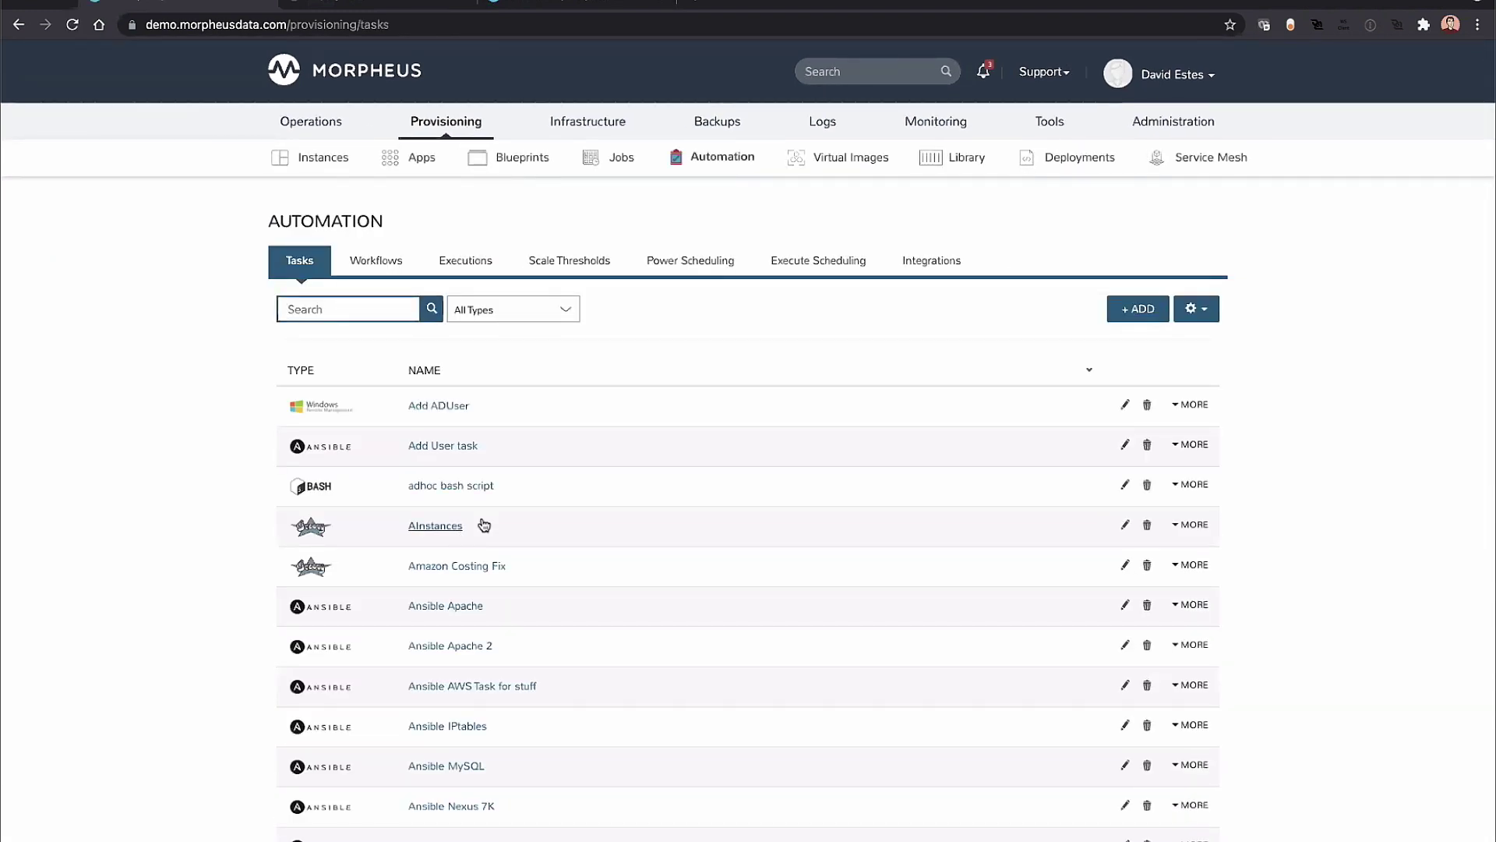
{"action": "left_click", "coordinate": [1147, 320]}
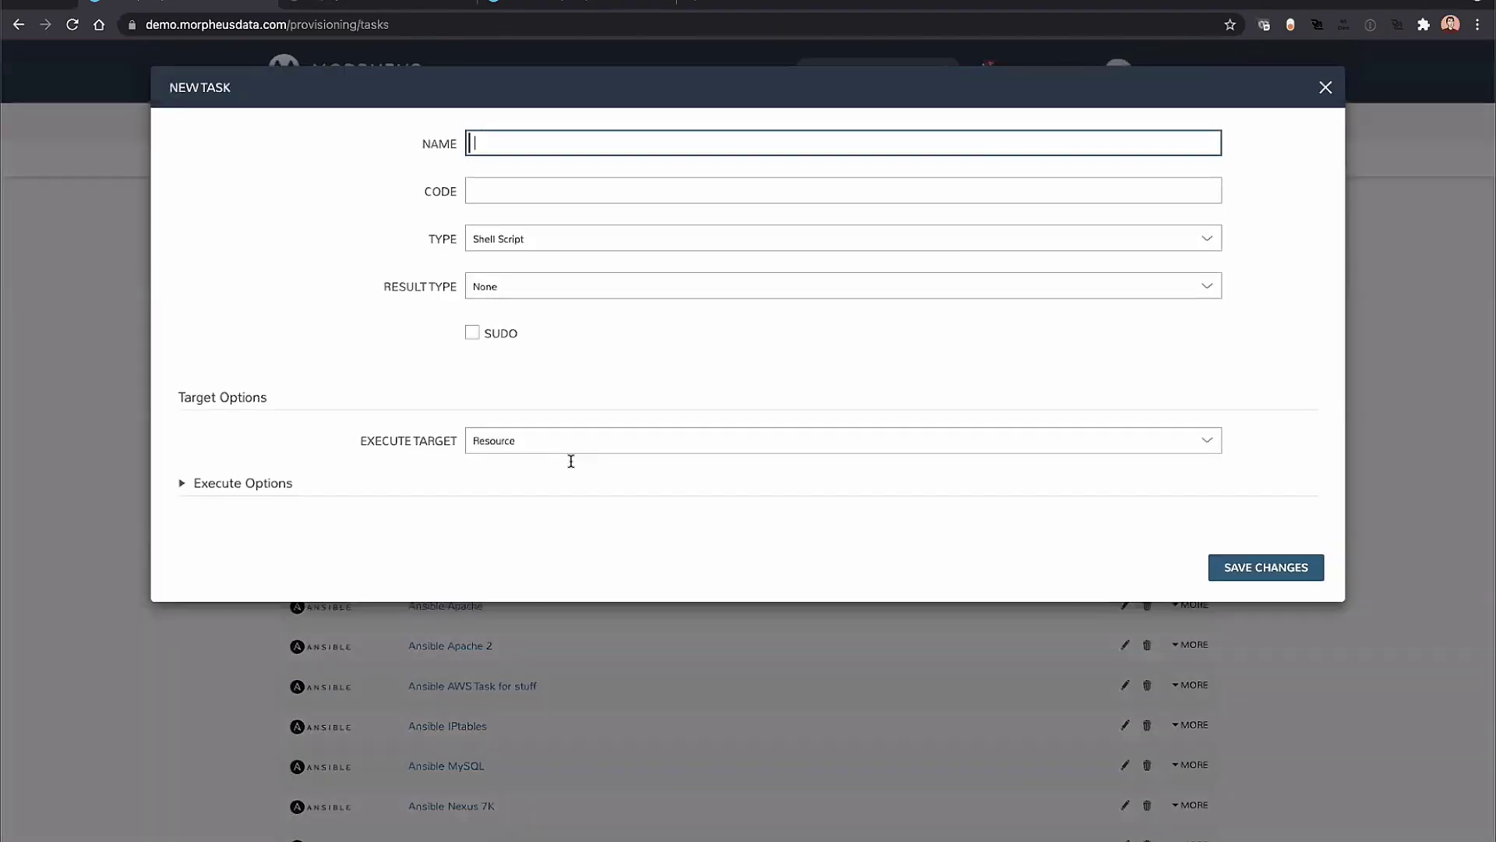
{"action": "left_click", "coordinate": [528, 237]}
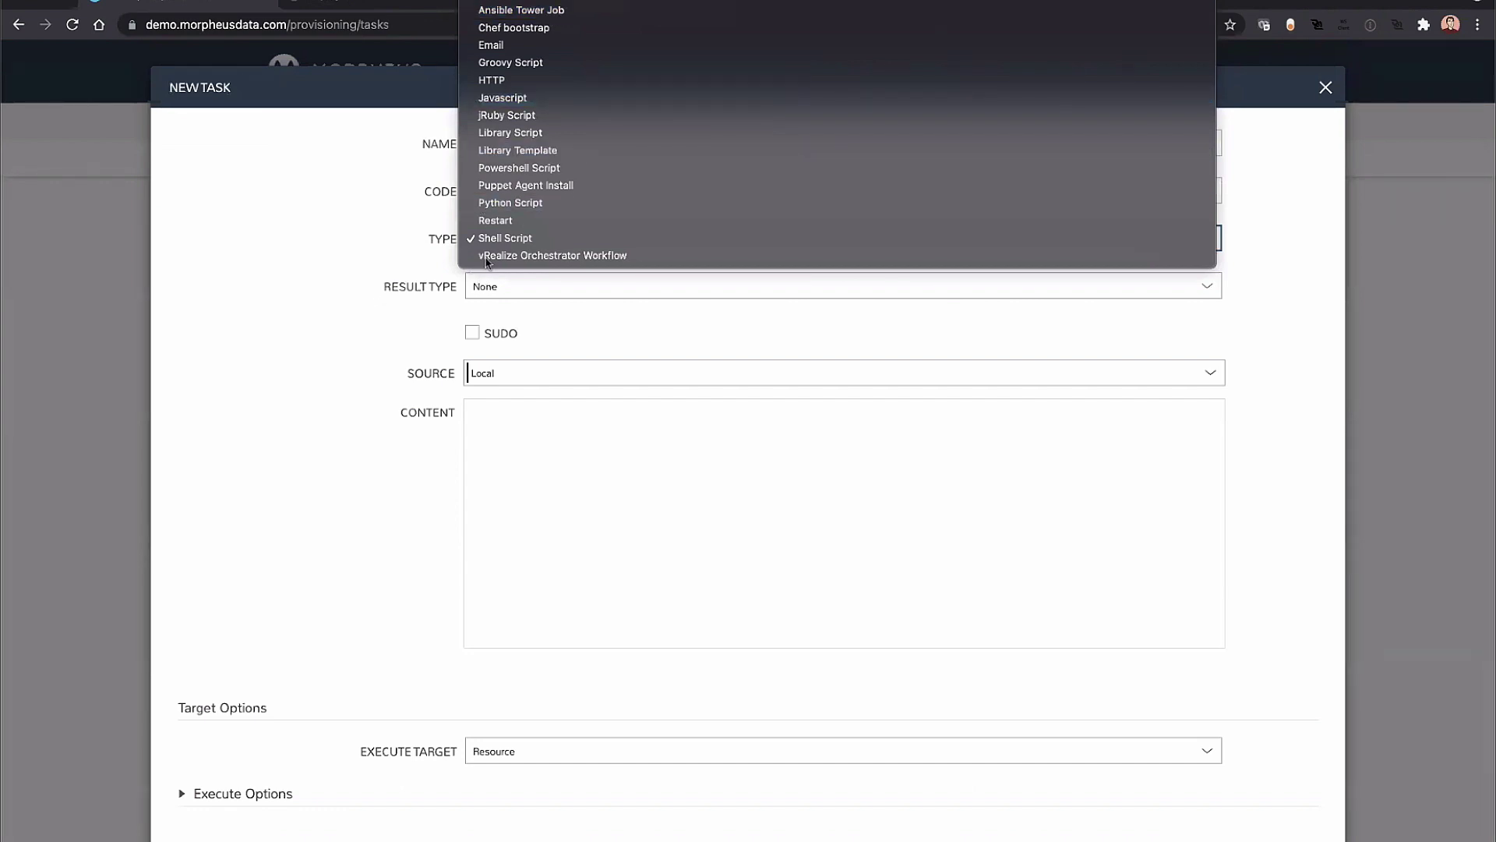
{"action": "left_click", "coordinate": [422, 292]}
Try a Repository source with tf_example - tf example for the shell script task, and return the source to Local.
{"action": "left_click", "coordinate": [485, 373]}
{"action": "left_click", "coordinate": [485, 389]}
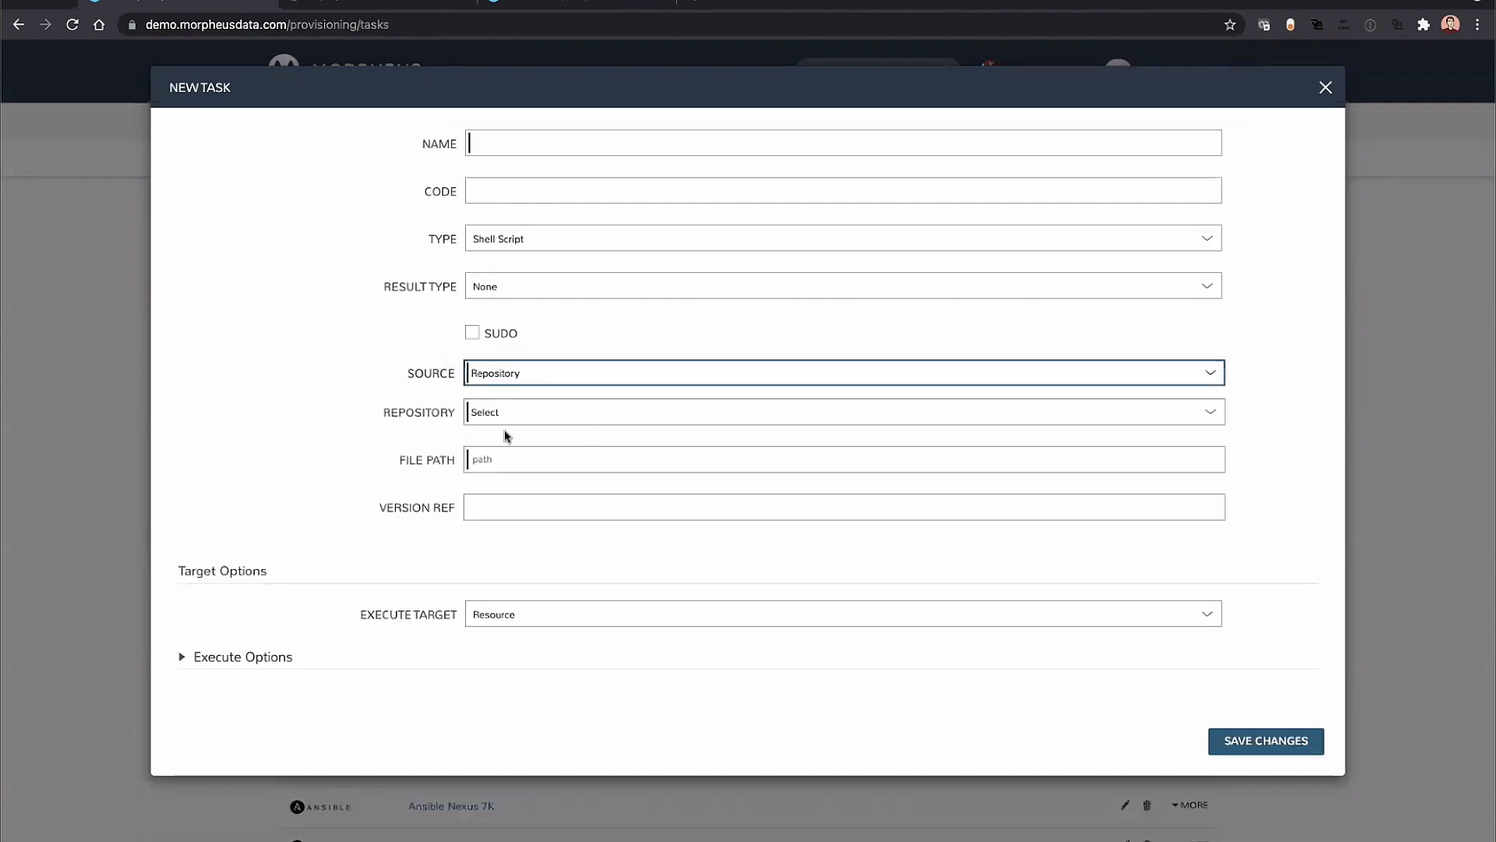
{"action": "left_click", "coordinate": [504, 412]}
{"action": "left_click", "coordinate": [489, 534]}
{"action": "left_click", "coordinate": [497, 459]}
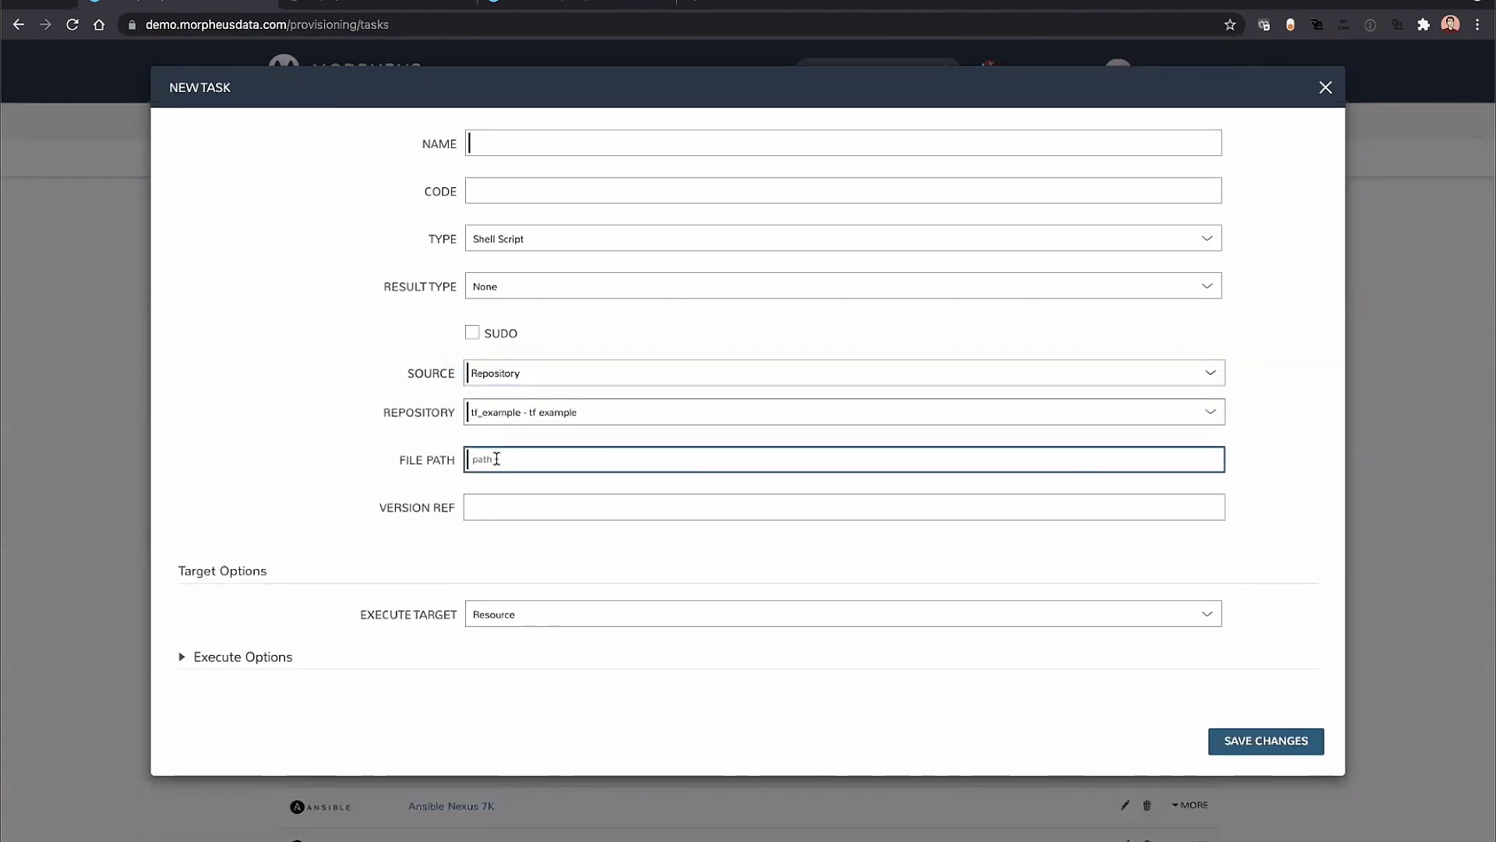
{"action": "left_click", "coordinate": [498, 501]}
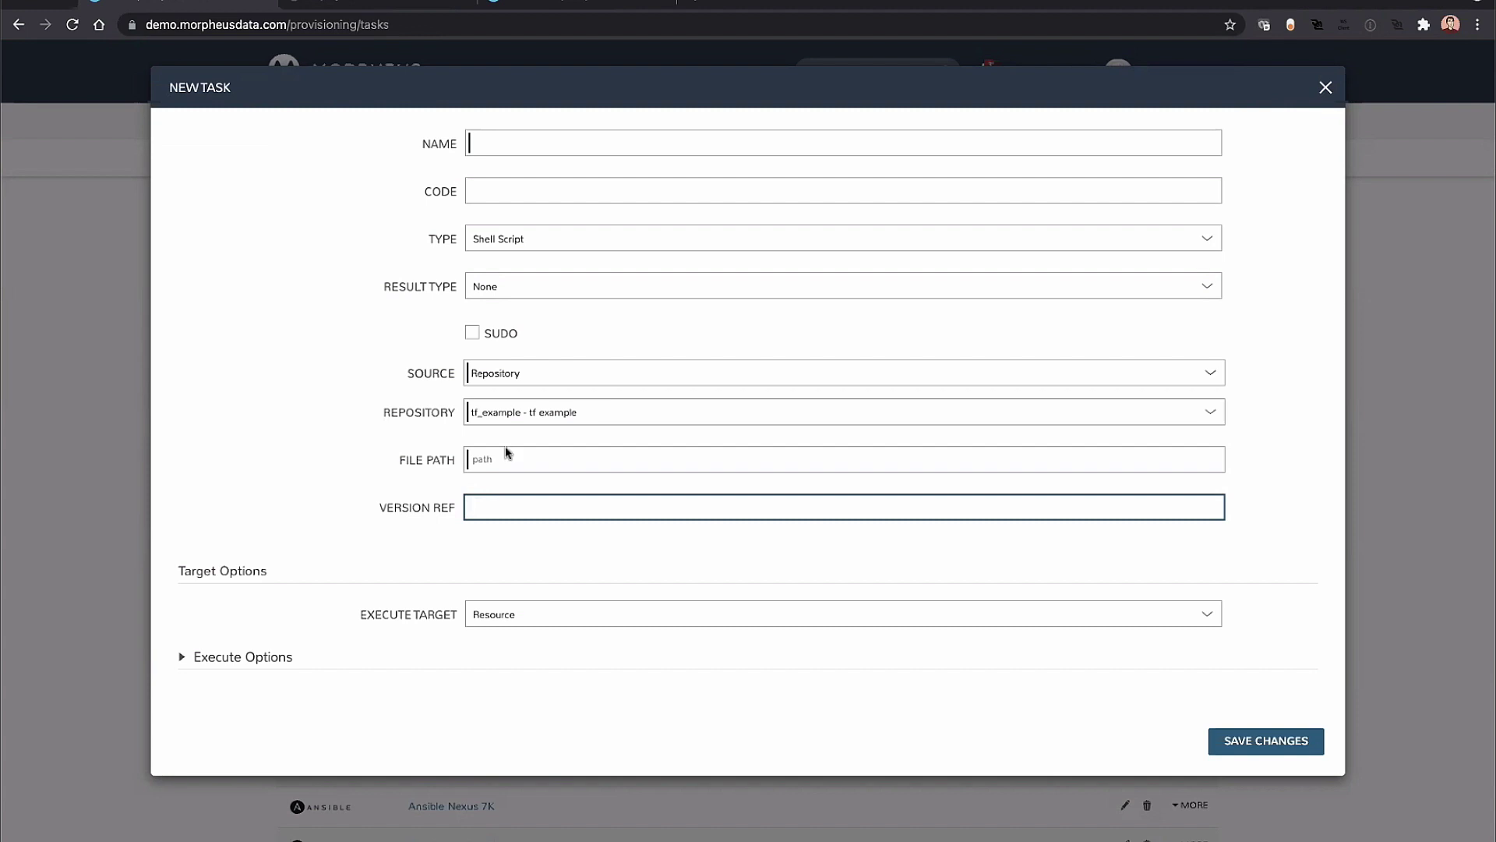
{"action": "left_click", "coordinate": [527, 366]}
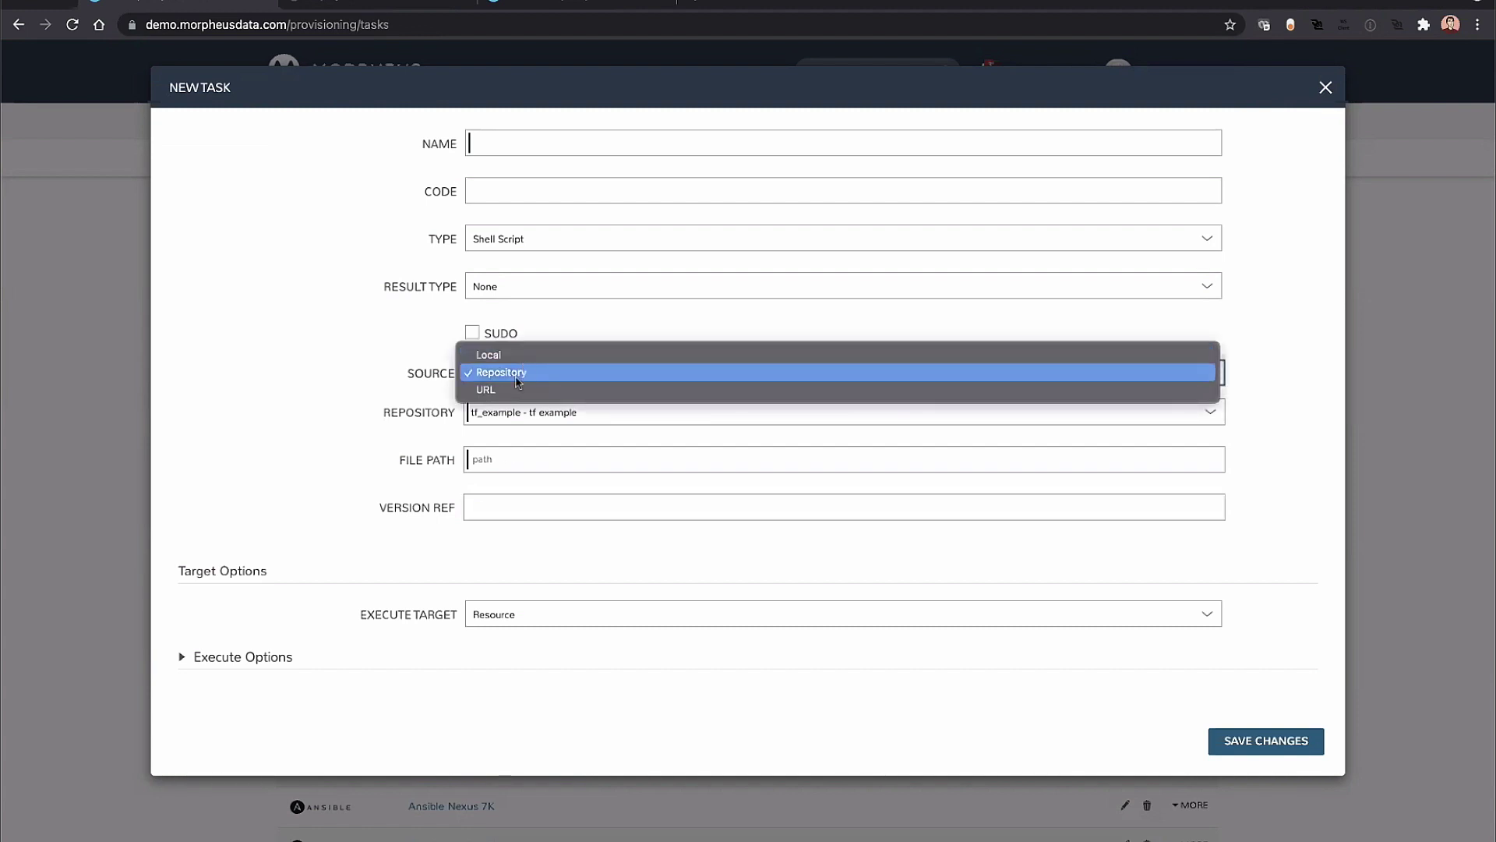
{"action": "left_click", "coordinate": [503, 362]}
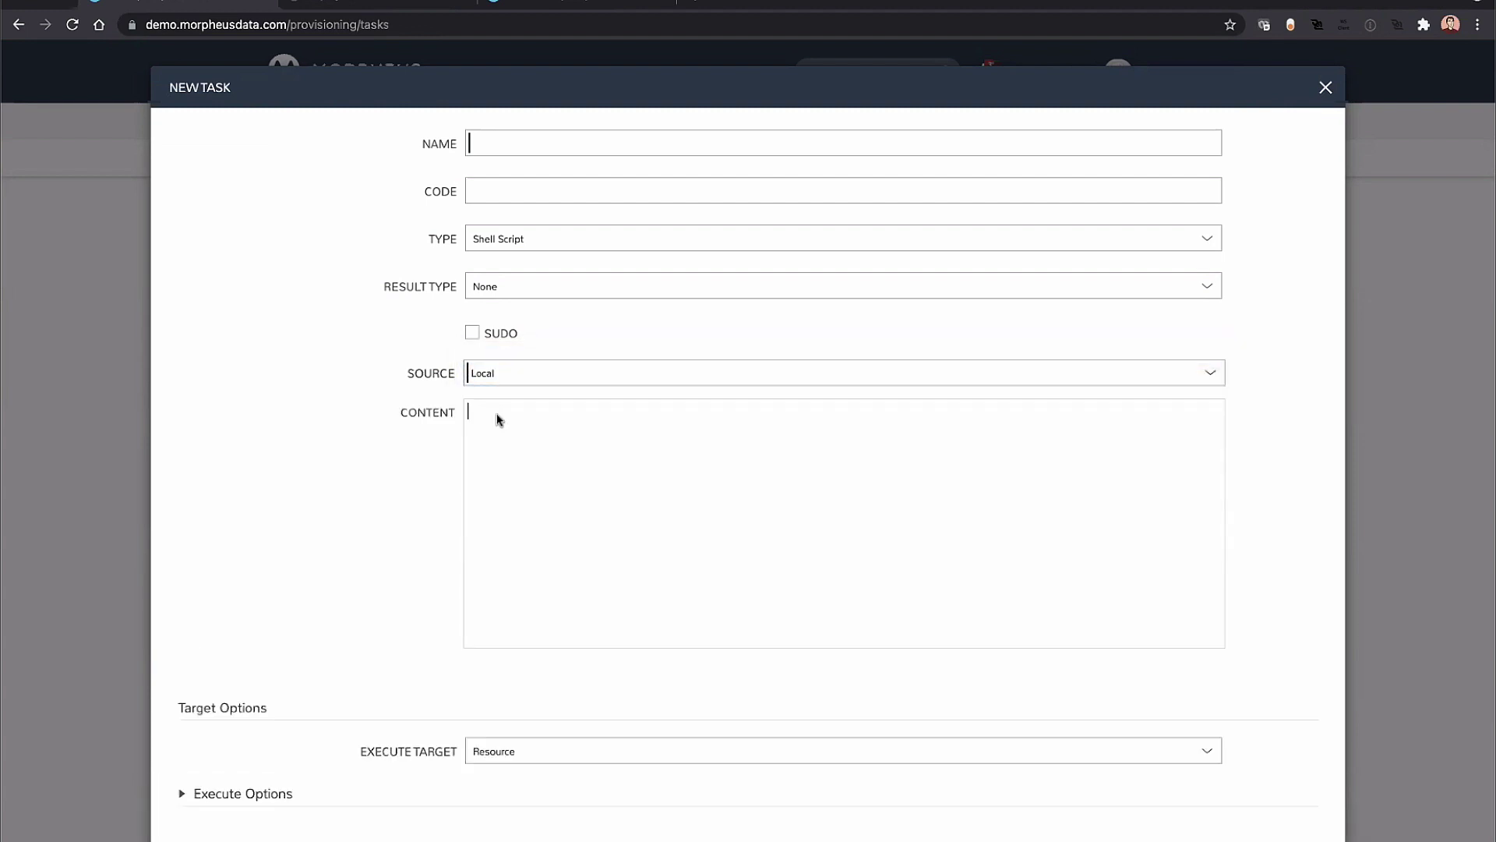
Try echo <%=instance.name%> as the shell script's content, switch the task type to Ansible Playbook, check the available types and discard the new task.
{"action": "left_click", "coordinate": [536, 434]}
{"action": "type", "text": "echo <%=instance.name%>"}
{"action": "left_click", "coordinate": [541, 241]}
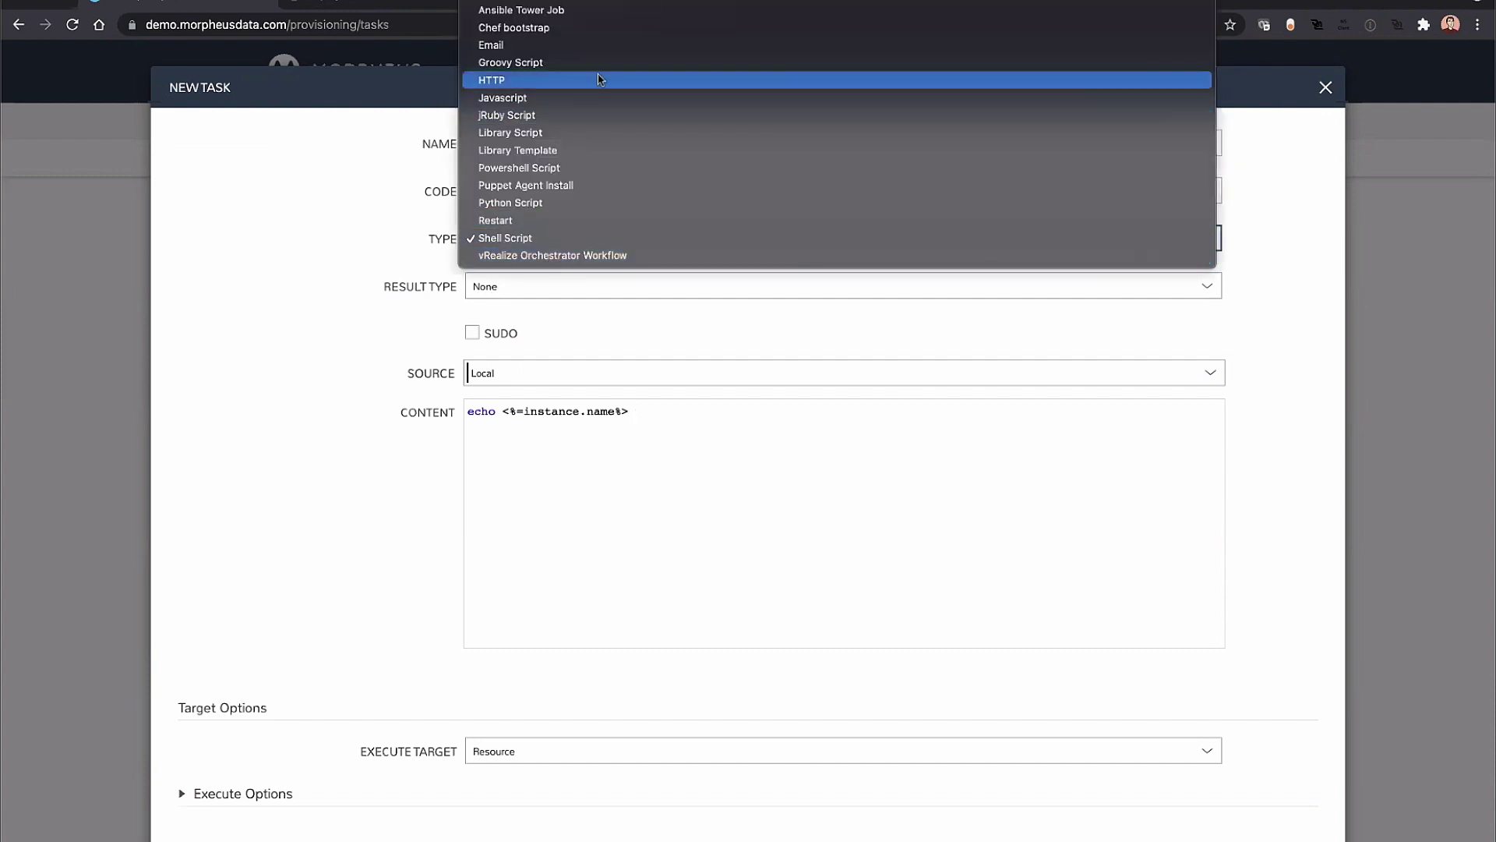
{"action": "left_click", "coordinate": [540, 3]}
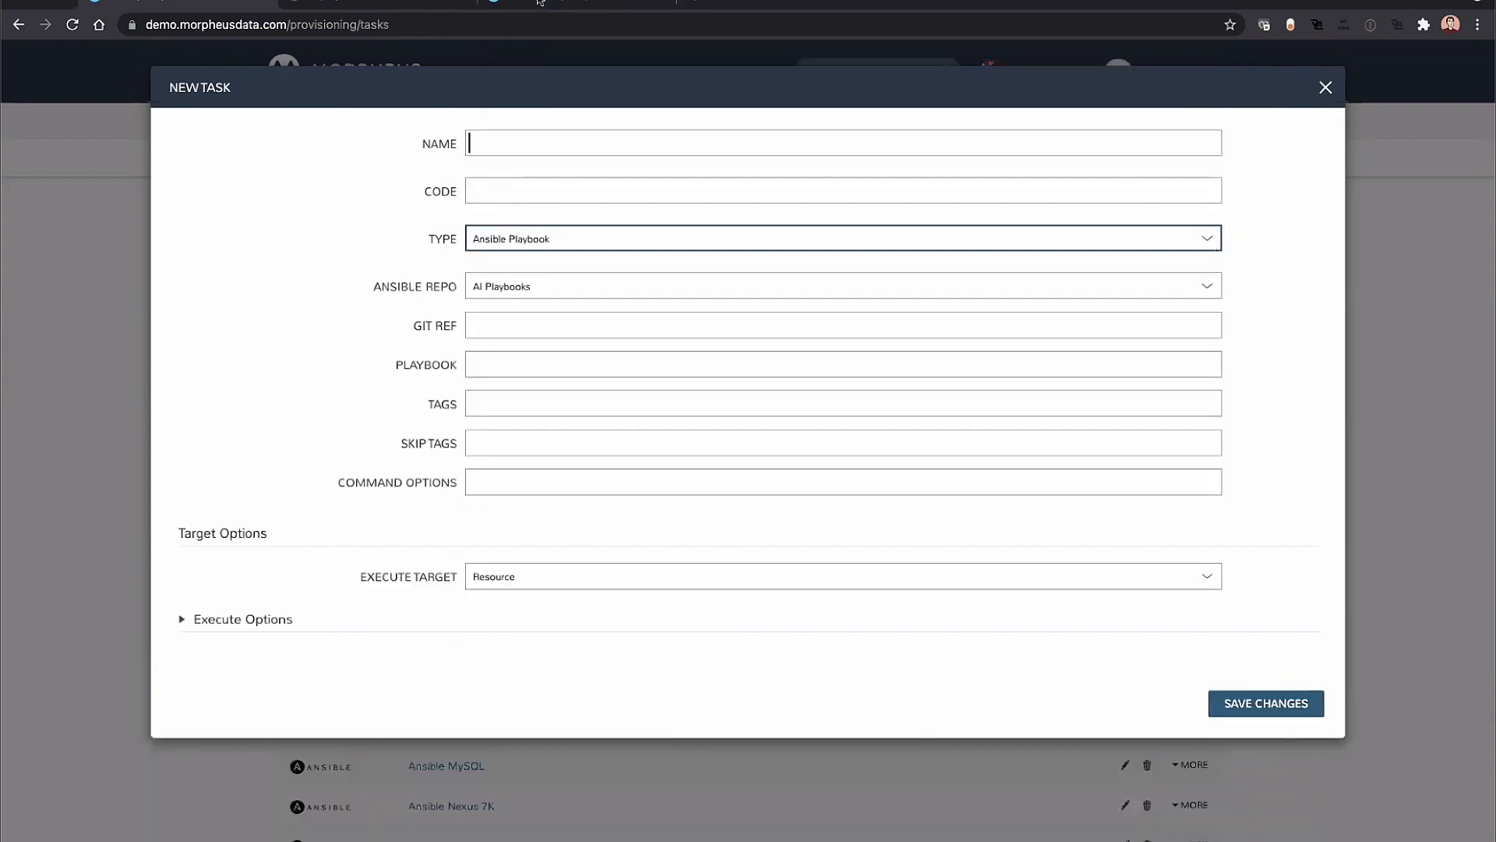
{"action": "left_click", "coordinate": [485, 232]}
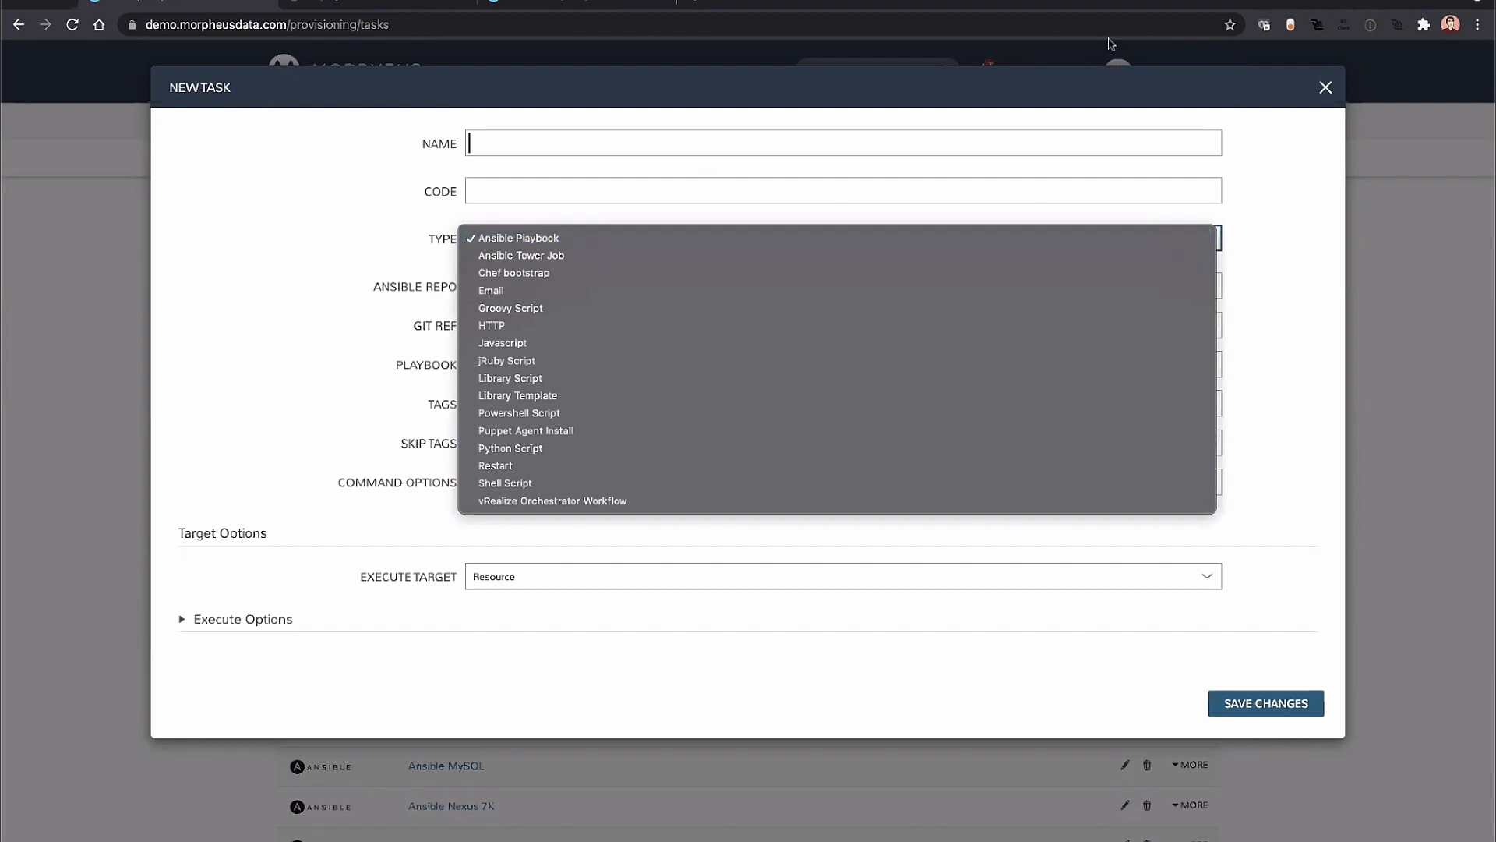
{"action": "left_click", "coordinate": [1114, 123]}
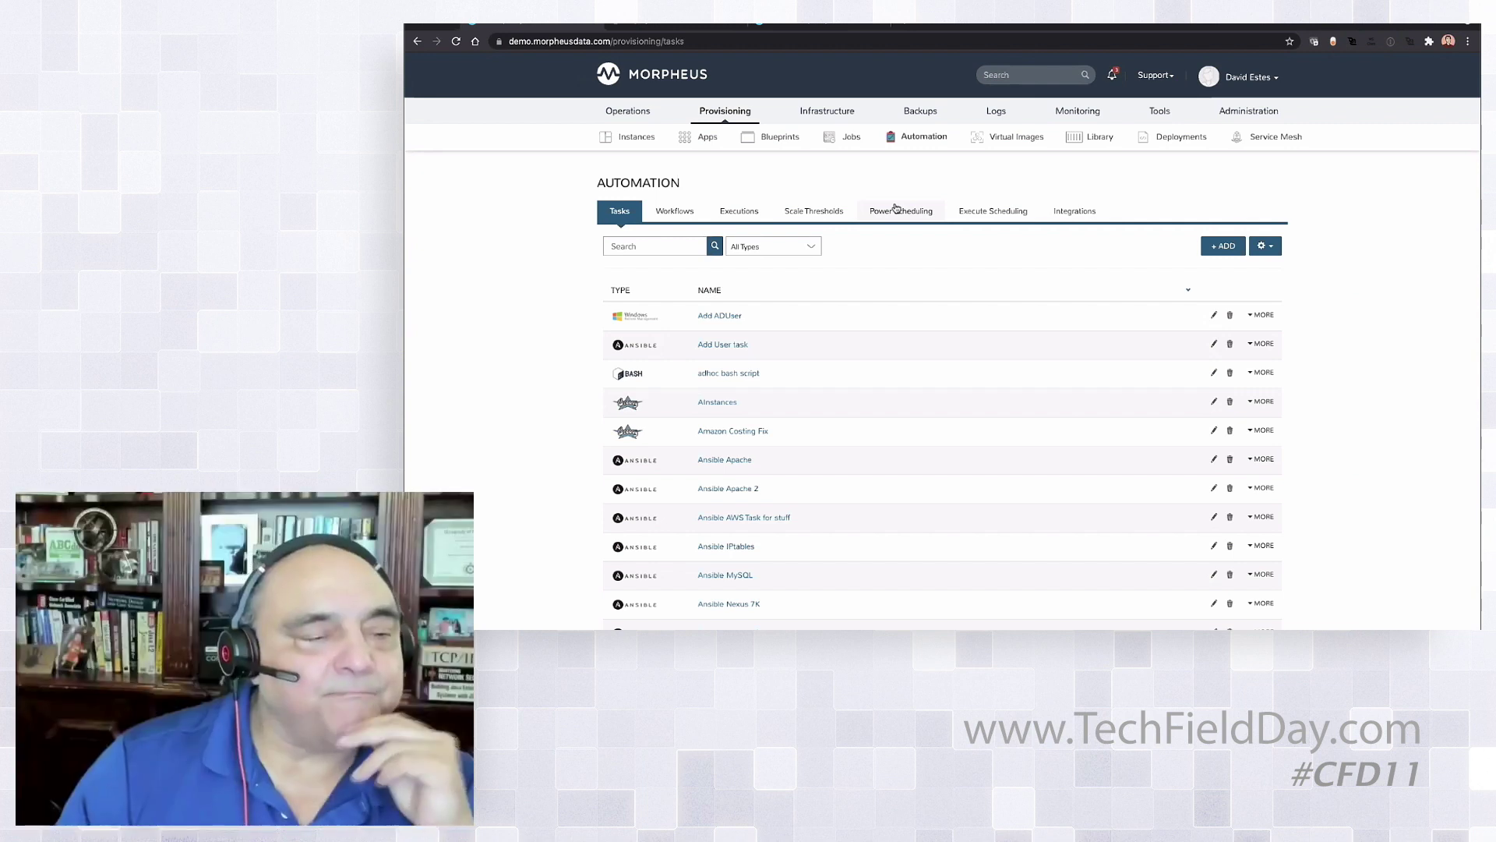
Look over the provisioning blueprints and the new blueprint form, closing the form without creating anything.
{"action": "left_click", "coordinate": [767, 147]}
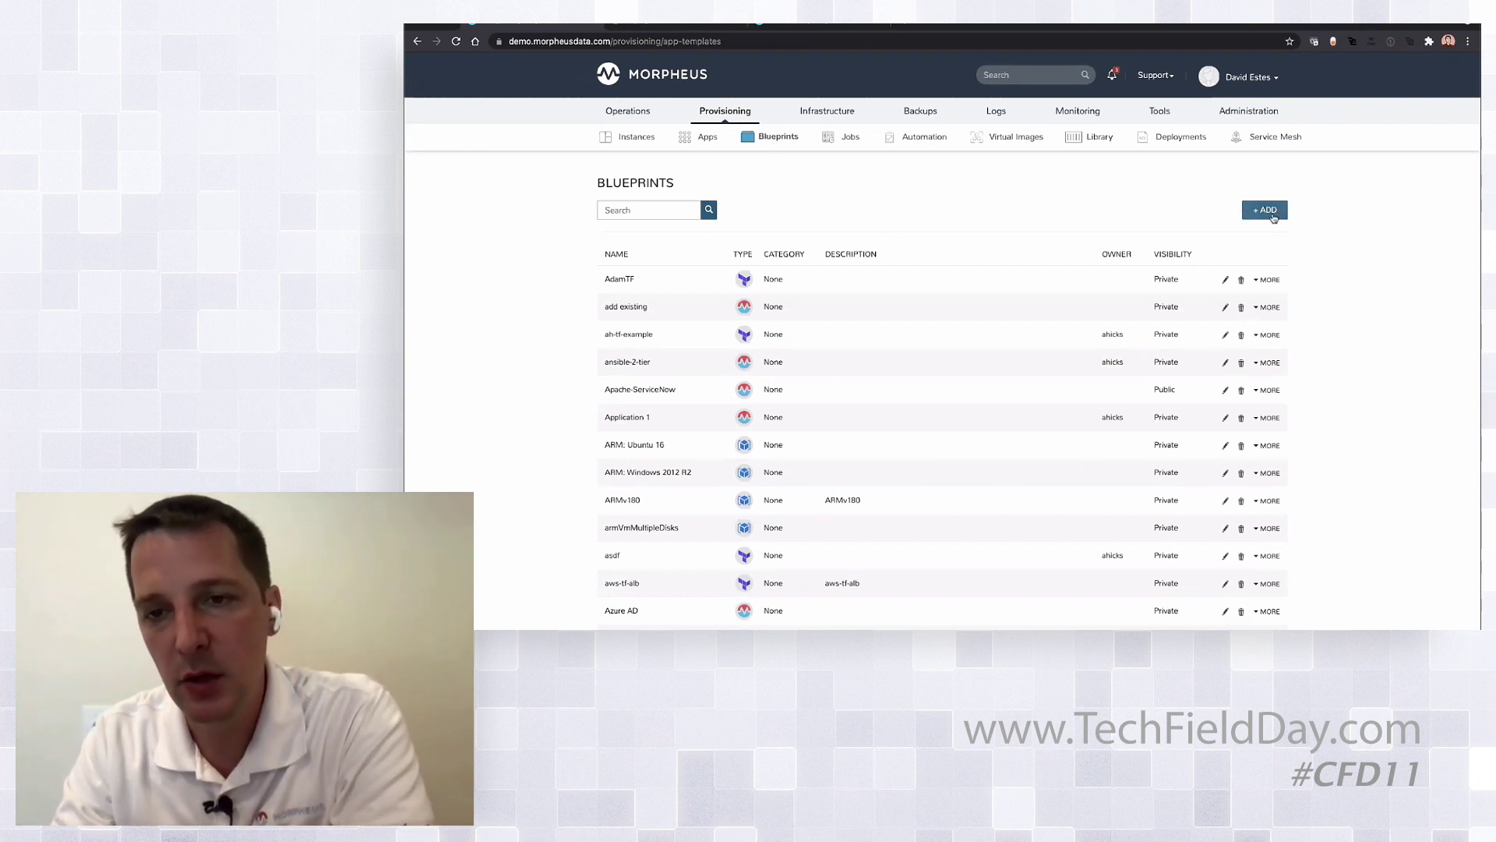
{"action": "left_click", "coordinate": [1264, 210]}
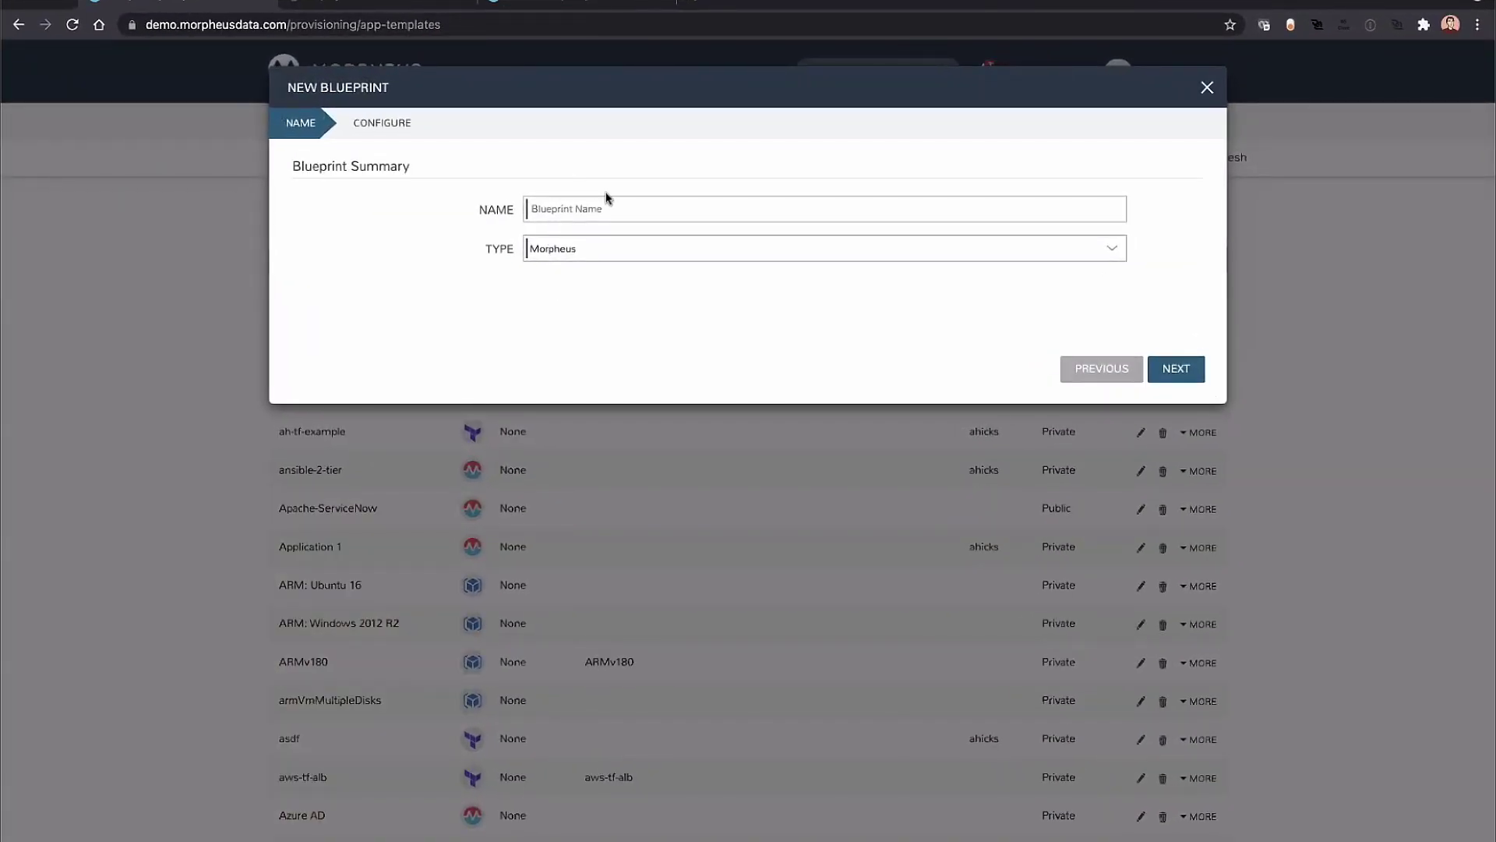
{"action": "left_click", "coordinate": [1207, 88]}
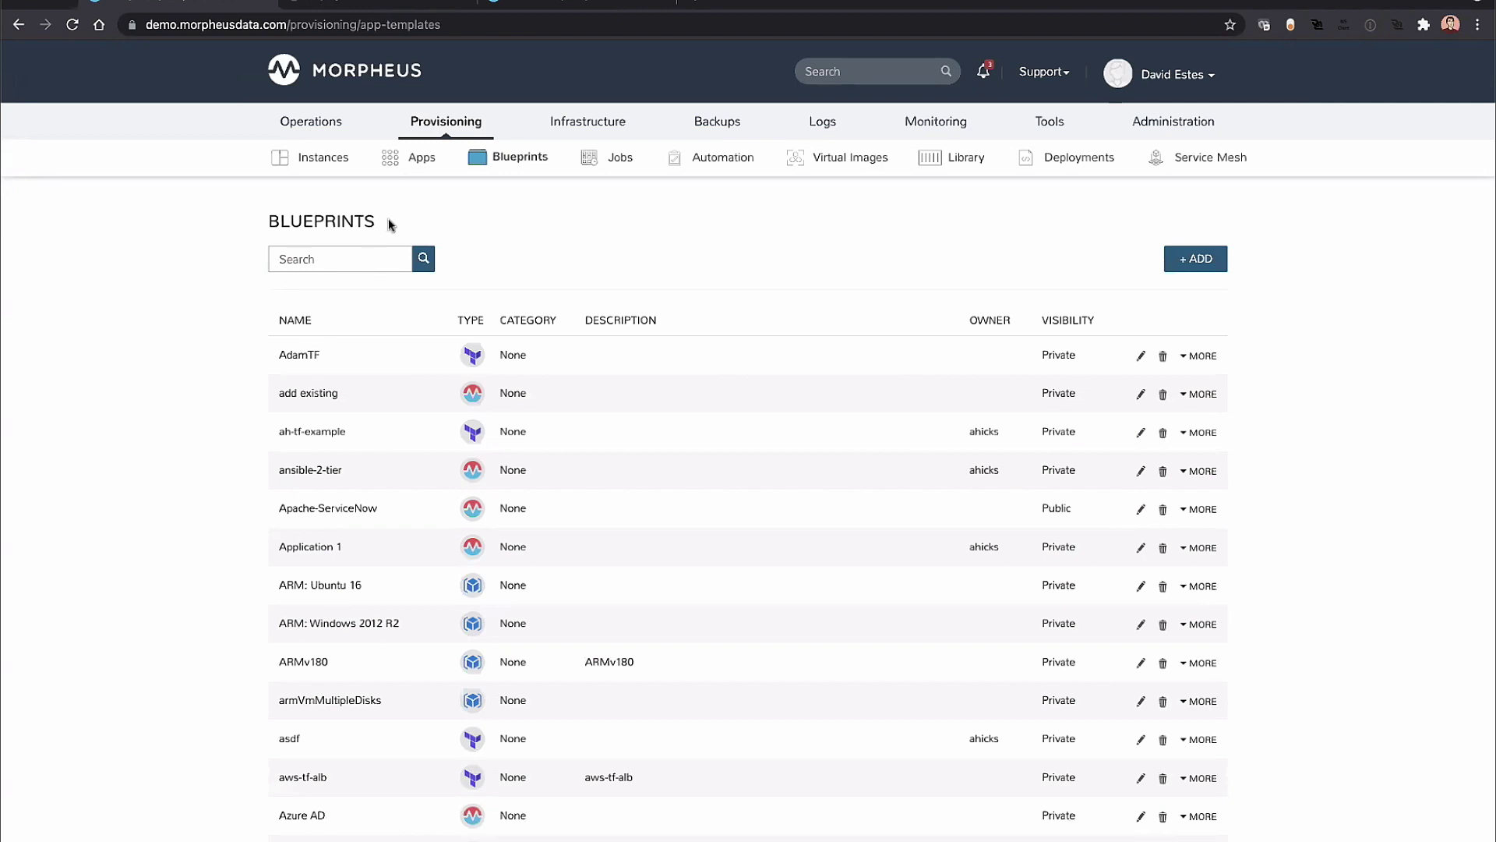
Start a new app under Apps from the Spud Marketing blueprint, finding it with the search term spud.
{"action": "left_click", "coordinate": [416, 158]}
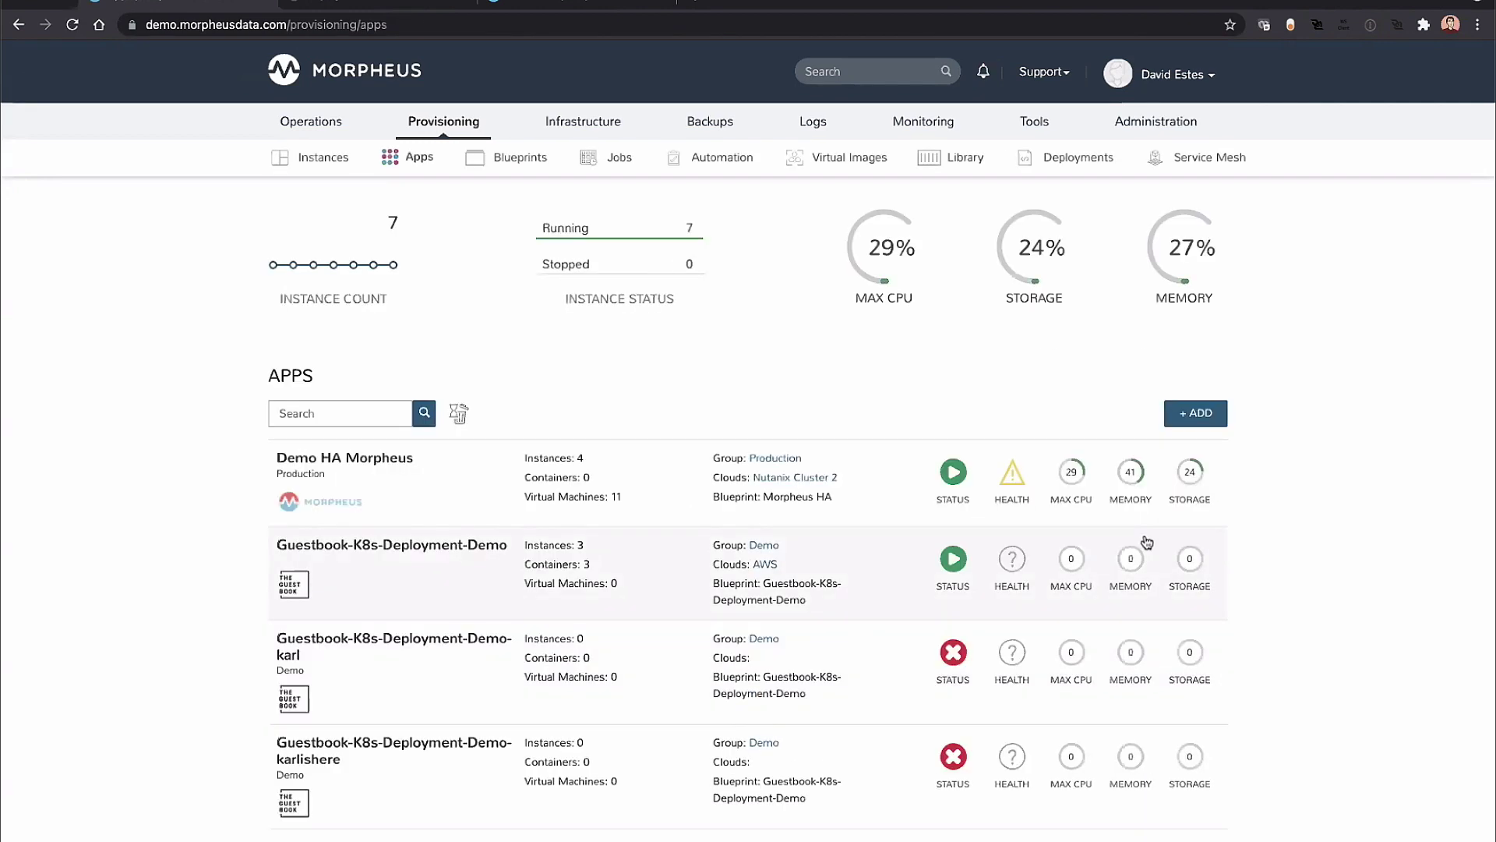
{"action": "left_click", "coordinate": [1196, 413]}
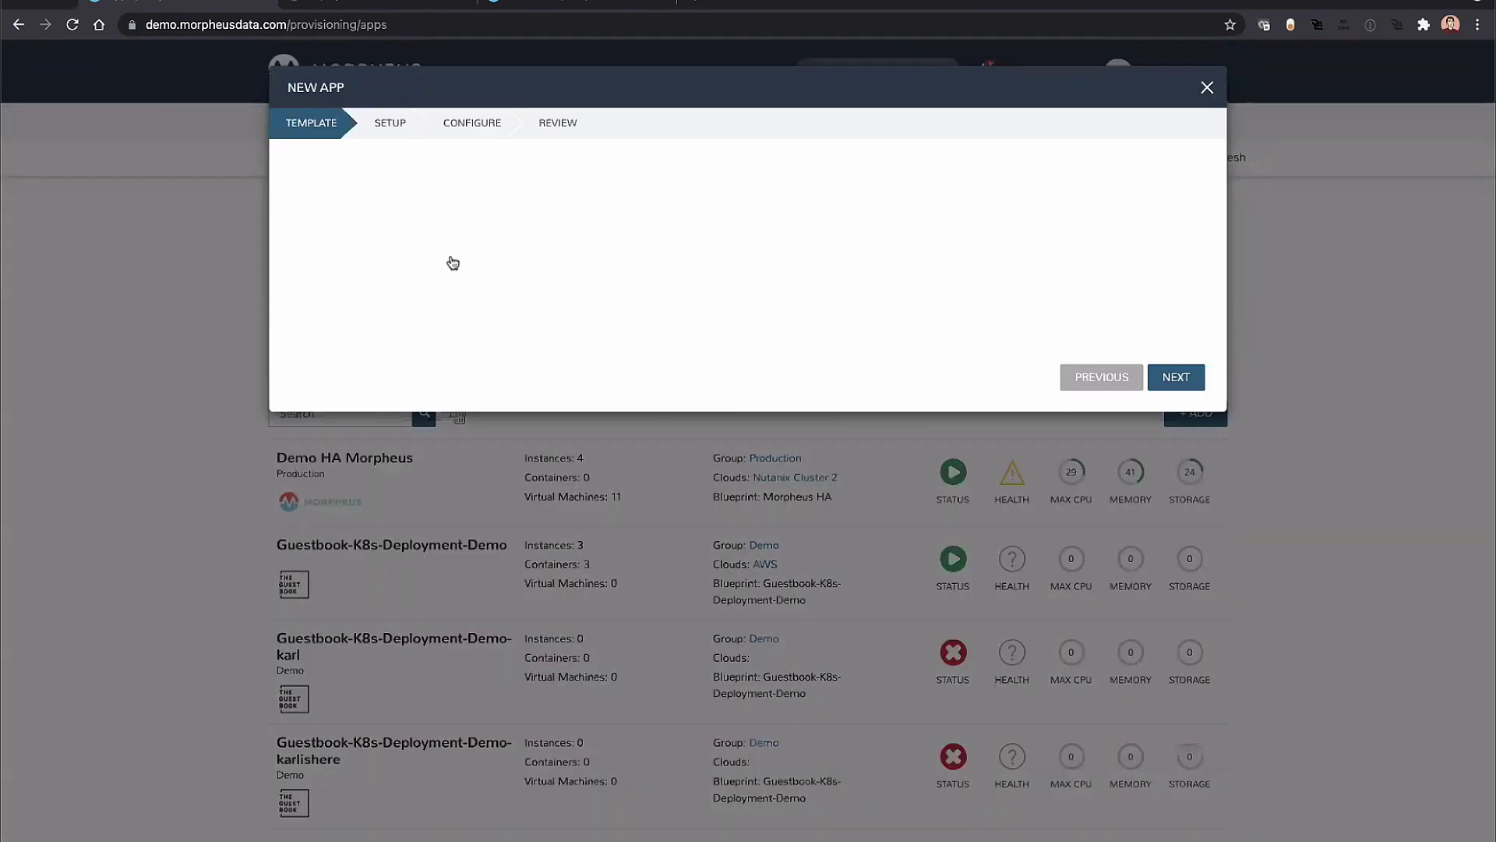
{"action": "left_click", "coordinate": [385, 193]}
{"action": "type", "text": "spud"}
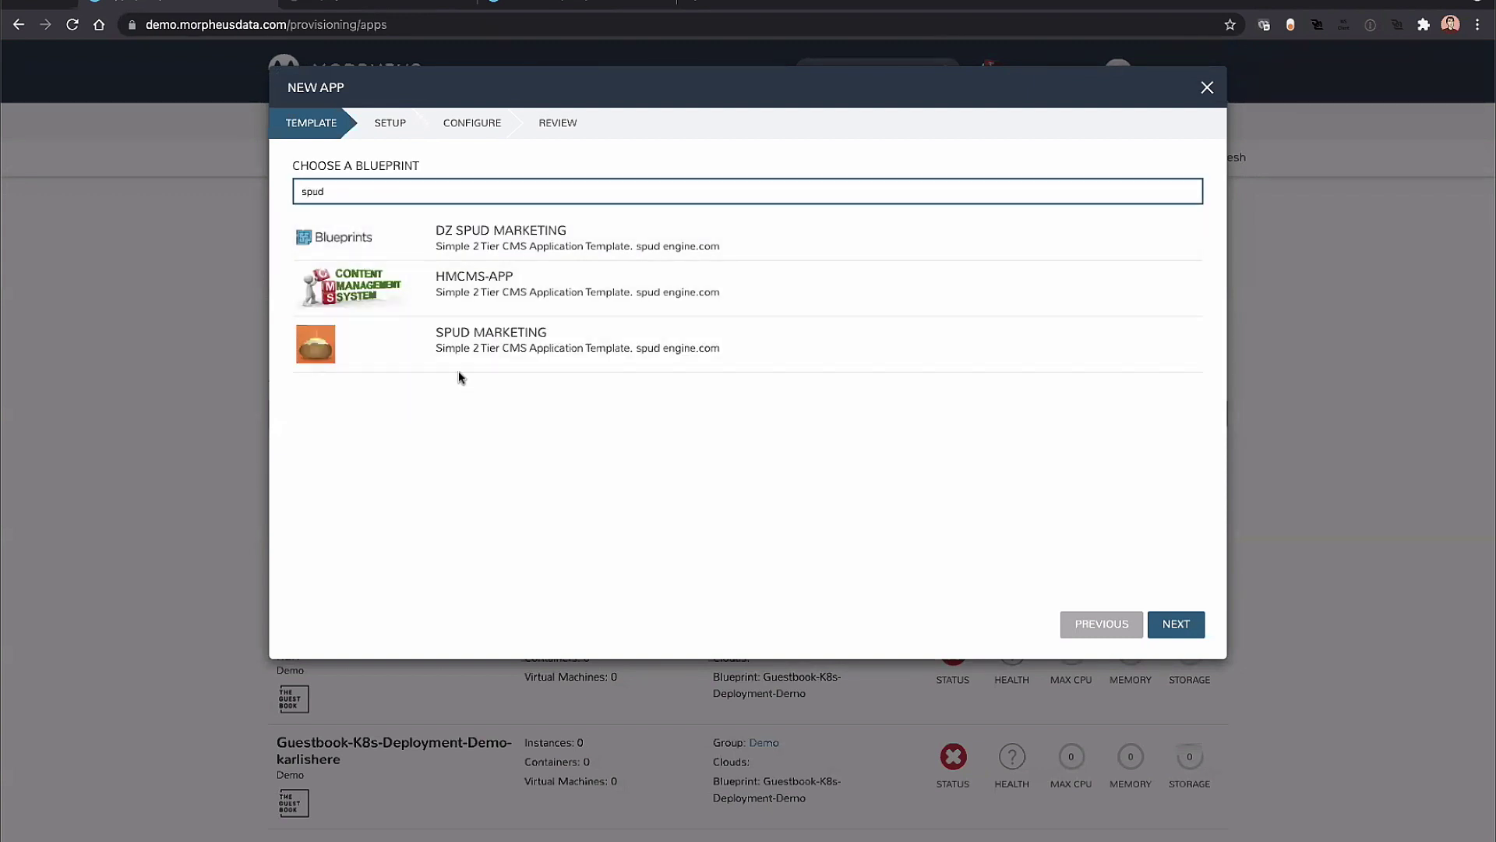
{"action": "left_click", "coordinate": [484, 348]}
{"action": "left_click", "coordinate": [1168, 635]}
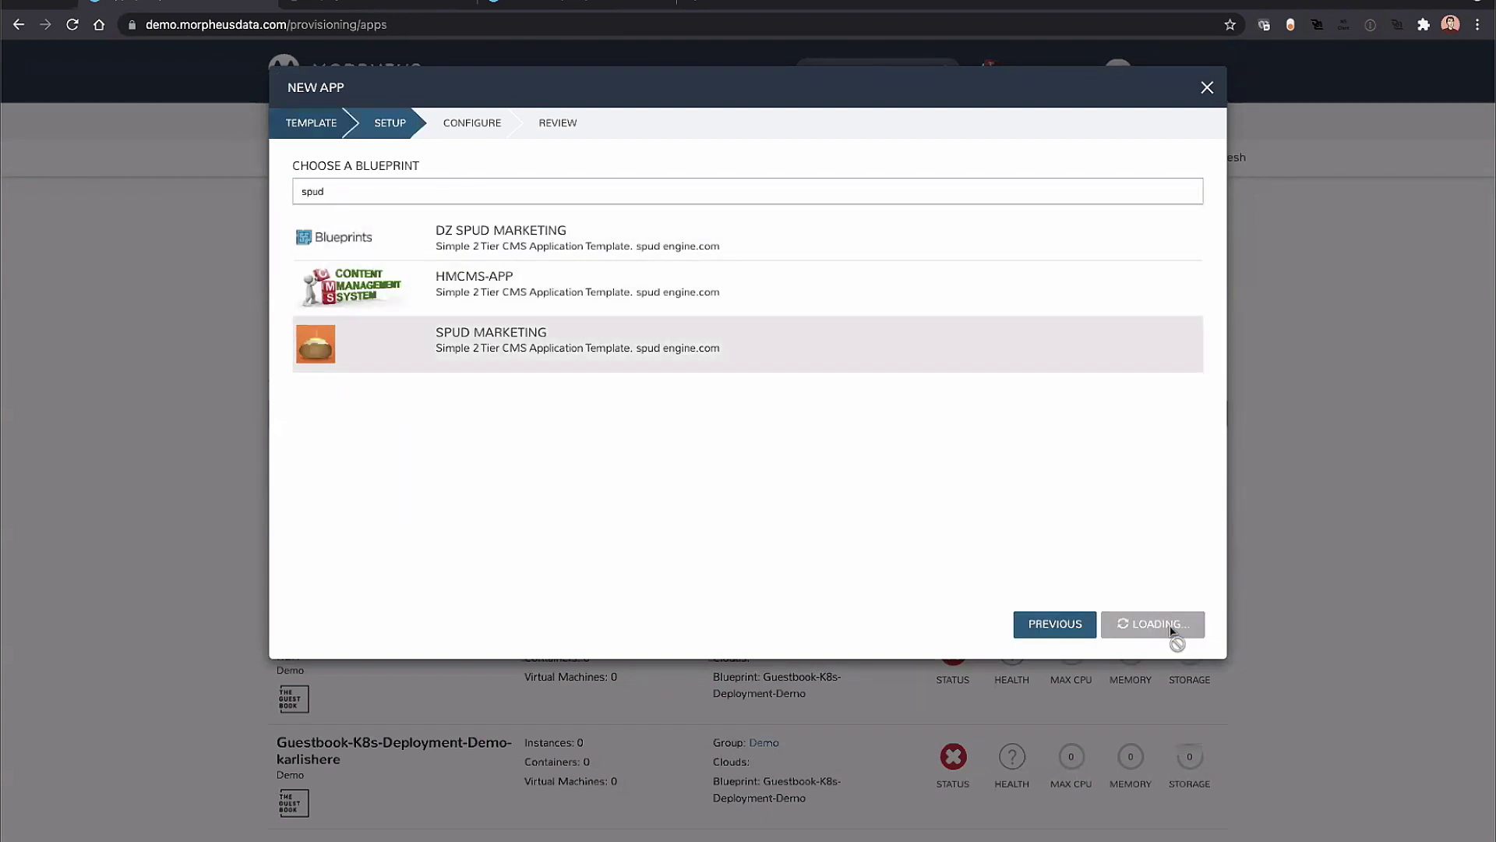
Name the app cfd11 demo, set its group to Demo, choose AWS Labs as the default cloud and proceed to its configuration.
{"action": "left_click", "coordinate": [599, 208]}
{"action": "type", "text": "cfd11 demo"}
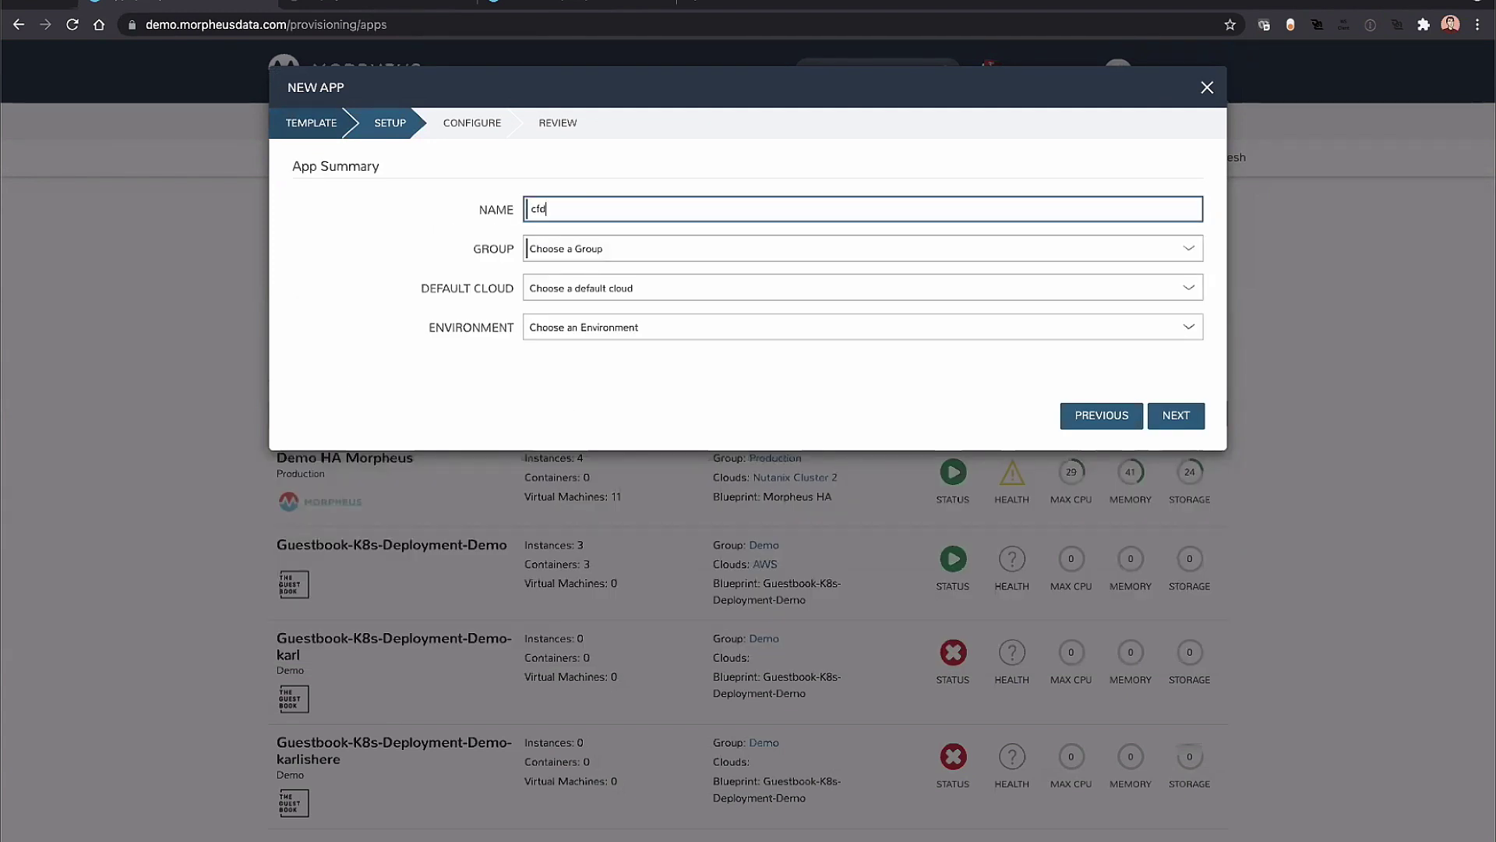
{"action": "key", "text": "Tab"}
{"action": "key", "text": "d"}
{"action": "key", "text": "Tab"}
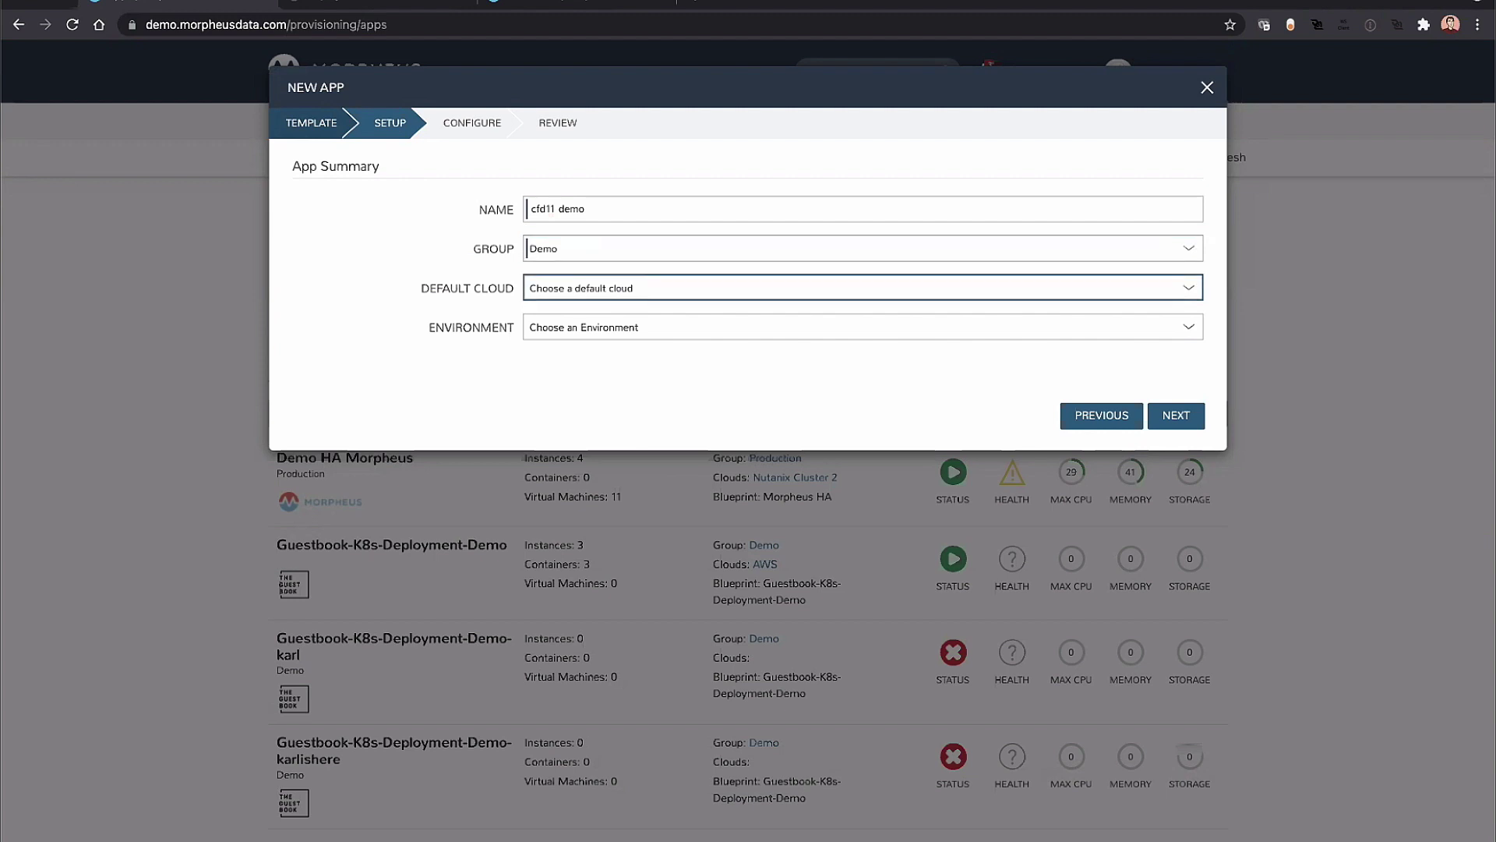
{"action": "left_click", "coordinate": [562, 287]}
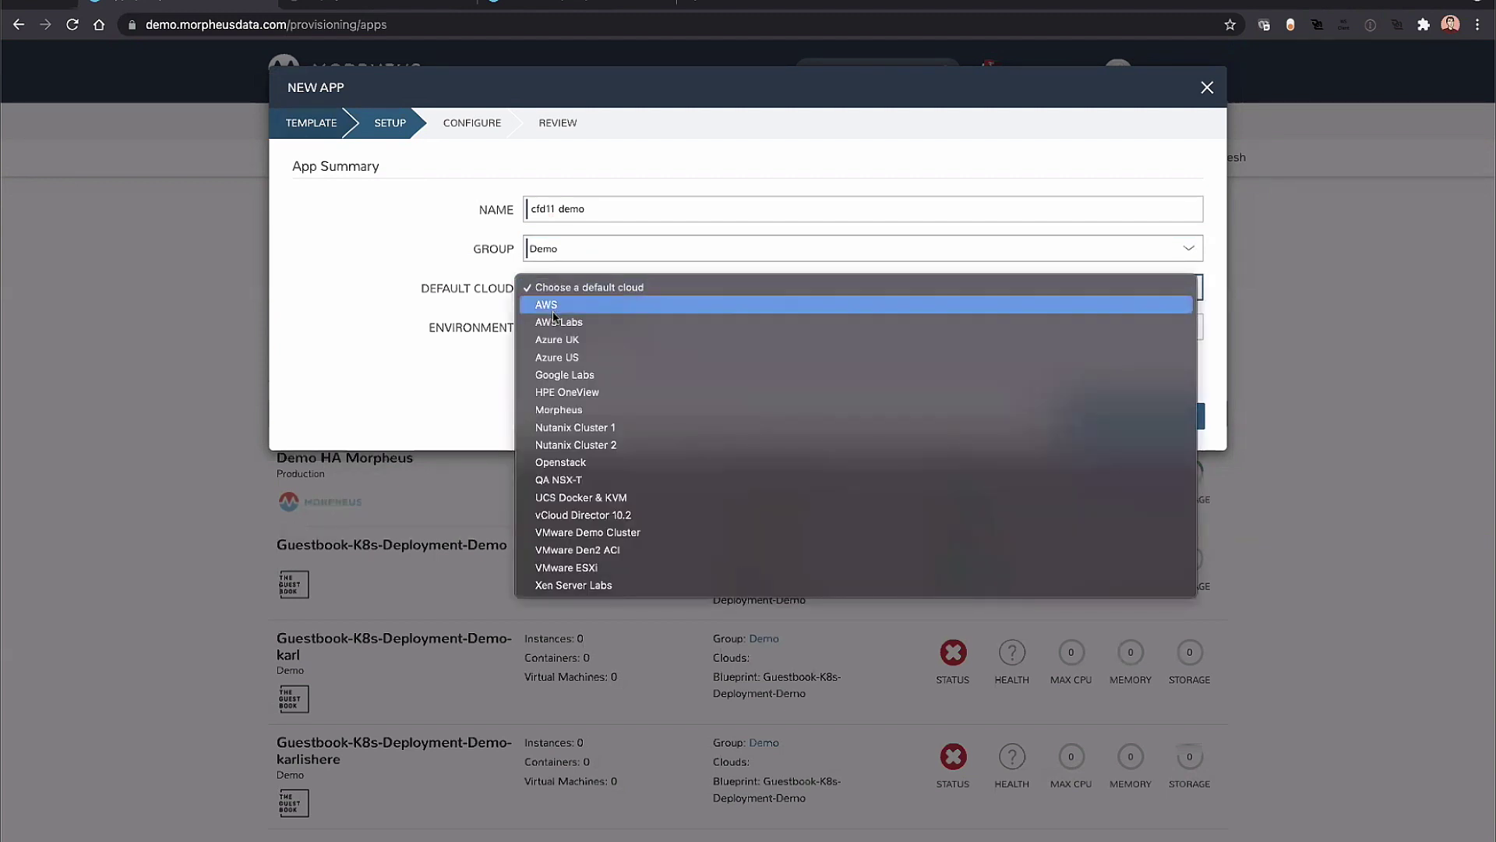
{"action": "key", "text": "Escape"}
{"action": "key", "text": "a"}
{"action": "left_click", "coordinate": [1175, 417]}
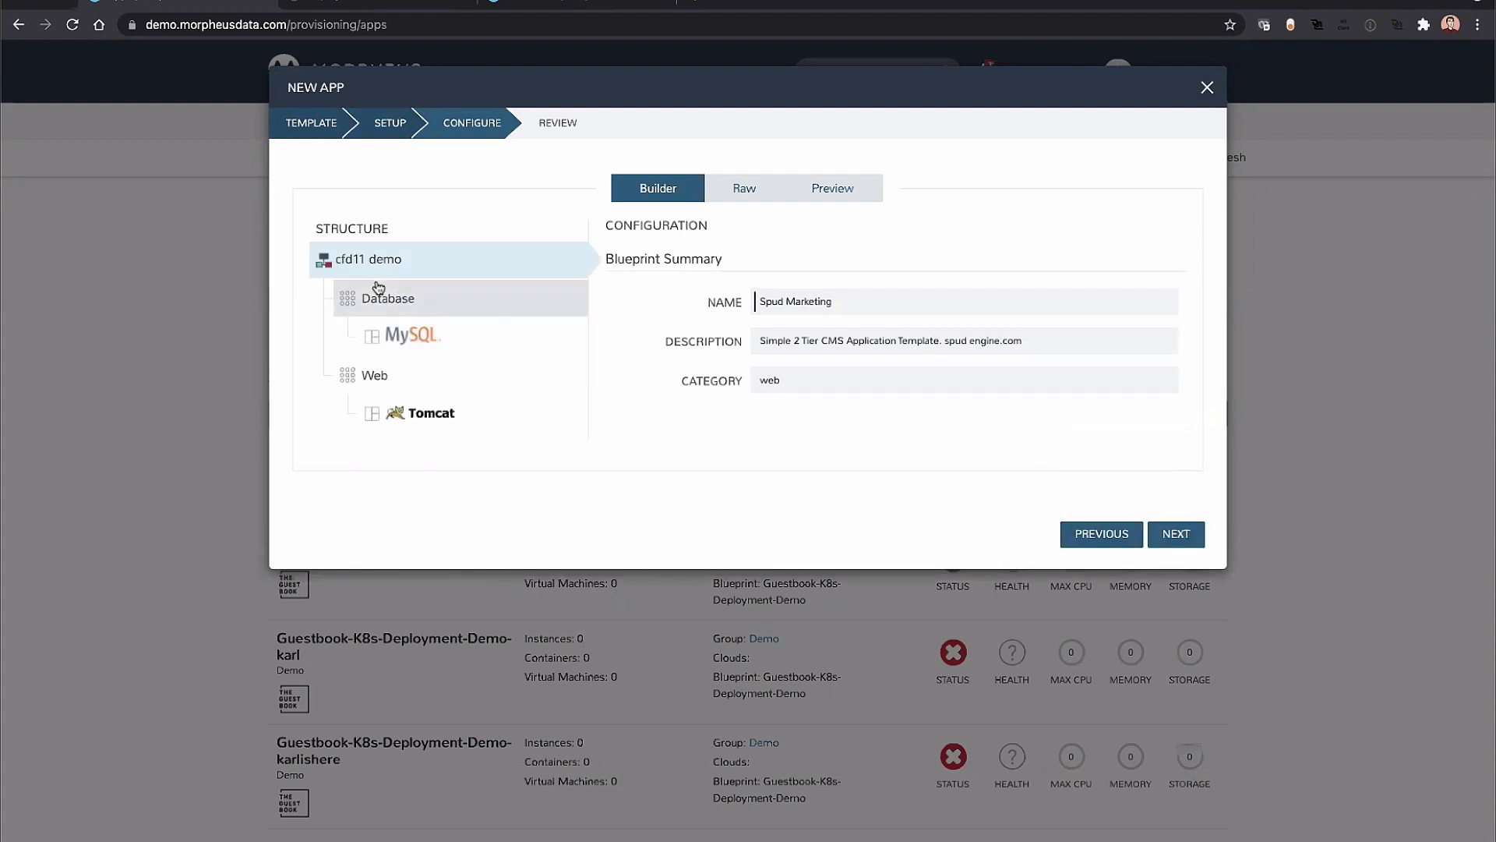
Review the MySQL tier's configuration on AWS Labs and return to the app's setup stage.
{"action": "left_click", "coordinate": [395, 337]}
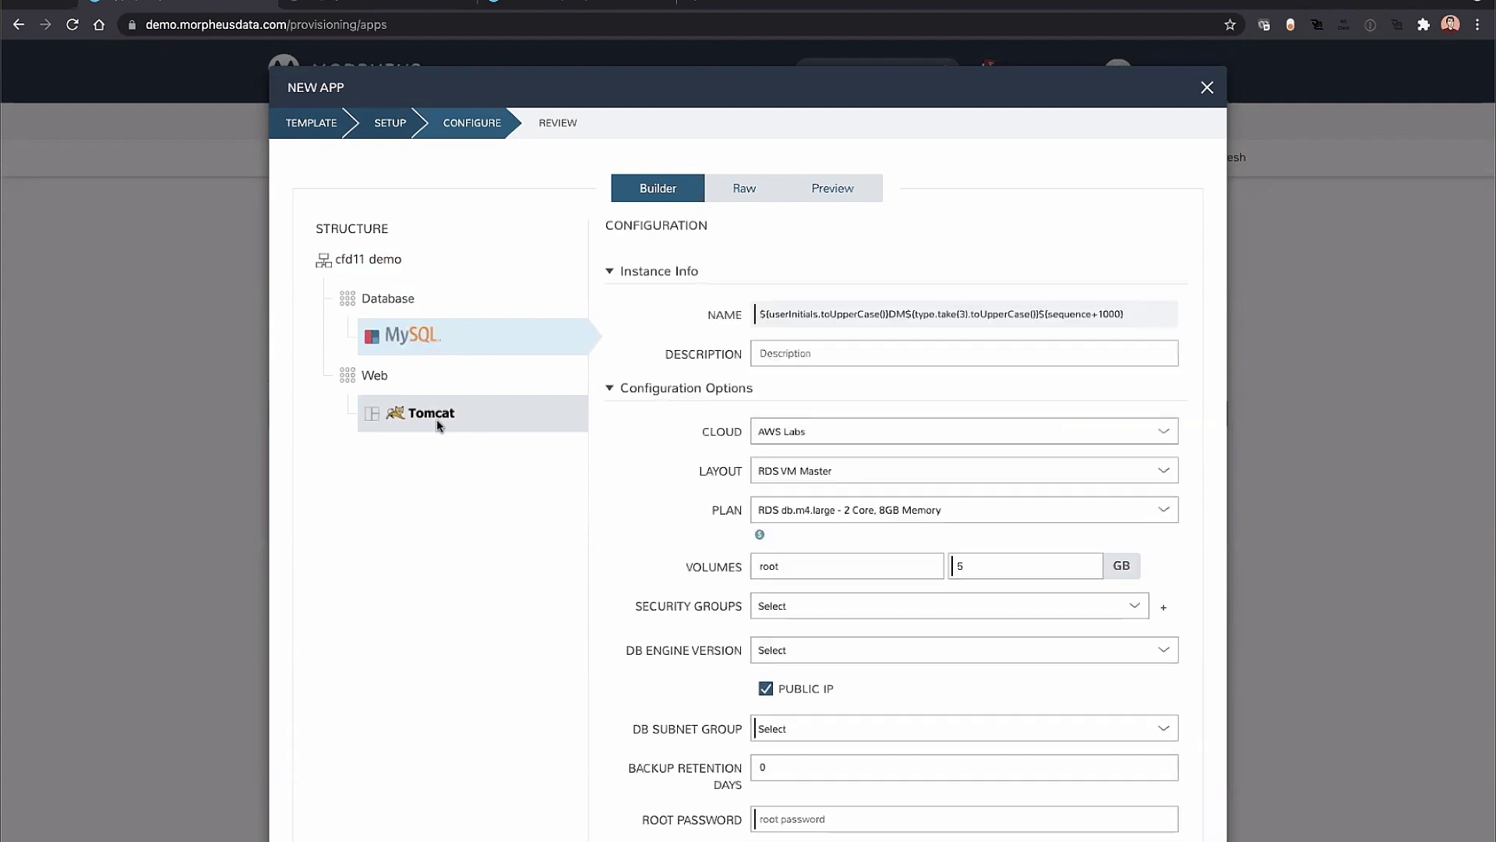
{"action": "scroll", "coordinate": [563, 466], "scroll_direction": "down", "scroll_amount": 2}
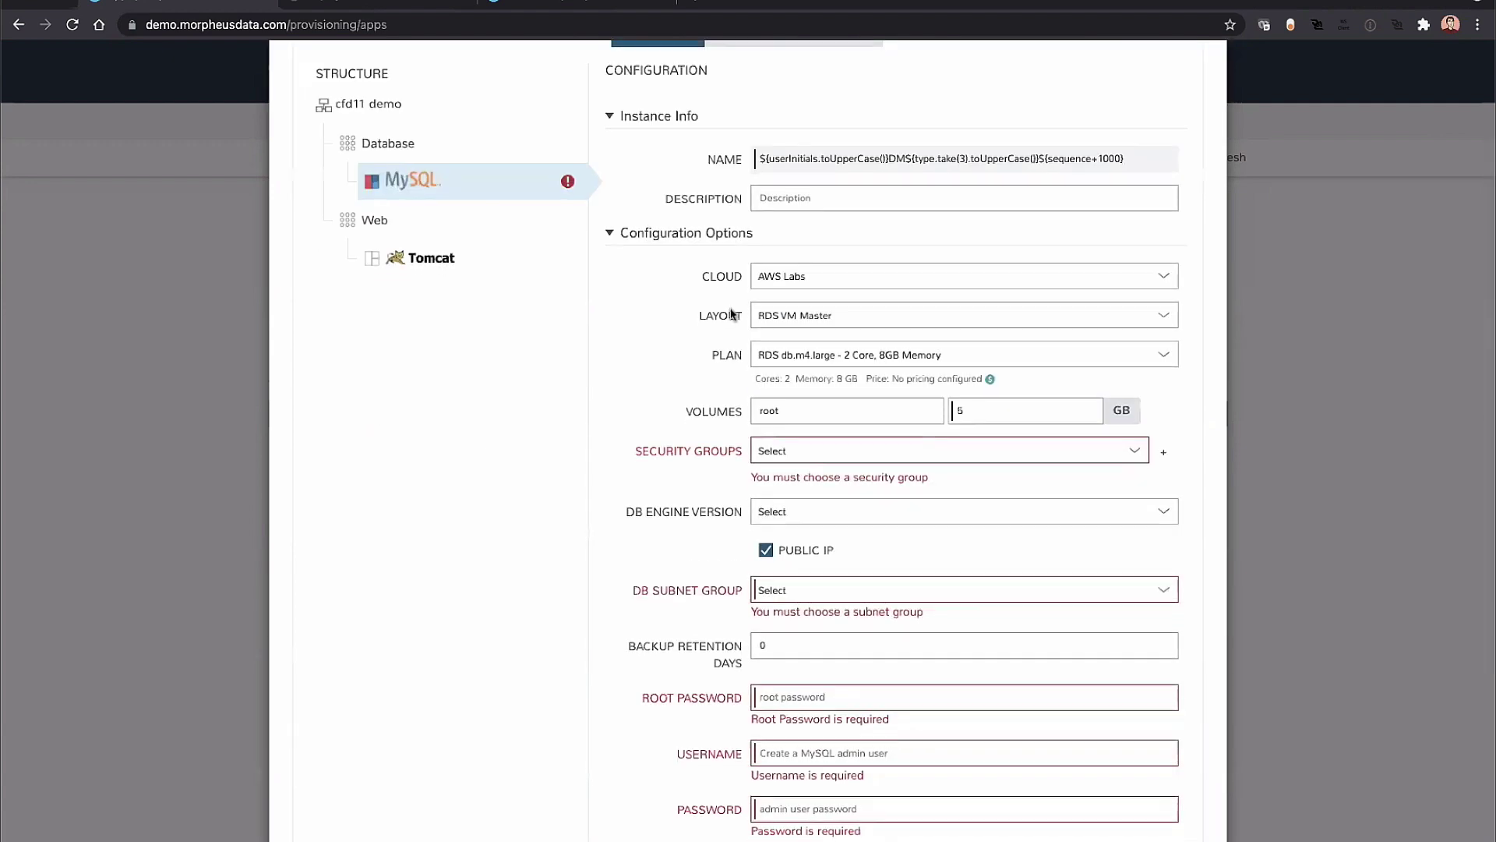
{"action": "scroll", "coordinate": [936, 612], "scroll_direction": "down", "scroll_amount": 5}
{"action": "left_click", "coordinate": [1087, 831]}
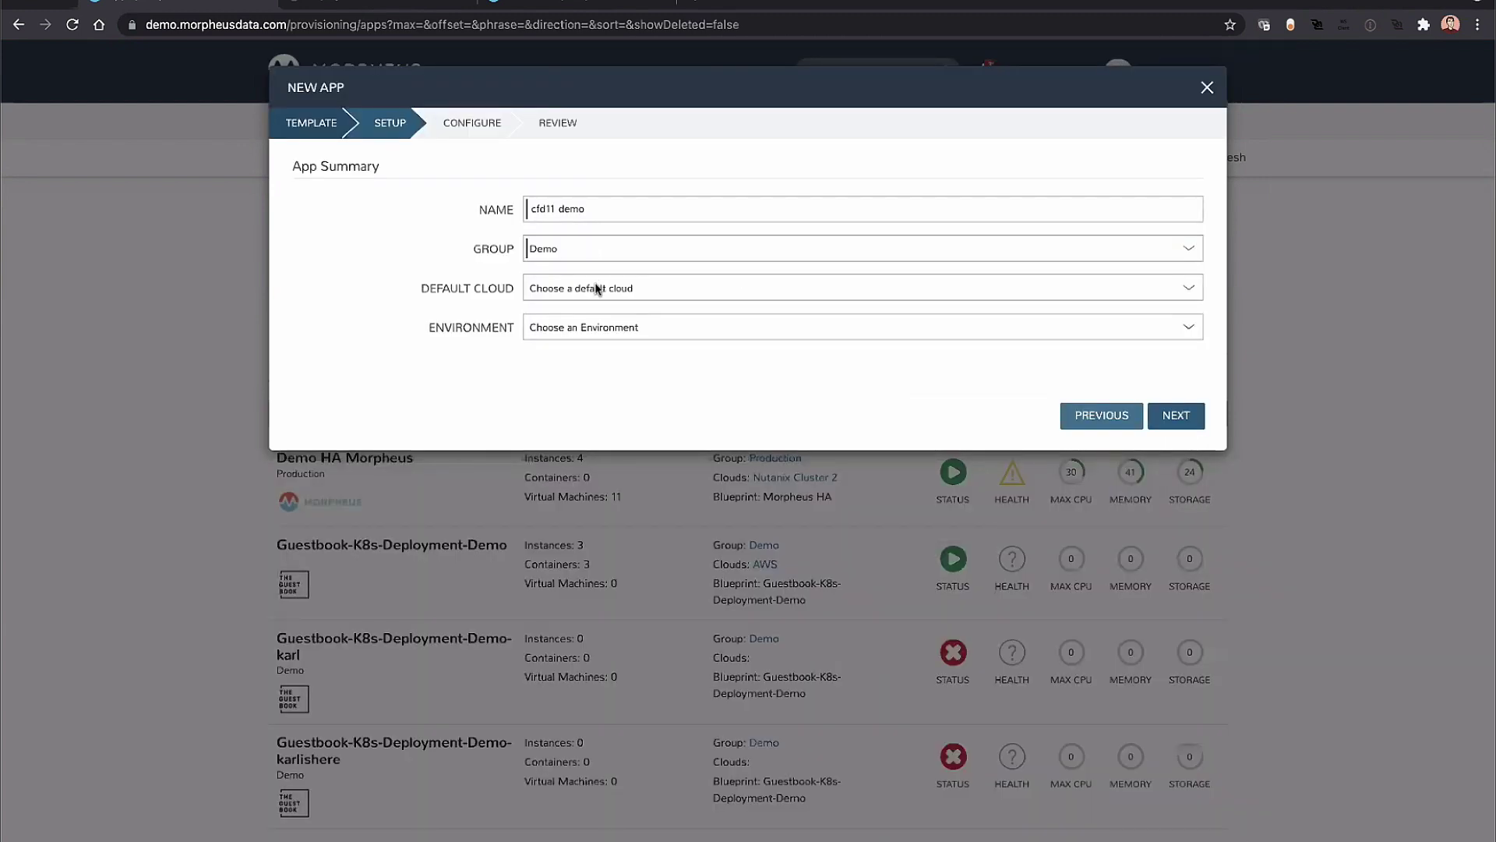
Set the app's default cloud to AWS and review the MySQL tier's configuration.
{"action": "left_click", "coordinate": [691, 288]}
{"action": "left_click", "coordinate": [1175, 419]}
{"action": "left_click", "coordinate": [408, 338]}
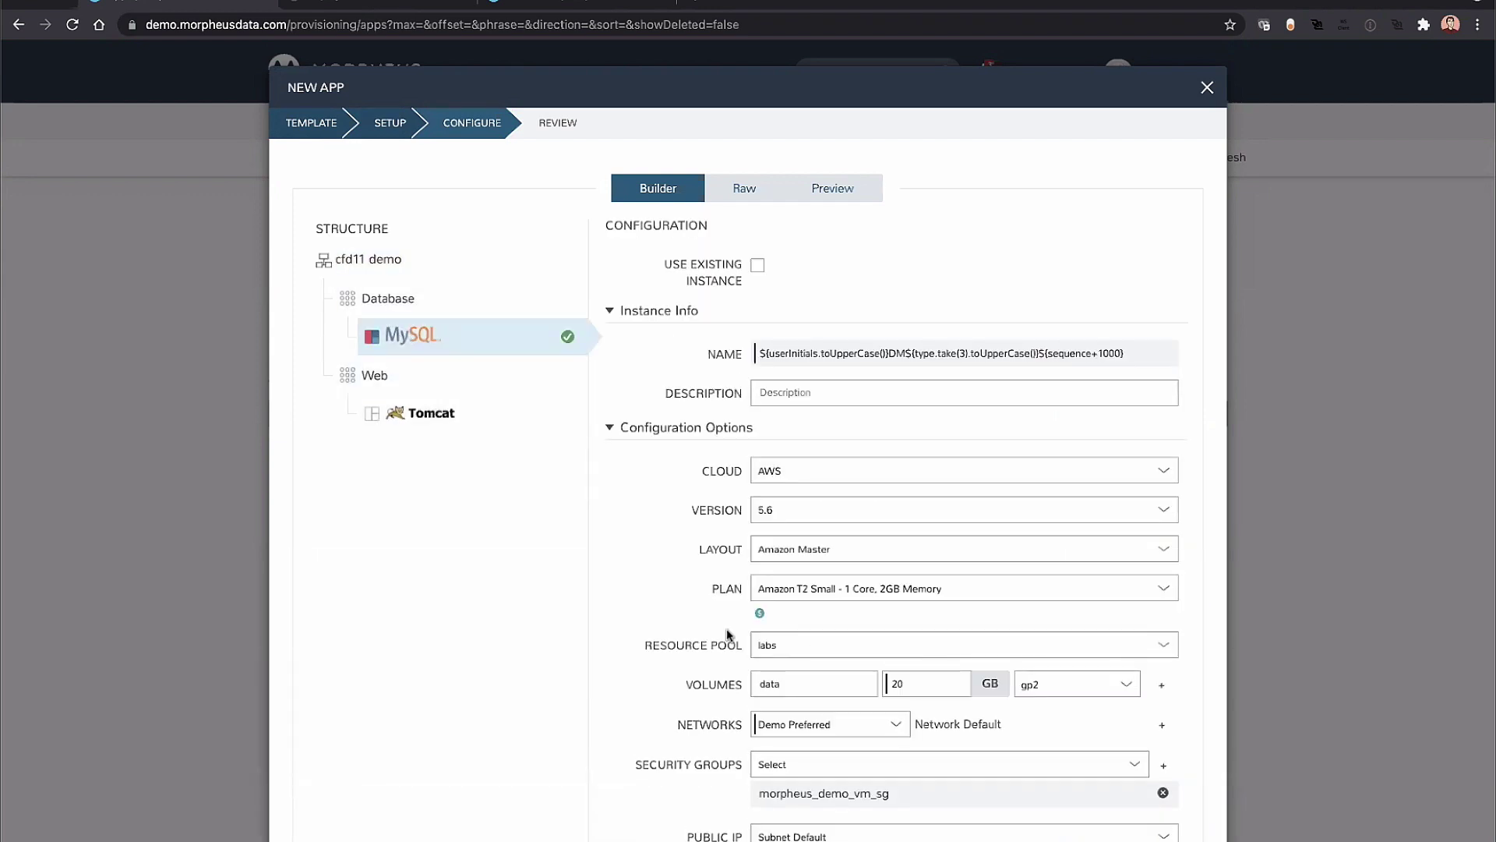
{"action": "scroll", "coordinate": [727, 628], "scroll_direction": "down", "scroll_amount": 3}
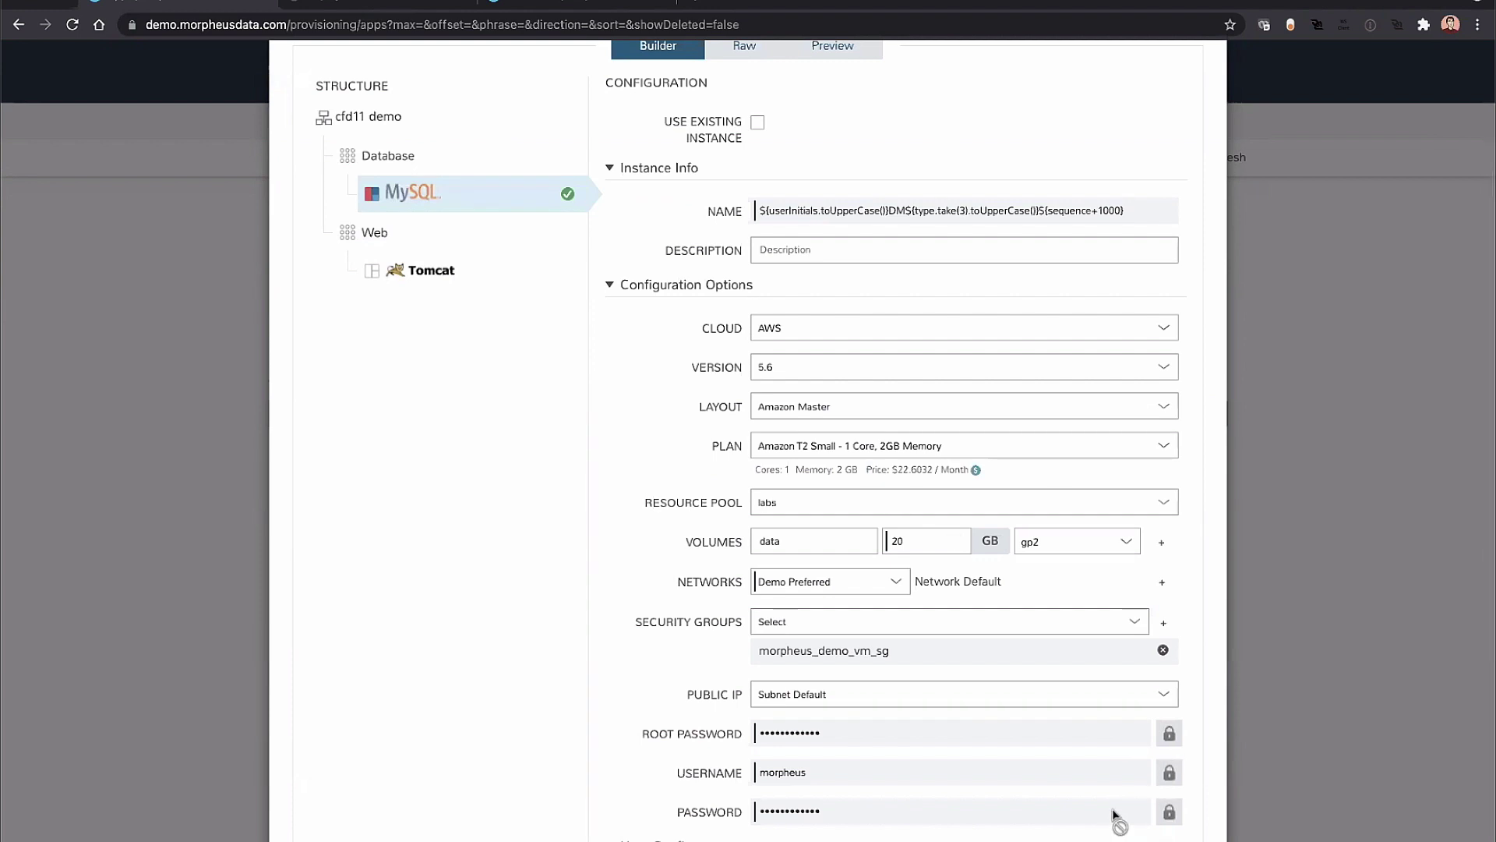
Review the Tomcat tier's configuration and complete the creation of the cfd11 demo app.
{"action": "left_click", "coordinate": [411, 271]}
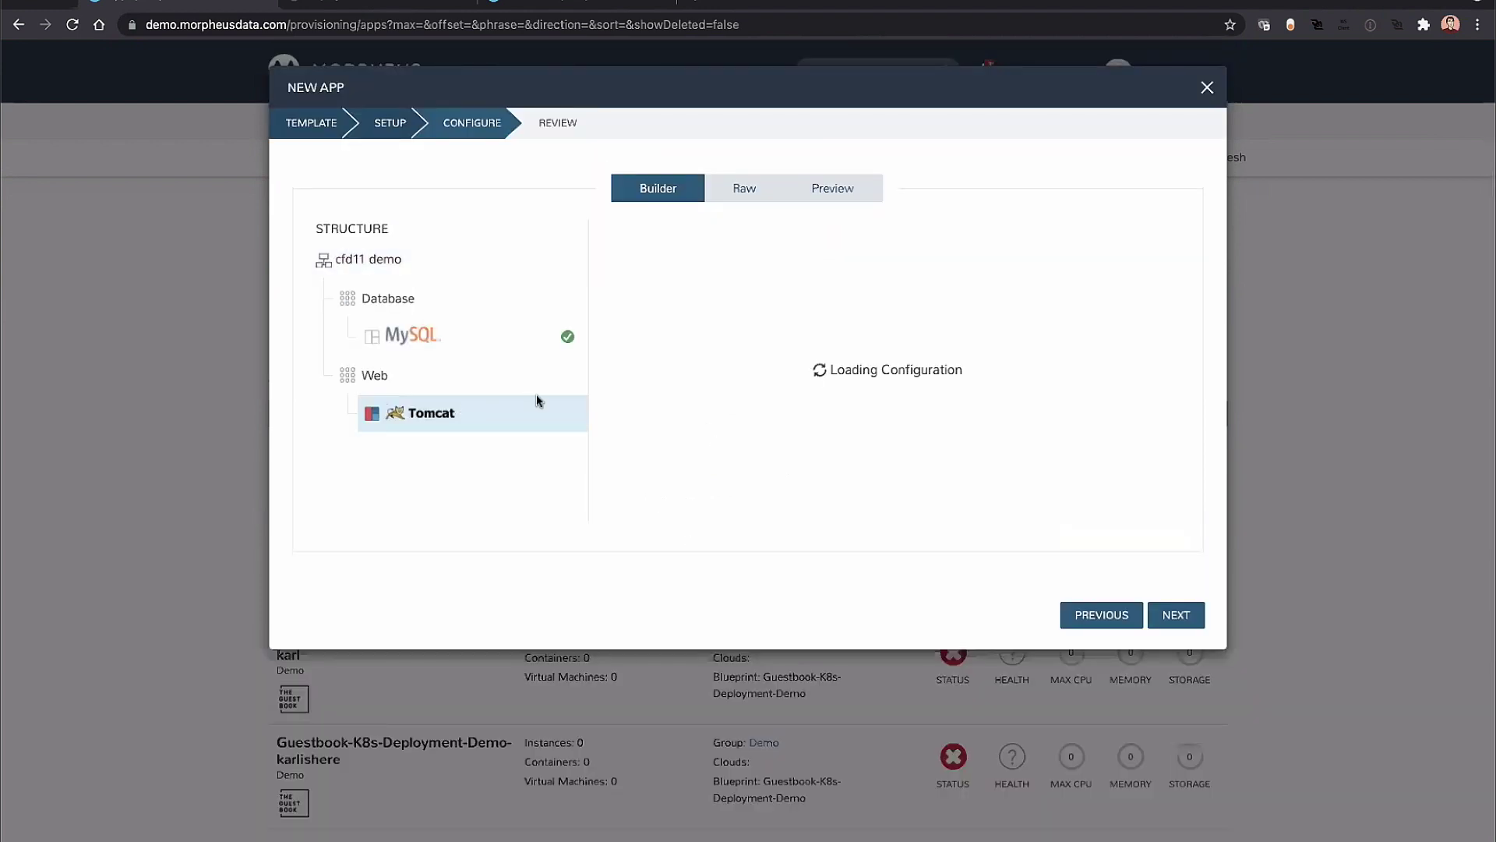
{"action": "scroll", "coordinate": [828, 378], "scroll_direction": "down", "scroll_amount": 4}
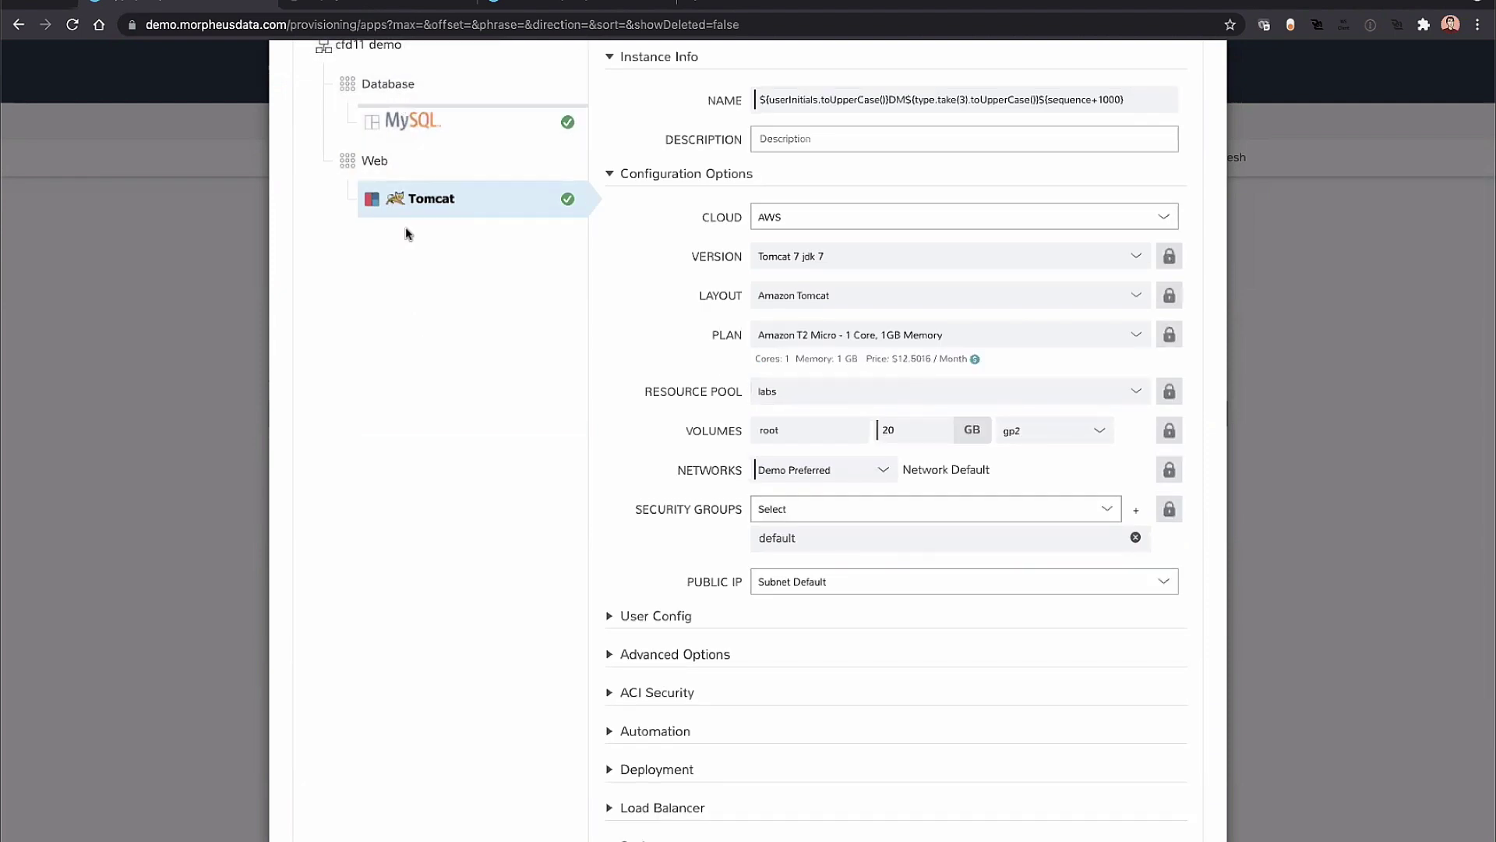
{"action": "scroll", "coordinate": [413, 249], "scroll_direction": "down", "scroll_amount": 4}
{"action": "left_click", "coordinate": [1179, 826]}
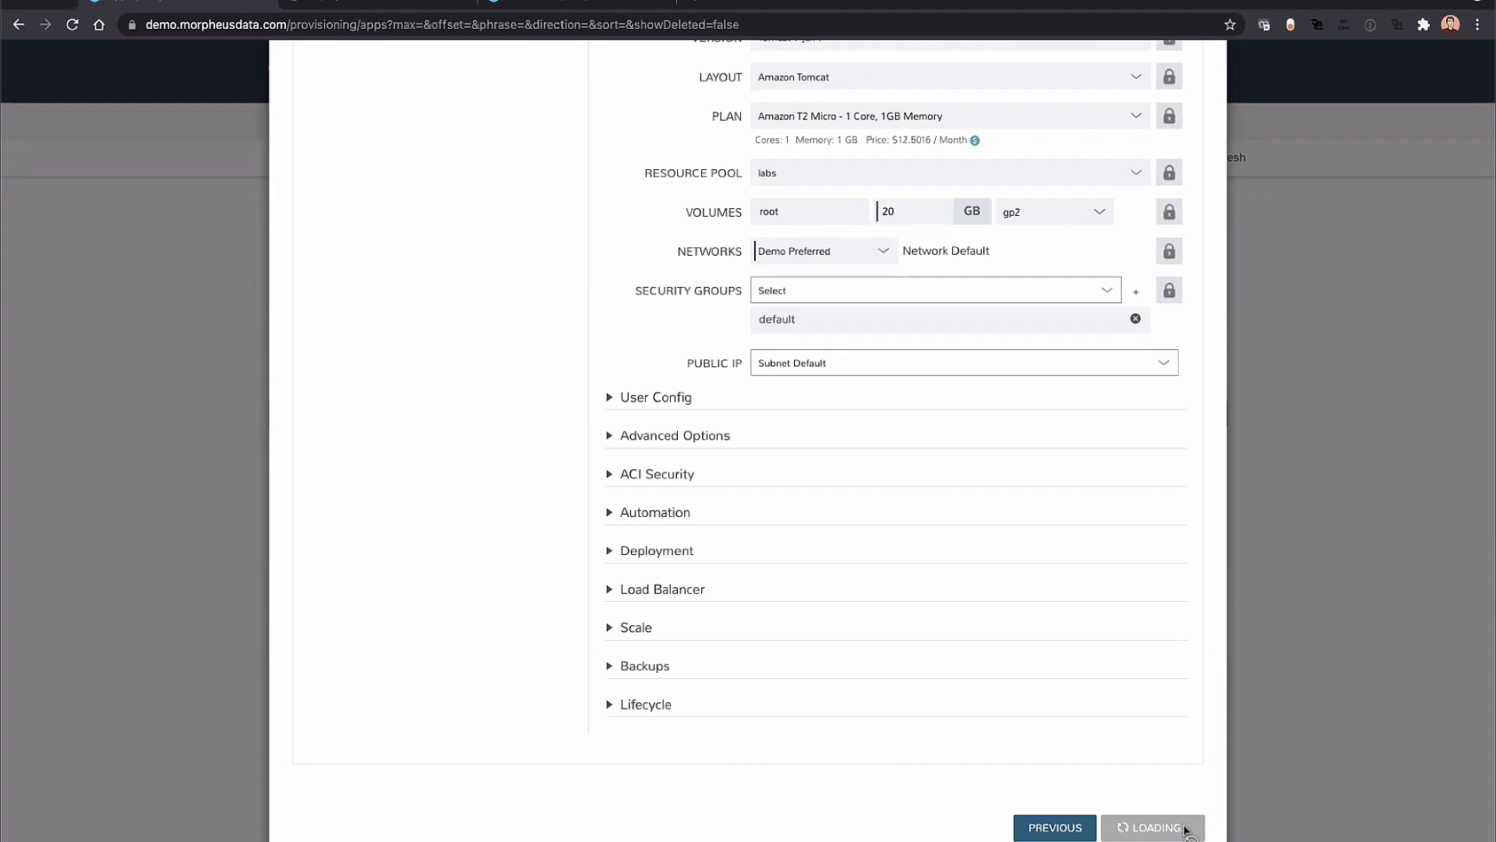
{"action": "left_click", "coordinate": [1185, 830]}
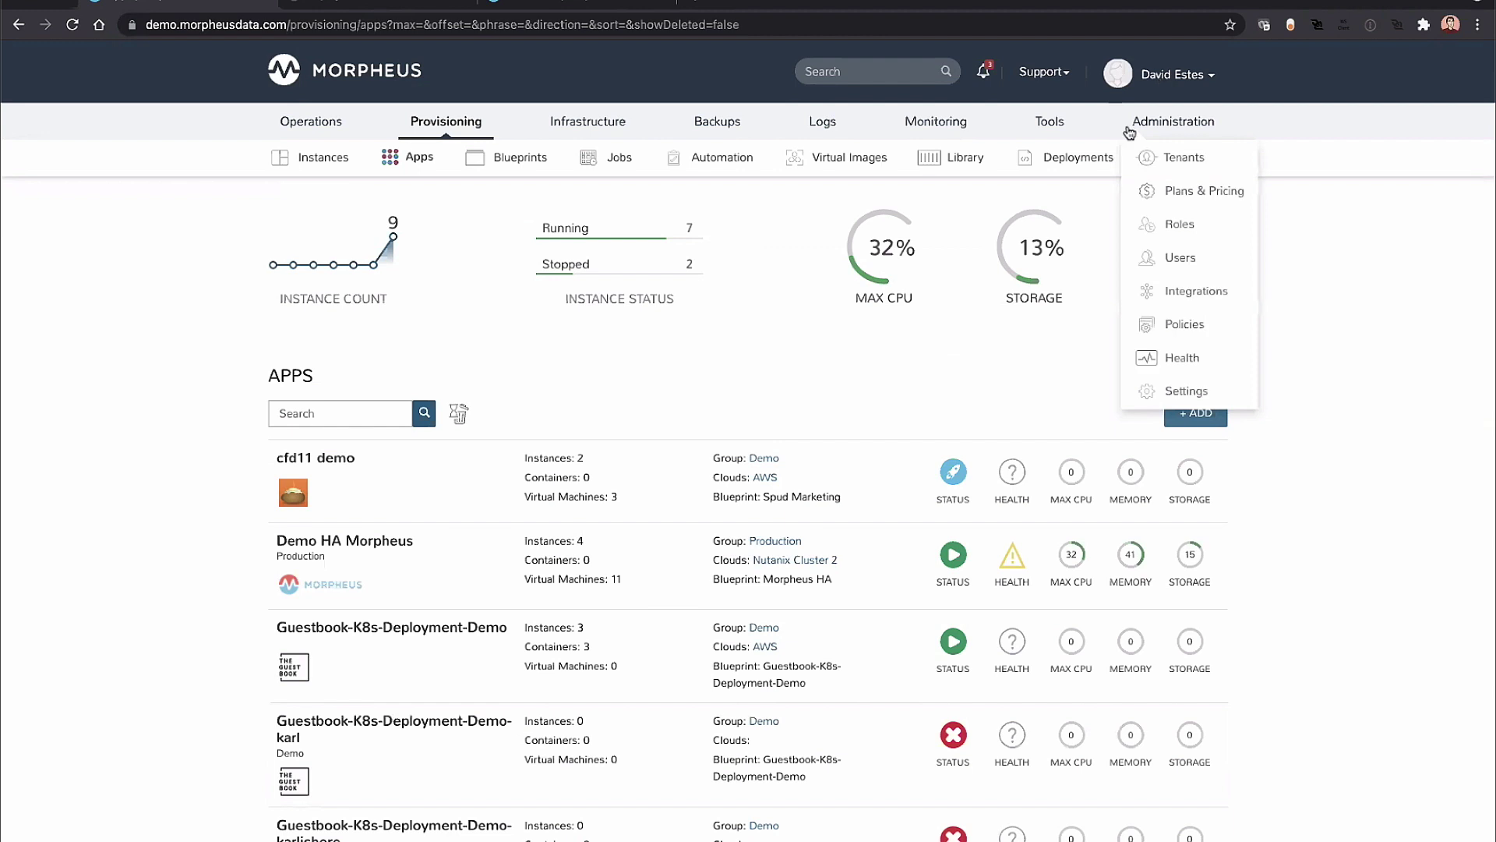
Open the Self Service tool and look through its catalog items.
{"action": "mouse_move", "coordinate": [1078, 158]}
{"action": "left_click", "coordinate": [1047, 296]}
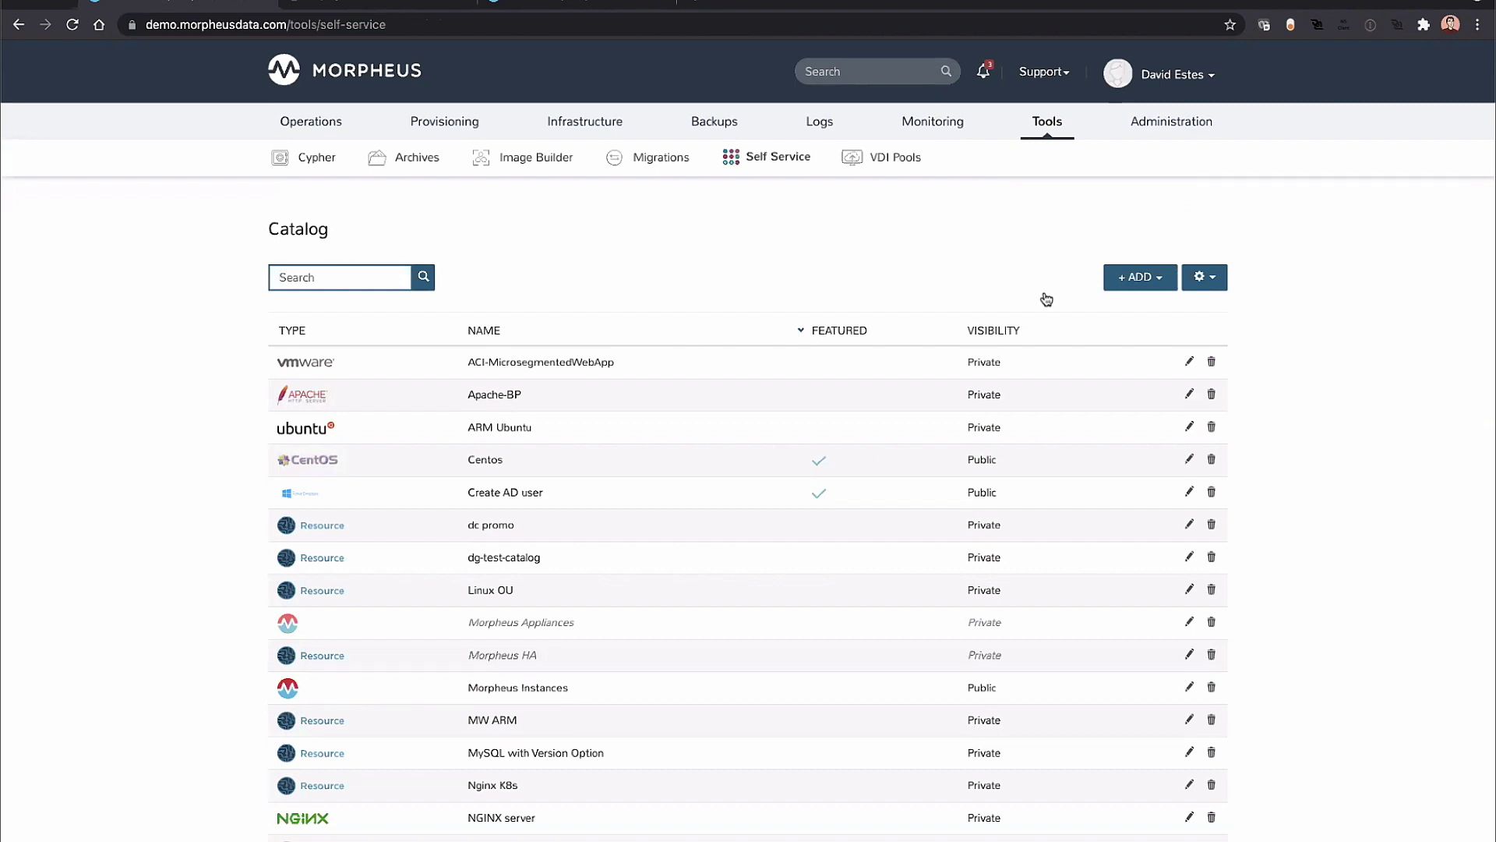
{"action": "scroll", "coordinate": [1044, 298], "scroll_direction": "down", "scroll_amount": 4}
{"action": "scroll", "coordinate": [1042, 297], "scroll_direction": "up", "scroll_amount": 4}
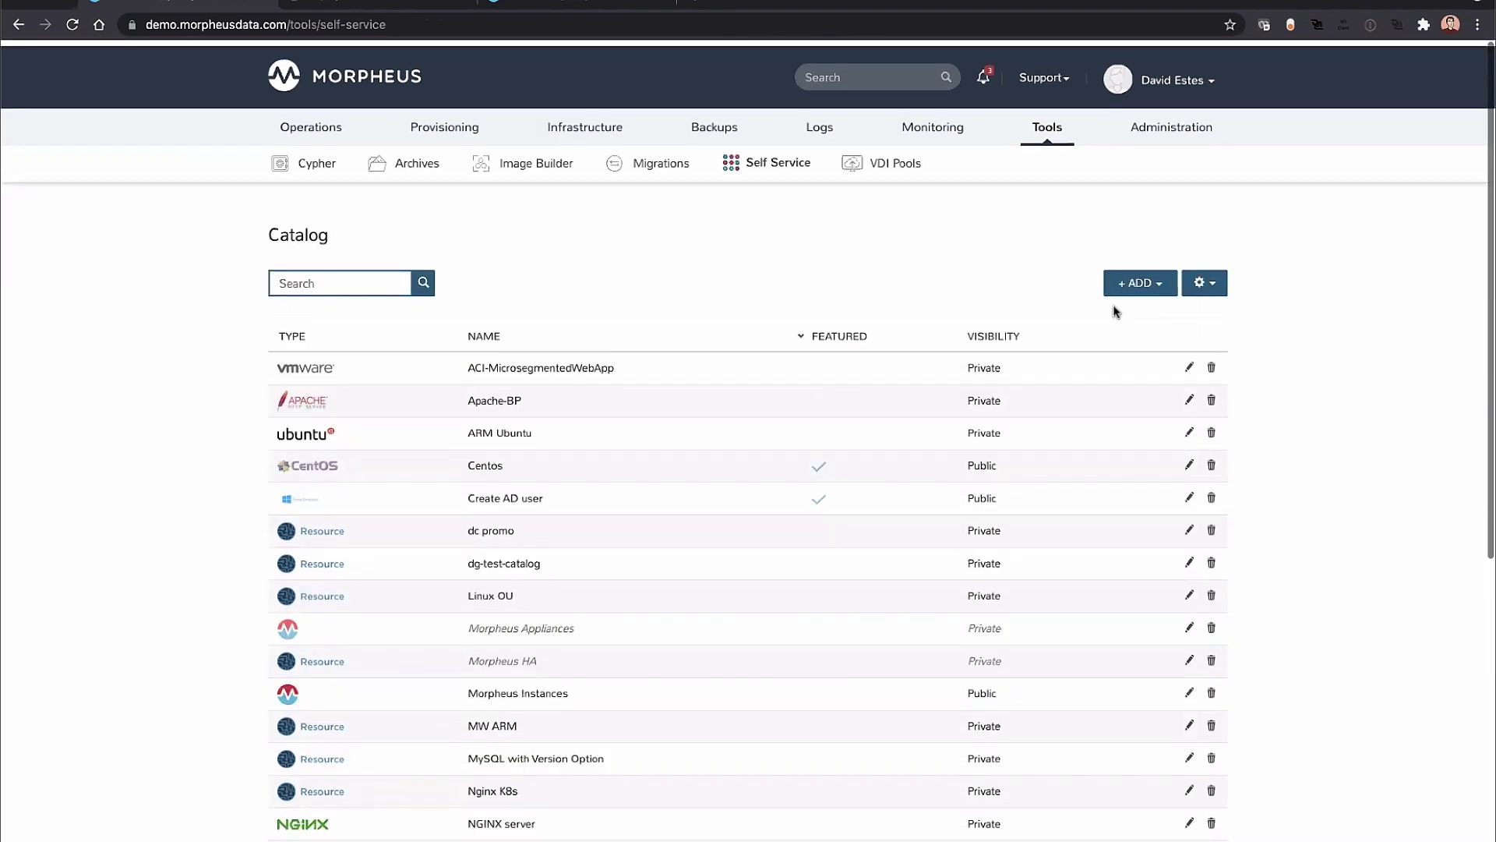
Examine the Apache-BP catalog item's settings and its configuration wizard, closing both without changes.
{"action": "left_click", "coordinate": [1189, 393]}
{"action": "scroll", "coordinate": [832, 508], "scroll_direction": "down", "scroll_amount": 3}
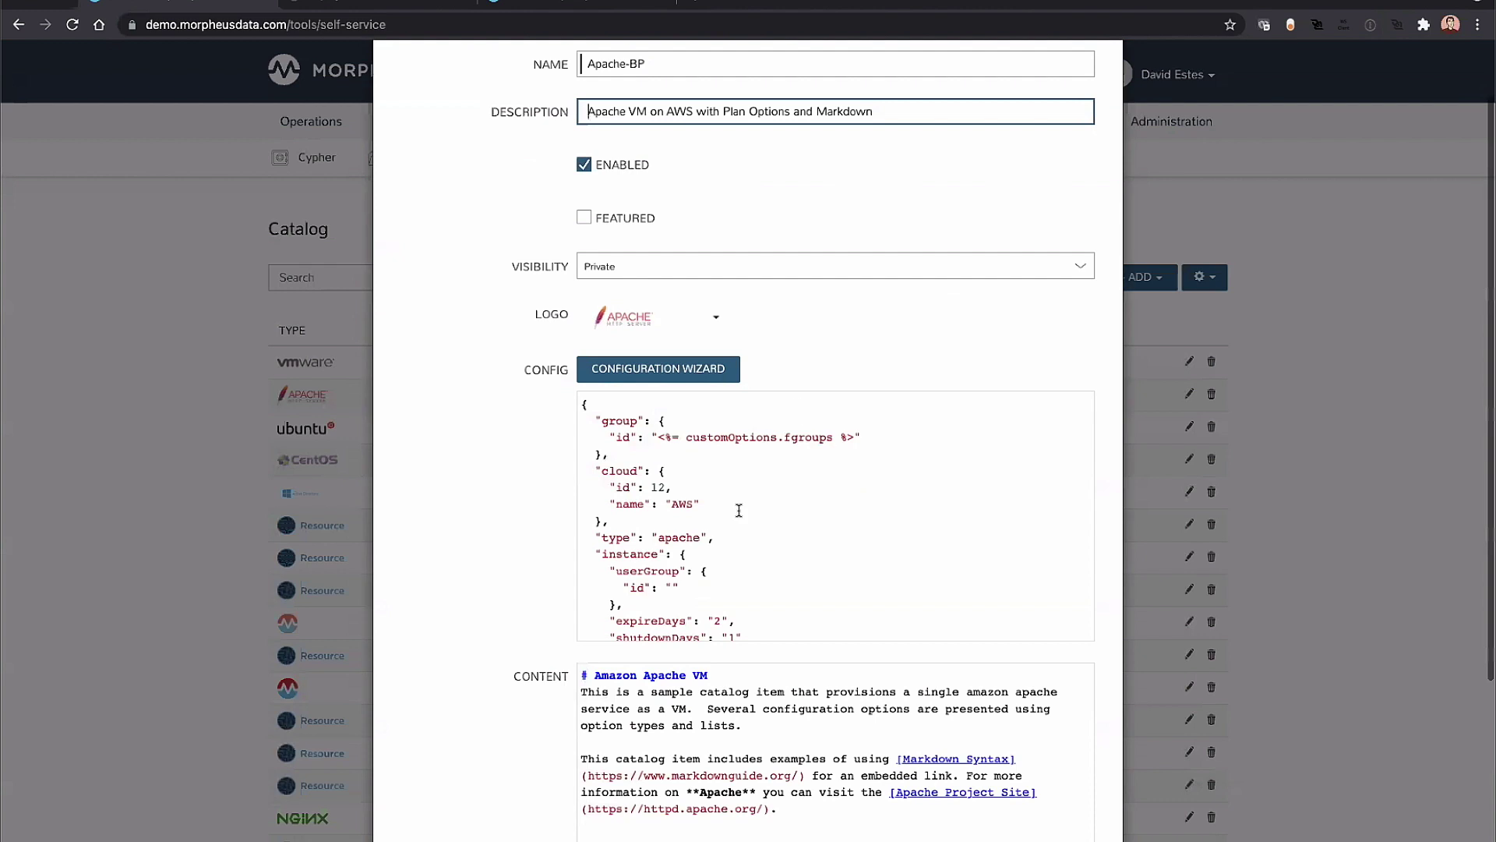
{"action": "left_click", "coordinate": [681, 373]}
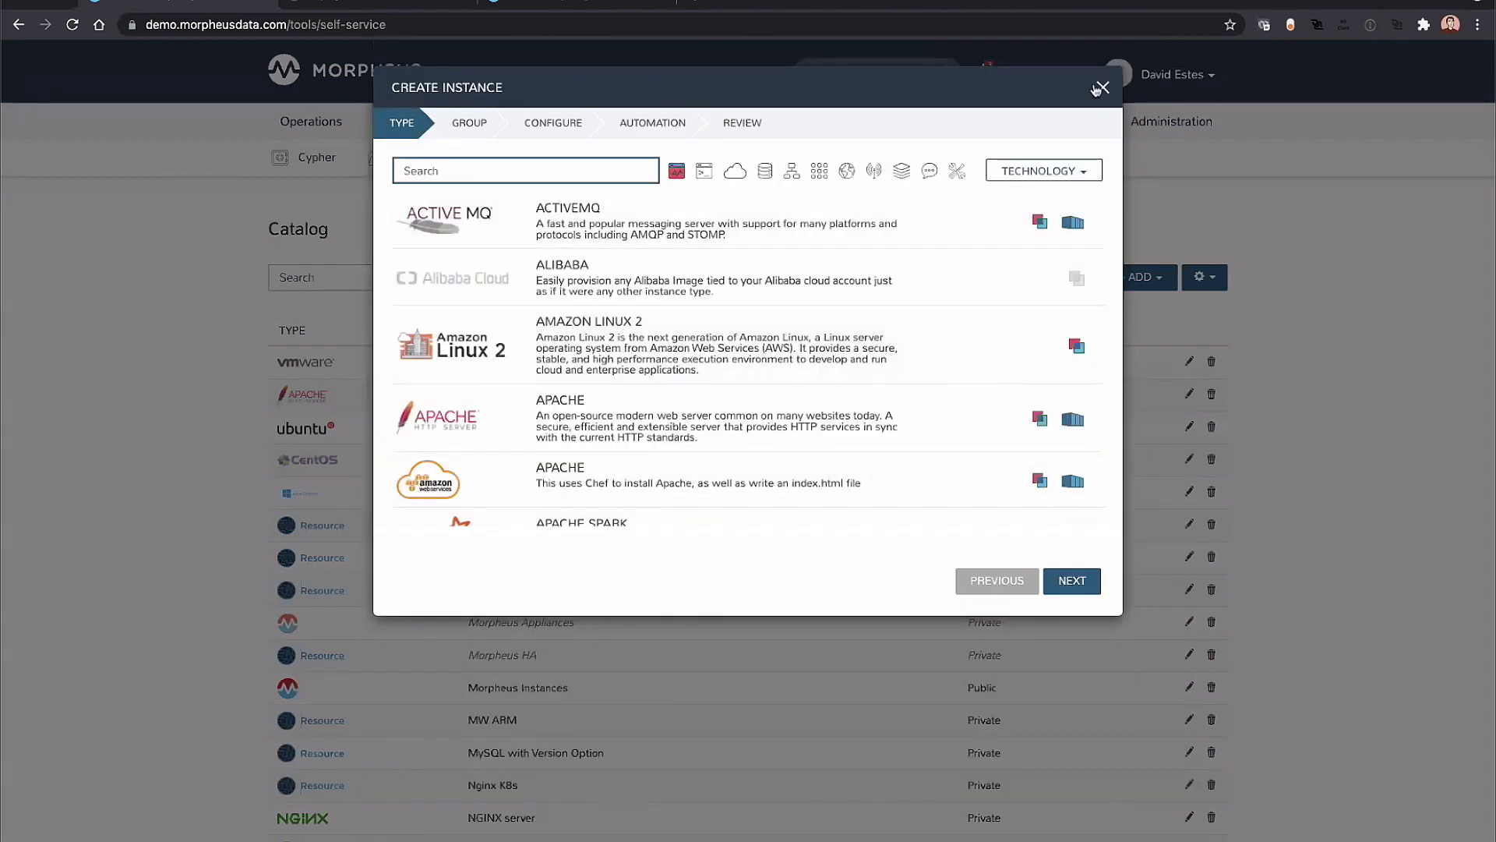
{"action": "left_click", "coordinate": [1104, 90]}
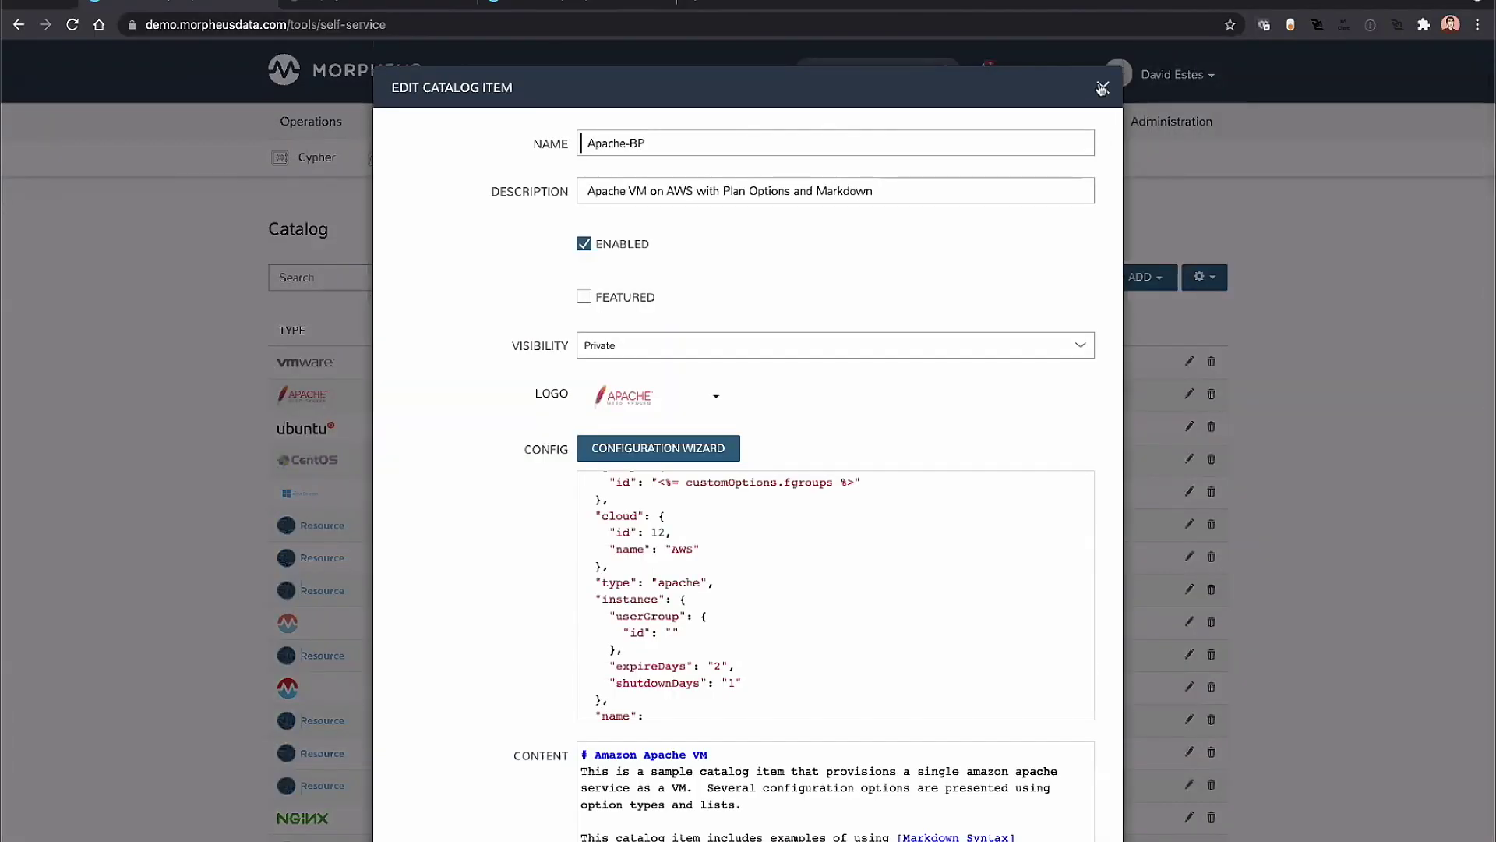
{"action": "left_click", "coordinate": [1102, 88]}
Switch to the Service Catalog persona and try to add the recently ordered Windows 2016 item to the order with the Demo group.
{"action": "left_click", "coordinate": [1176, 74]}
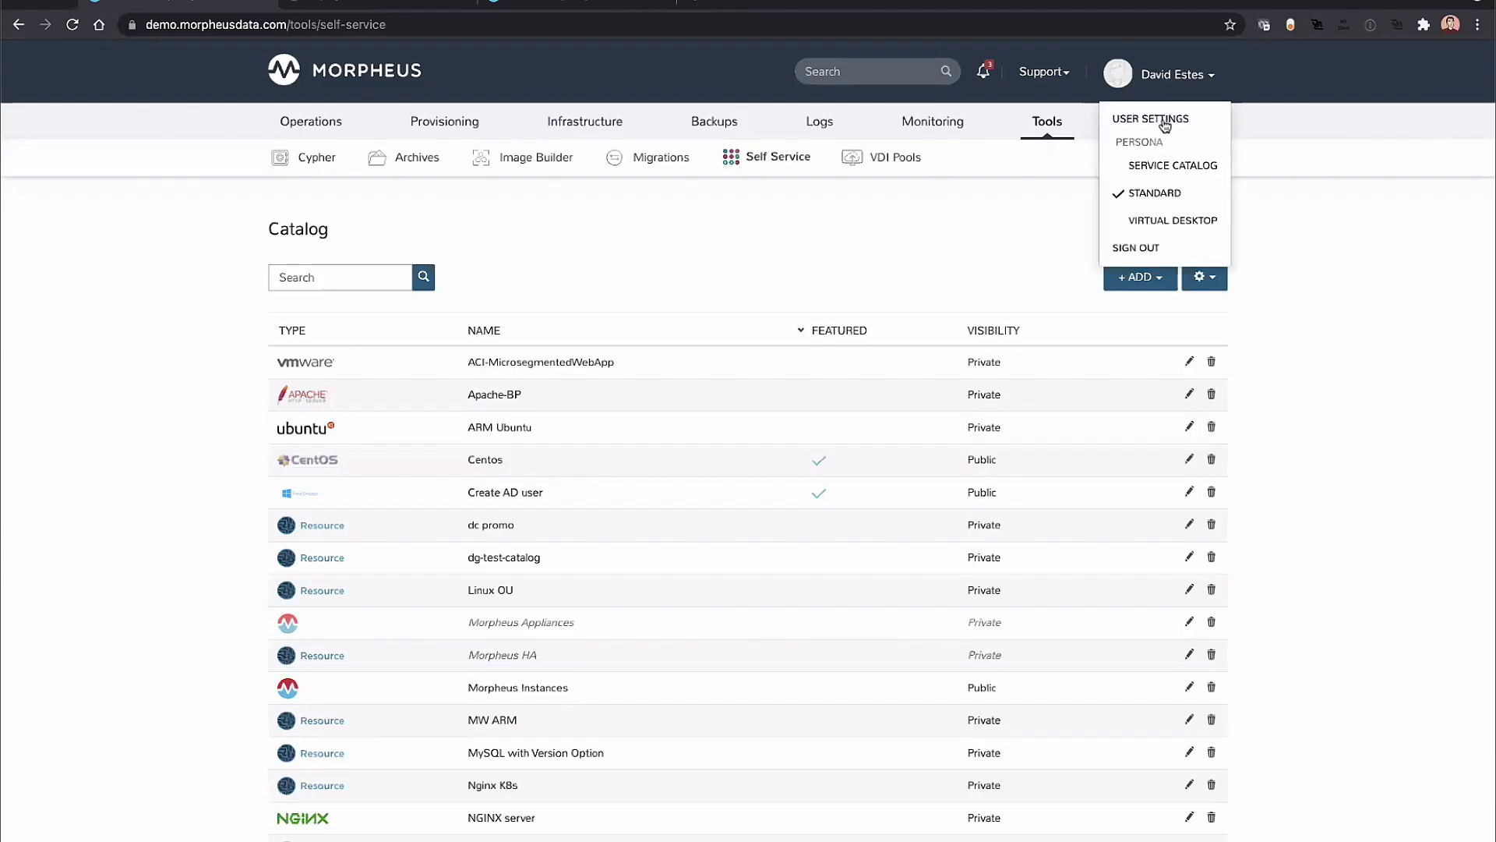
{"action": "left_click", "coordinate": [1181, 168]}
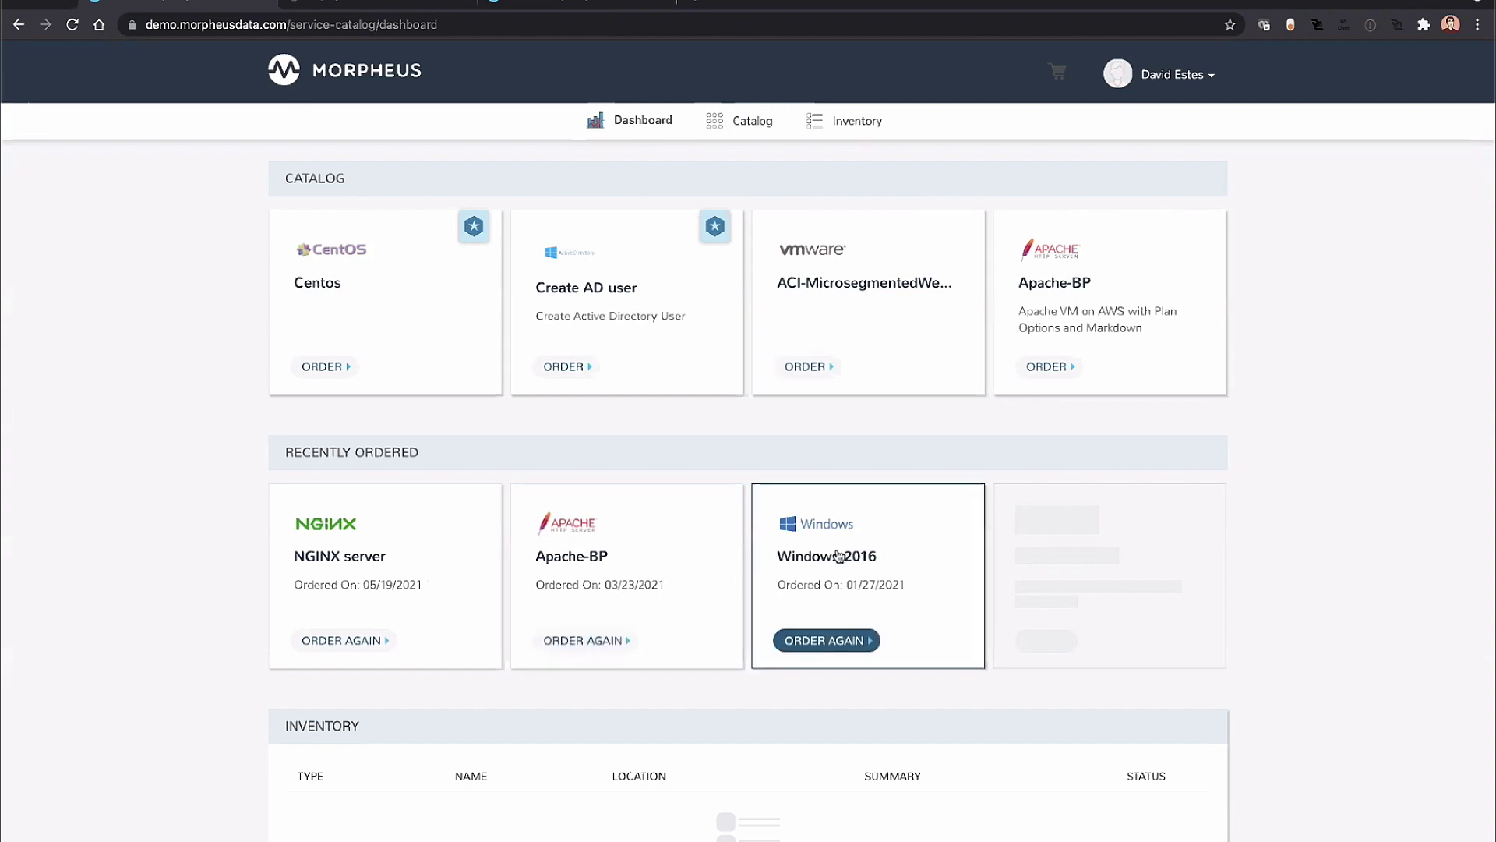
{"action": "left_click", "coordinate": [802, 633]}
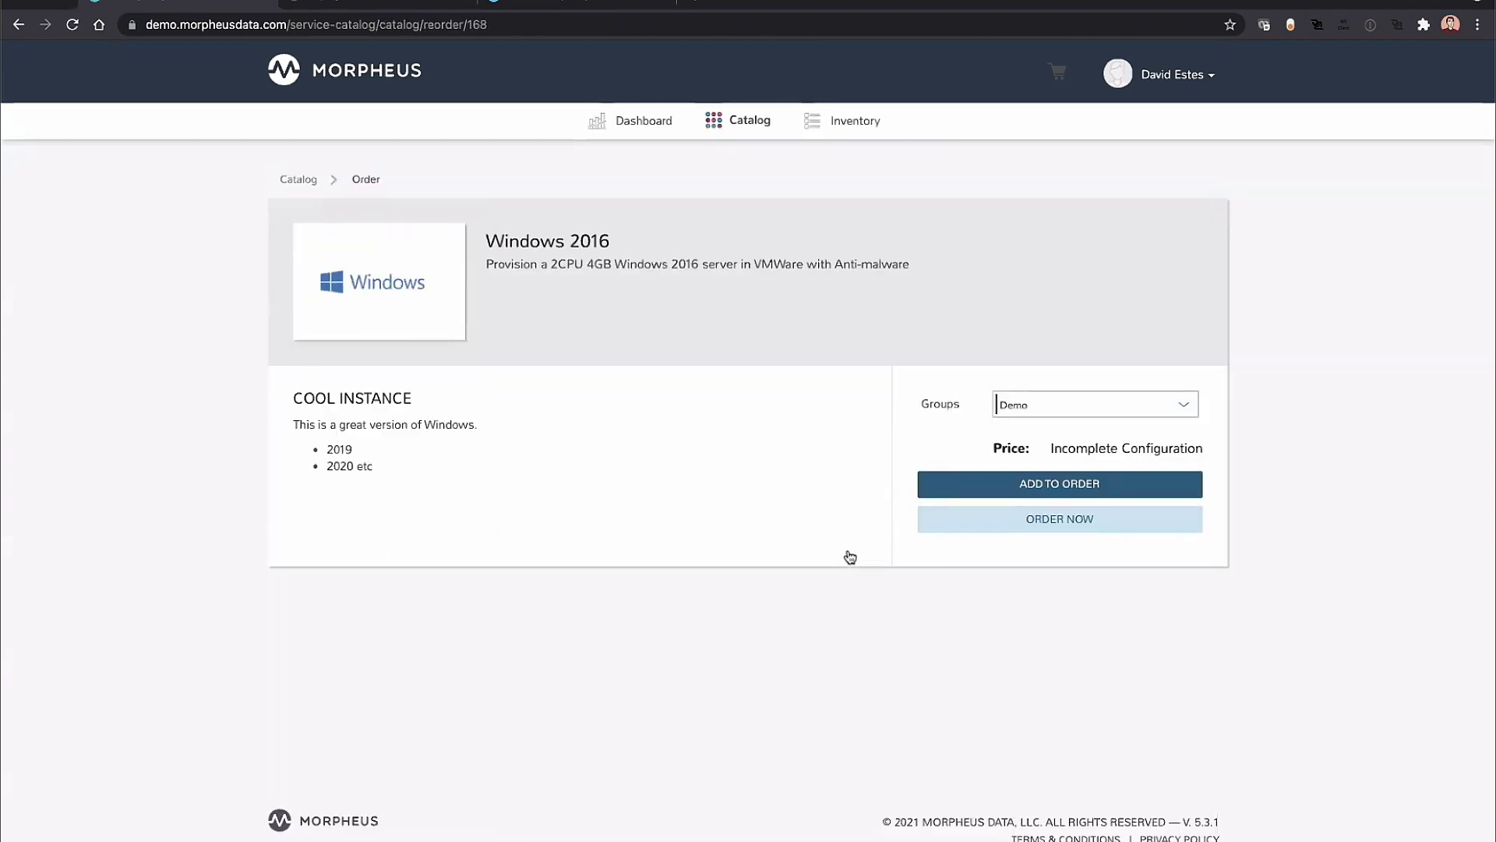
{"action": "left_click", "coordinate": [1058, 405]}
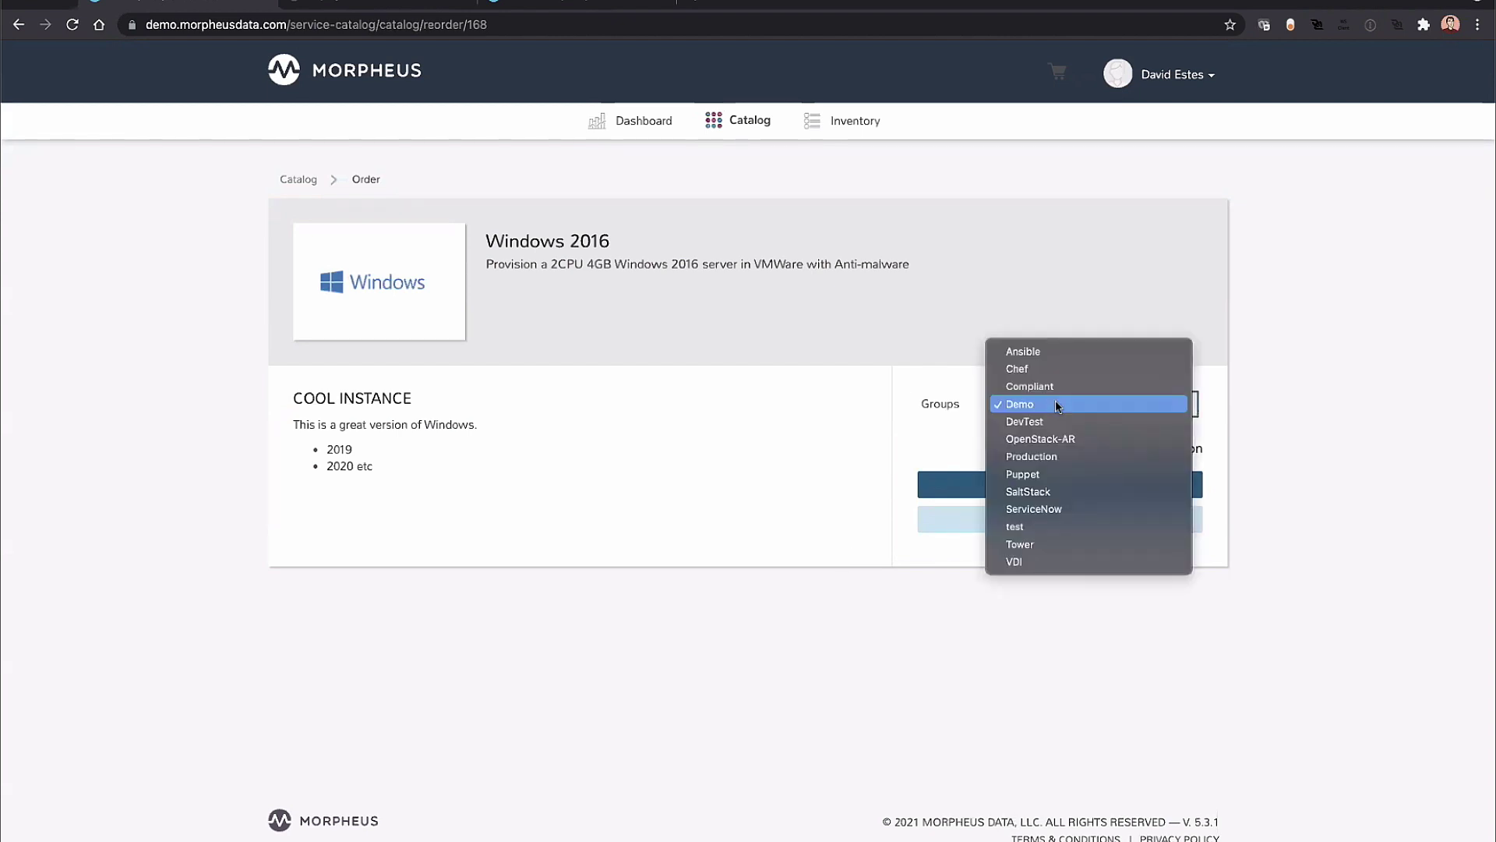
{"action": "left_click", "coordinate": [1058, 404]}
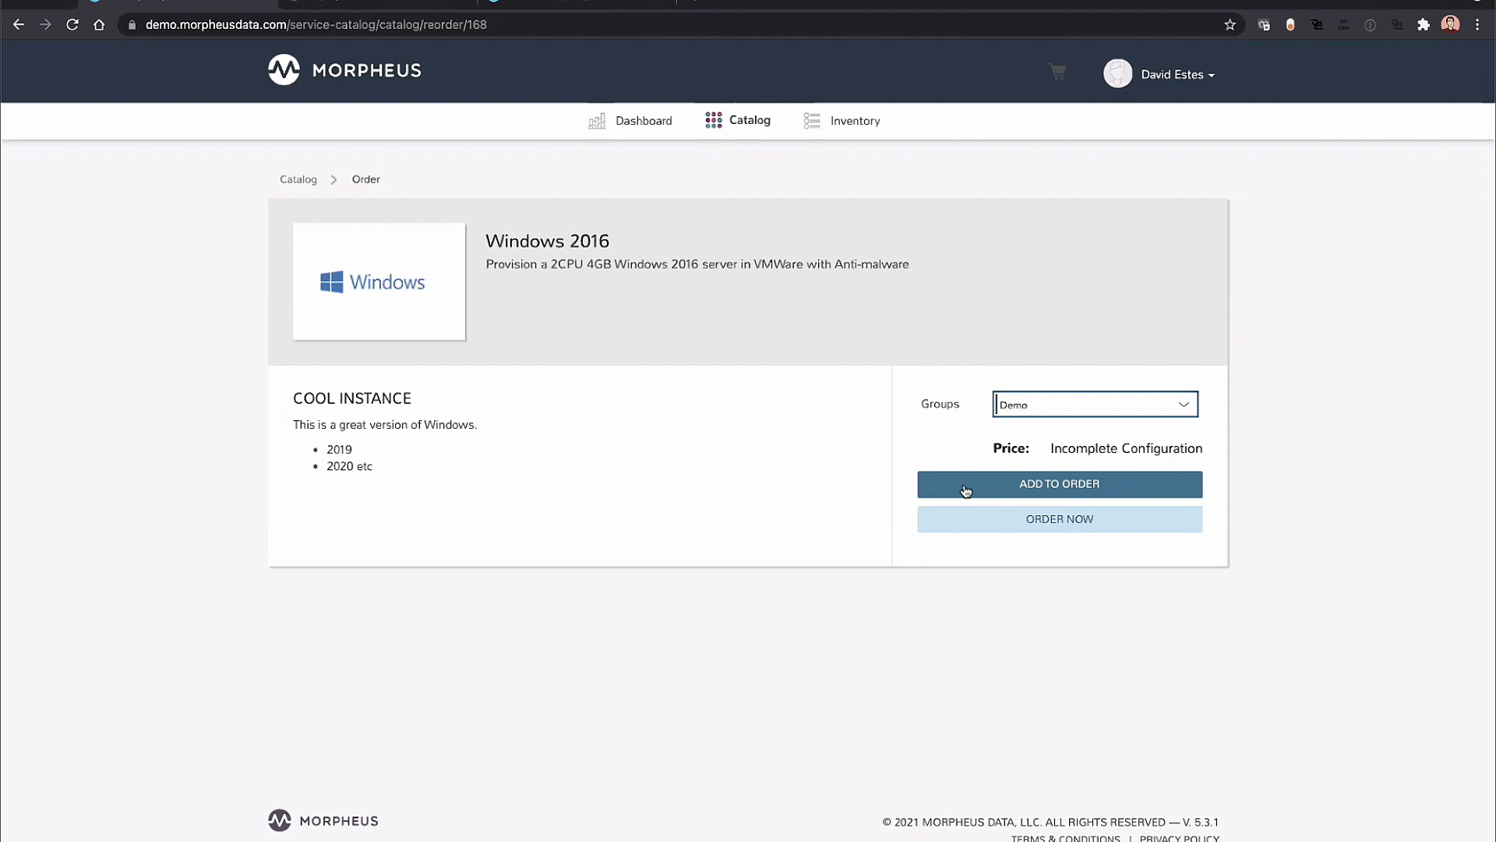
{"action": "left_click", "coordinate": [1022, 493]}
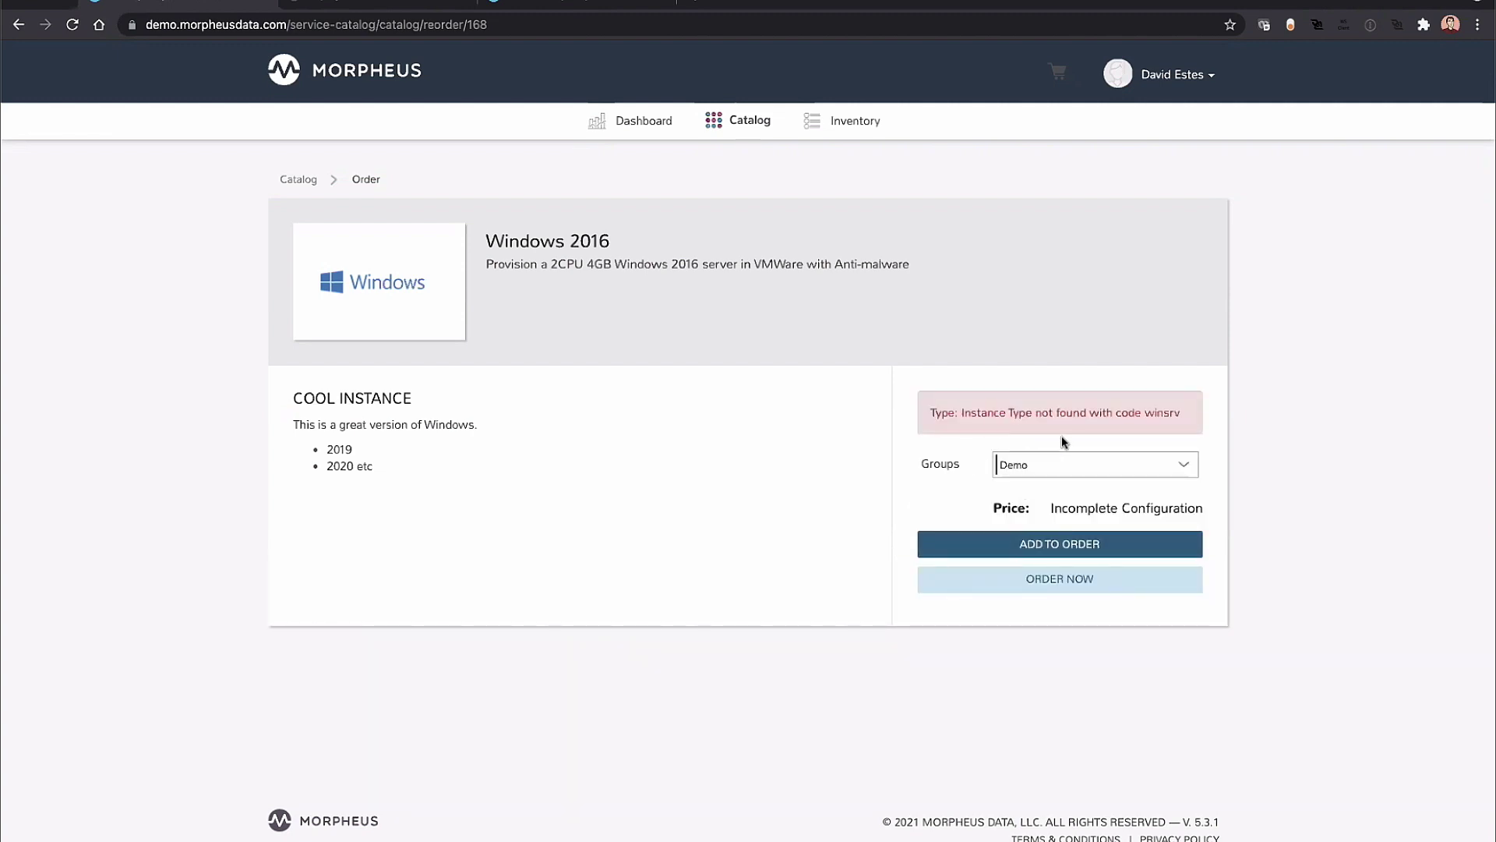
Return to the full catalog and open the Apache-BP item for ordering.
{"action": "left_click", "coordinate": [272, 177]}
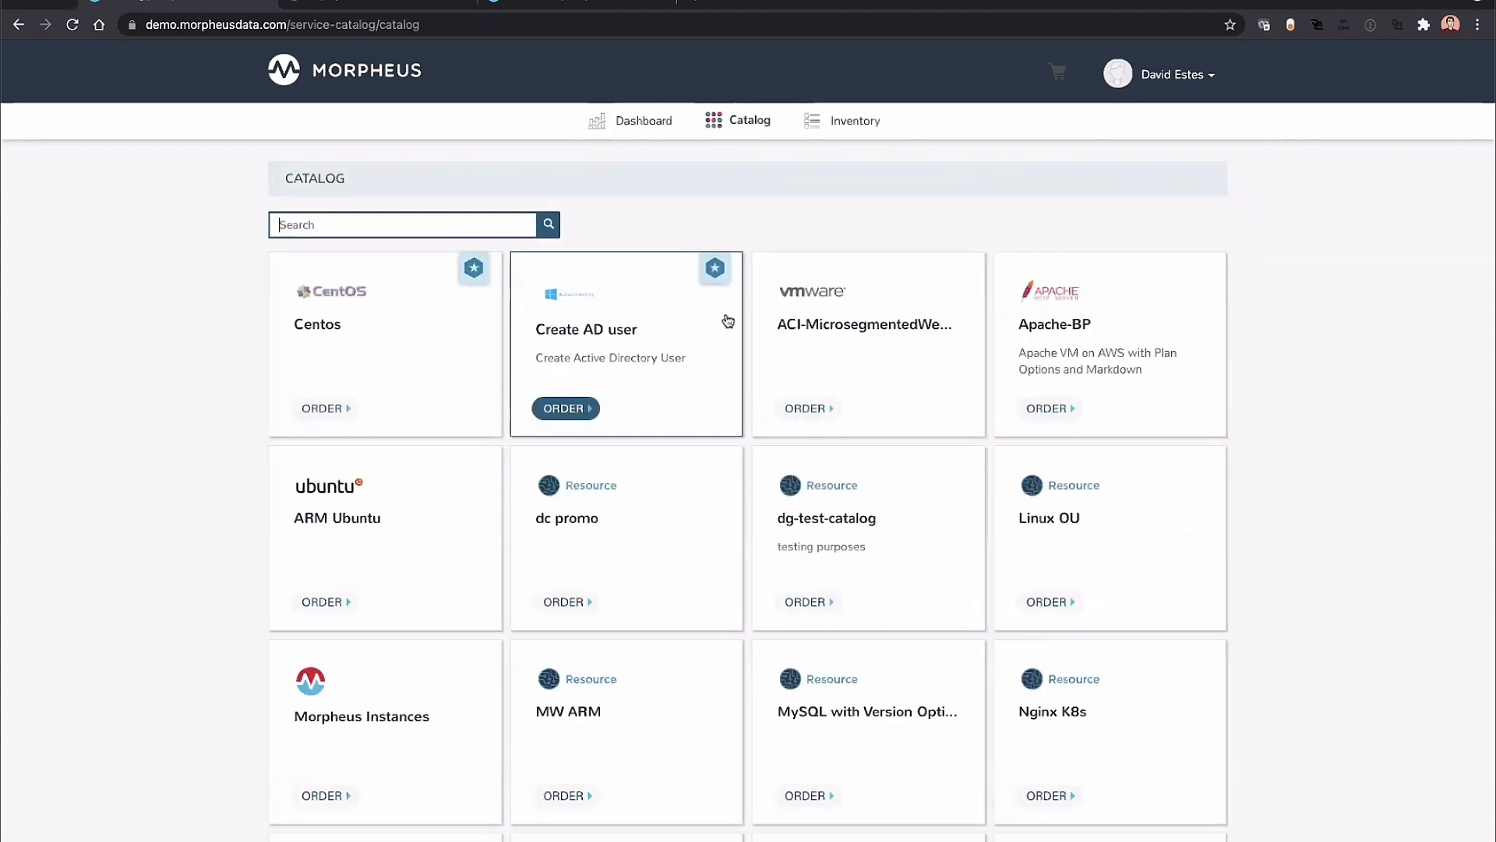
{"action": "scroll", "coordinate": [728, 321], "scroll_direction": "down", "scroll_amount": 1}
{"action": "scroll", "coordinate": [926, 290], "scroll_direction": "down", "scroll_amount": 1}
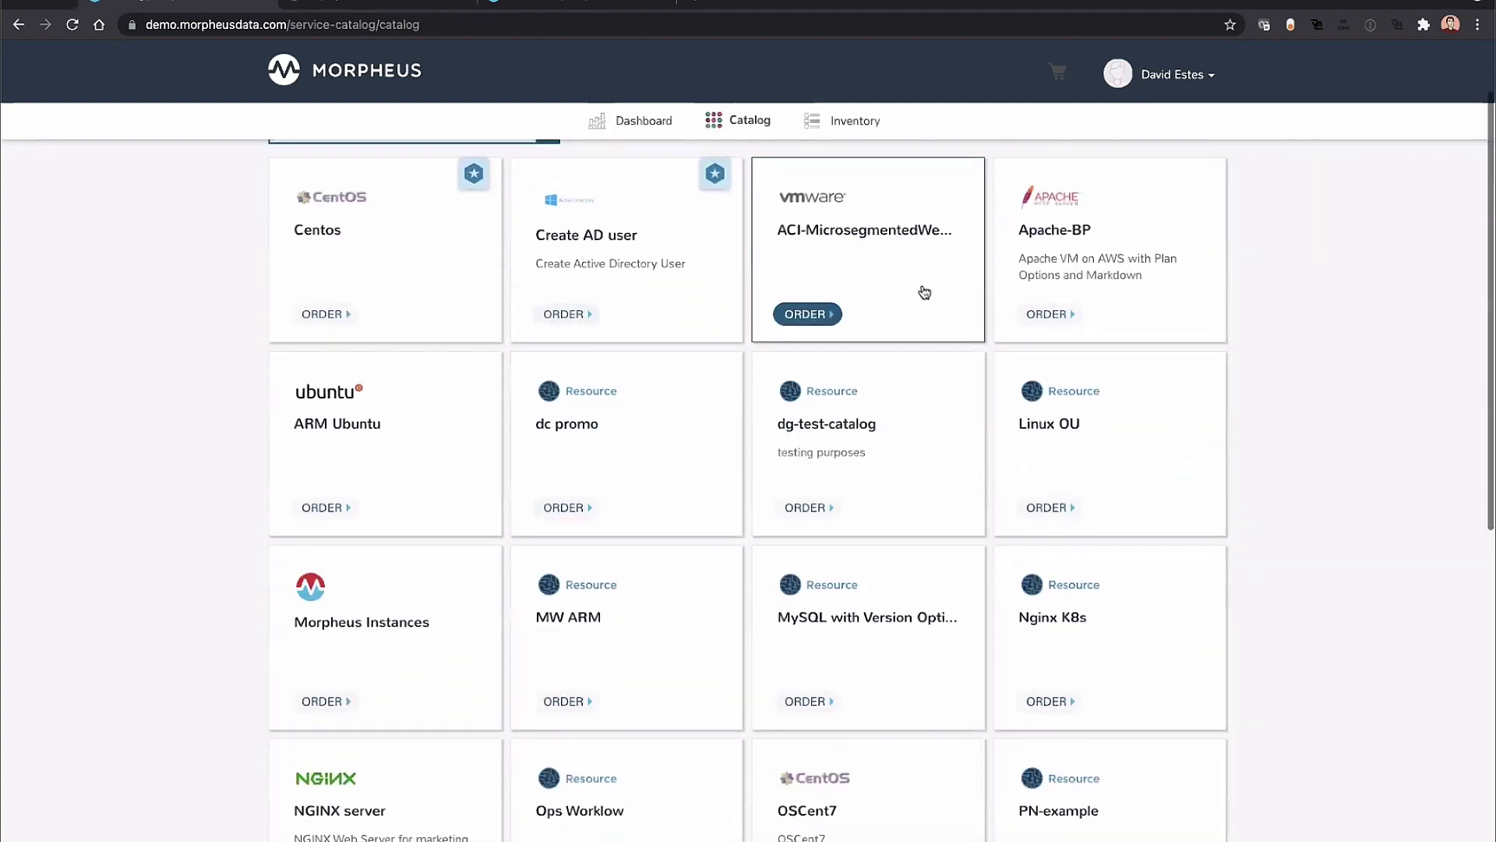
{"action": "left_click", "coordinate": [1013, 287]}
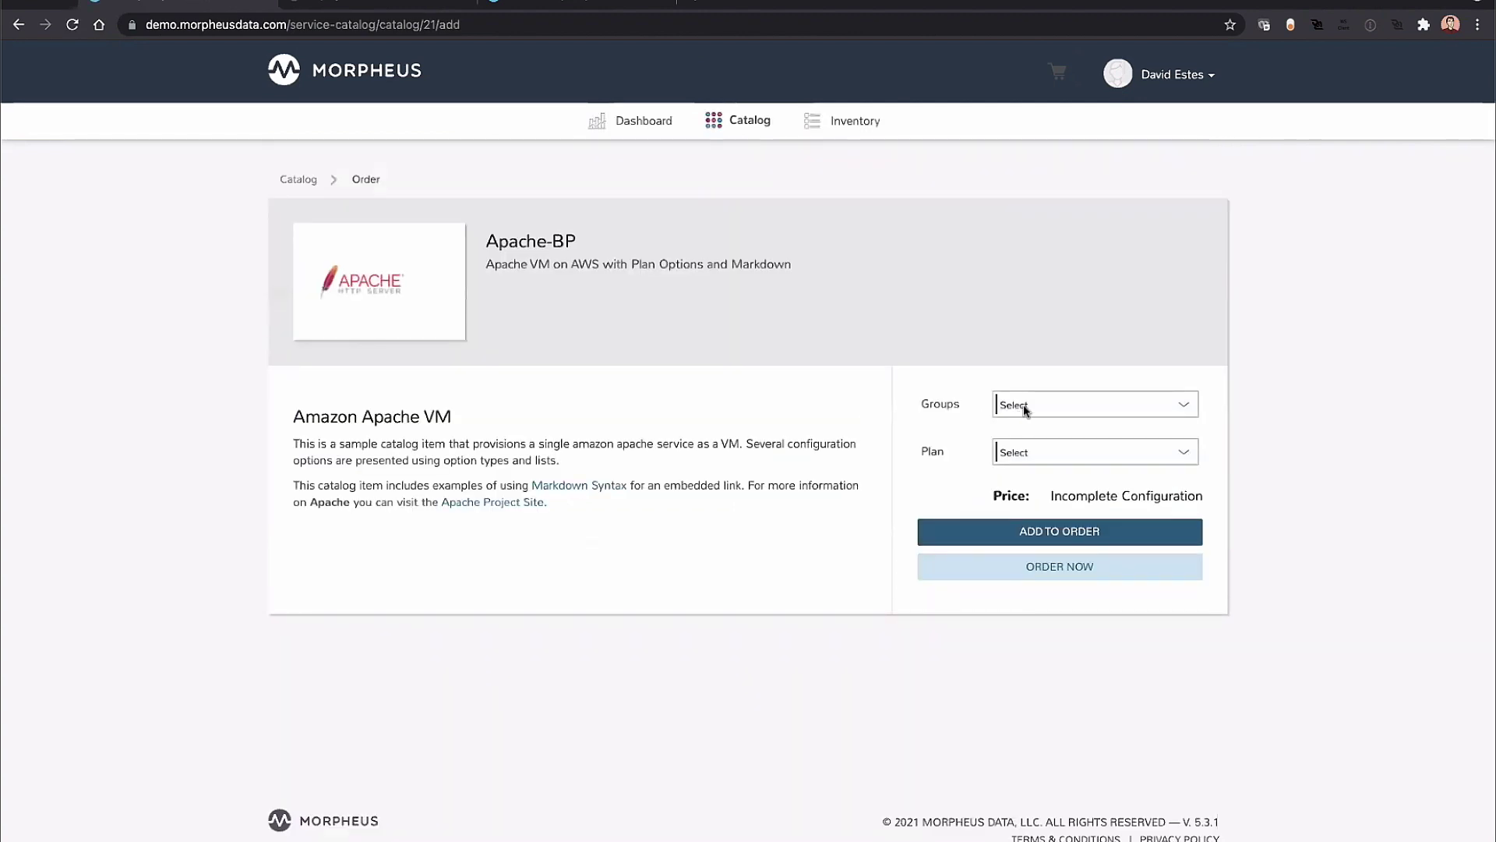
Order Apache-BP through the cart with the Demo group and the Amazon T2 Nano - 1 Core, 0.5GB Memory plan.
{"action": "left_click", "coordinate": [1023, 405]}
{"action": "left_click", "coordinate": [1020, 474]}
{"action": "left_click", "coordinate": [1028, 458]}
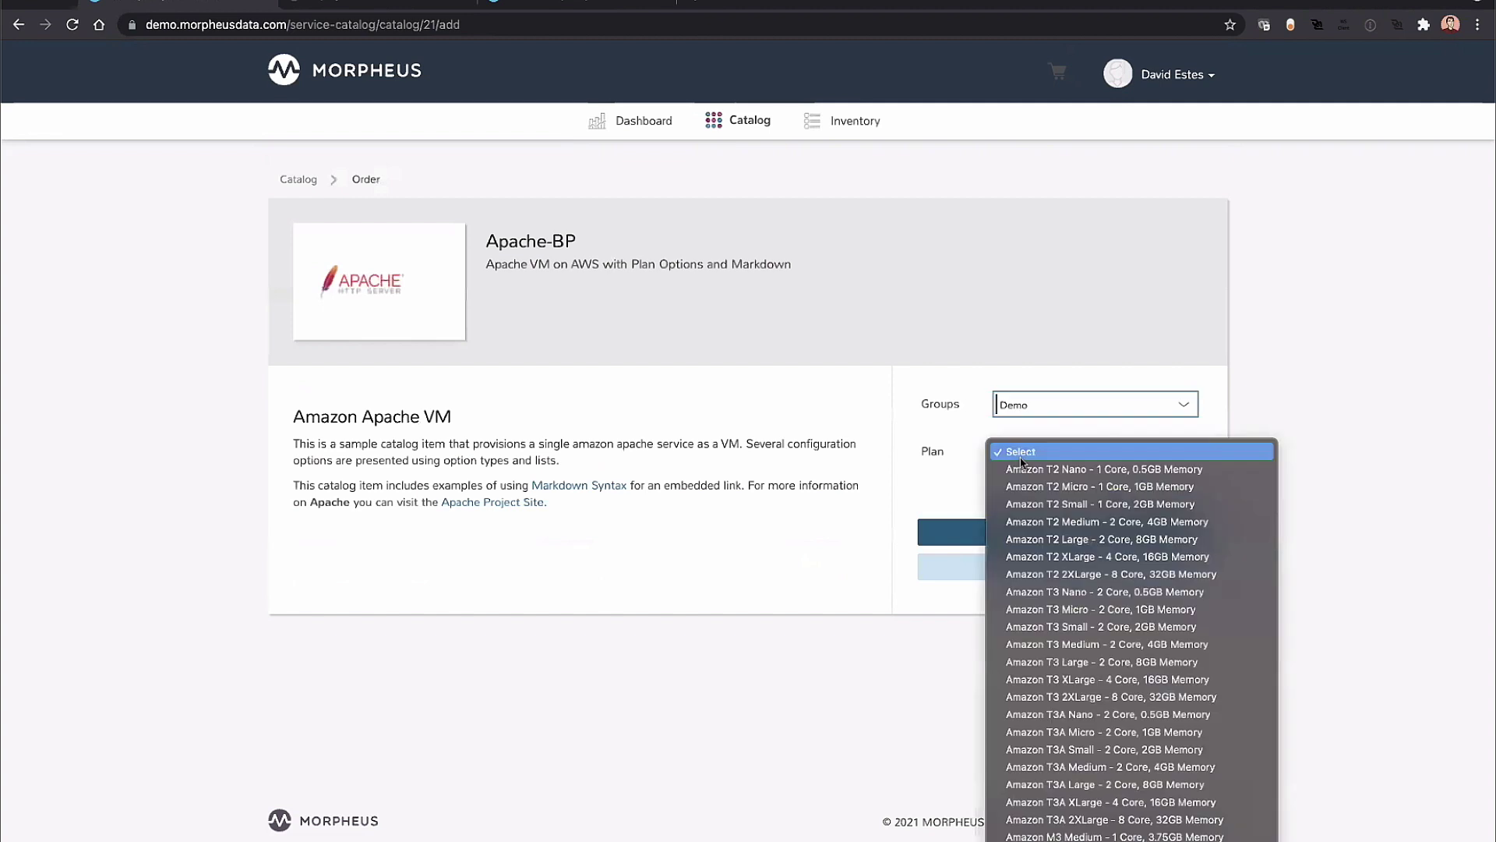
{"action": "left_click", "coordinate": [1025, 469]}
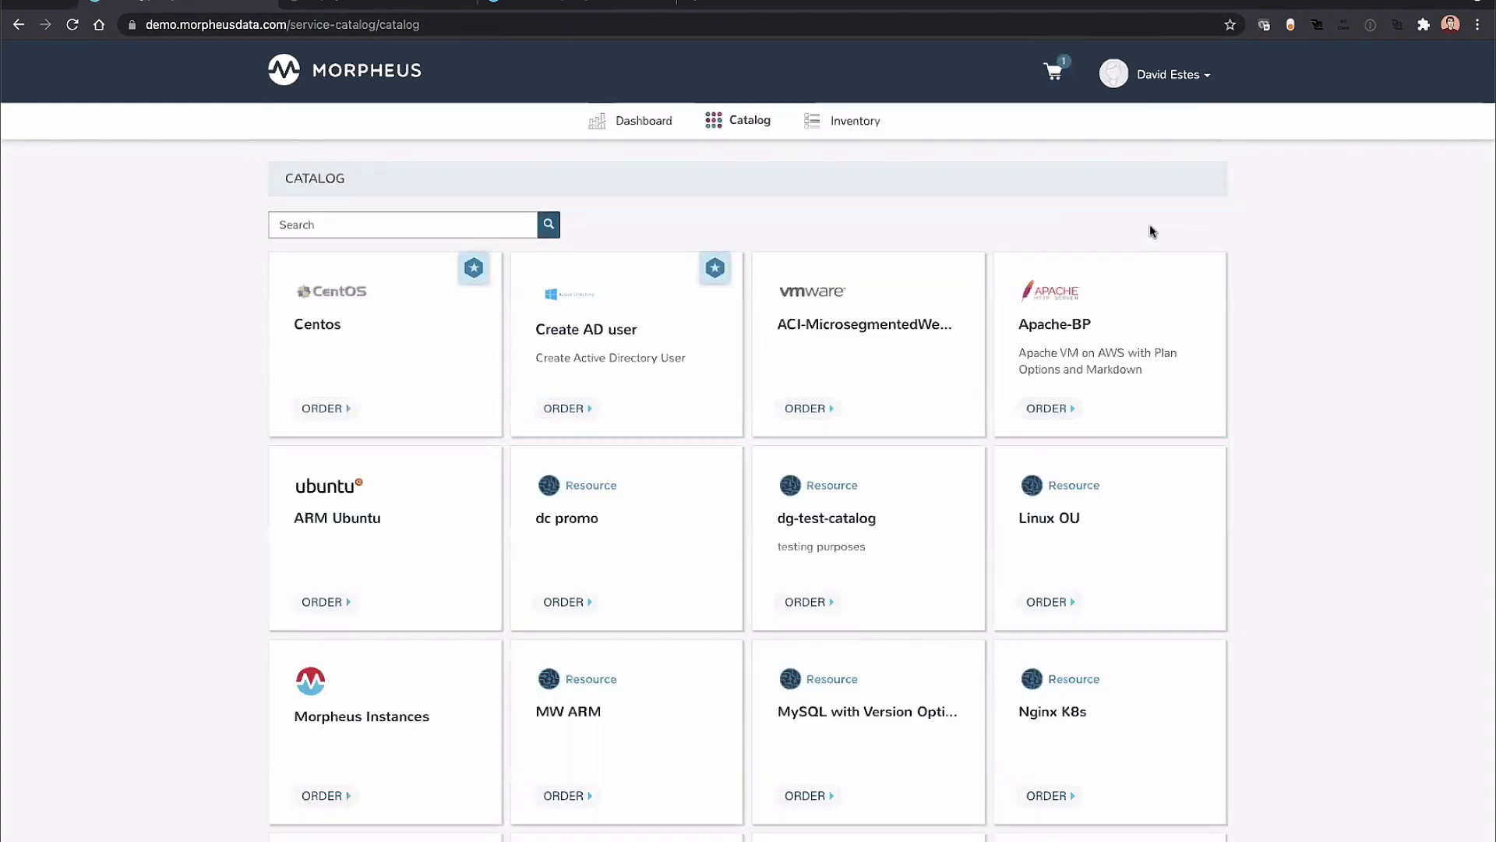
{"action": "left_click", "coordinate": [1055, 74]}
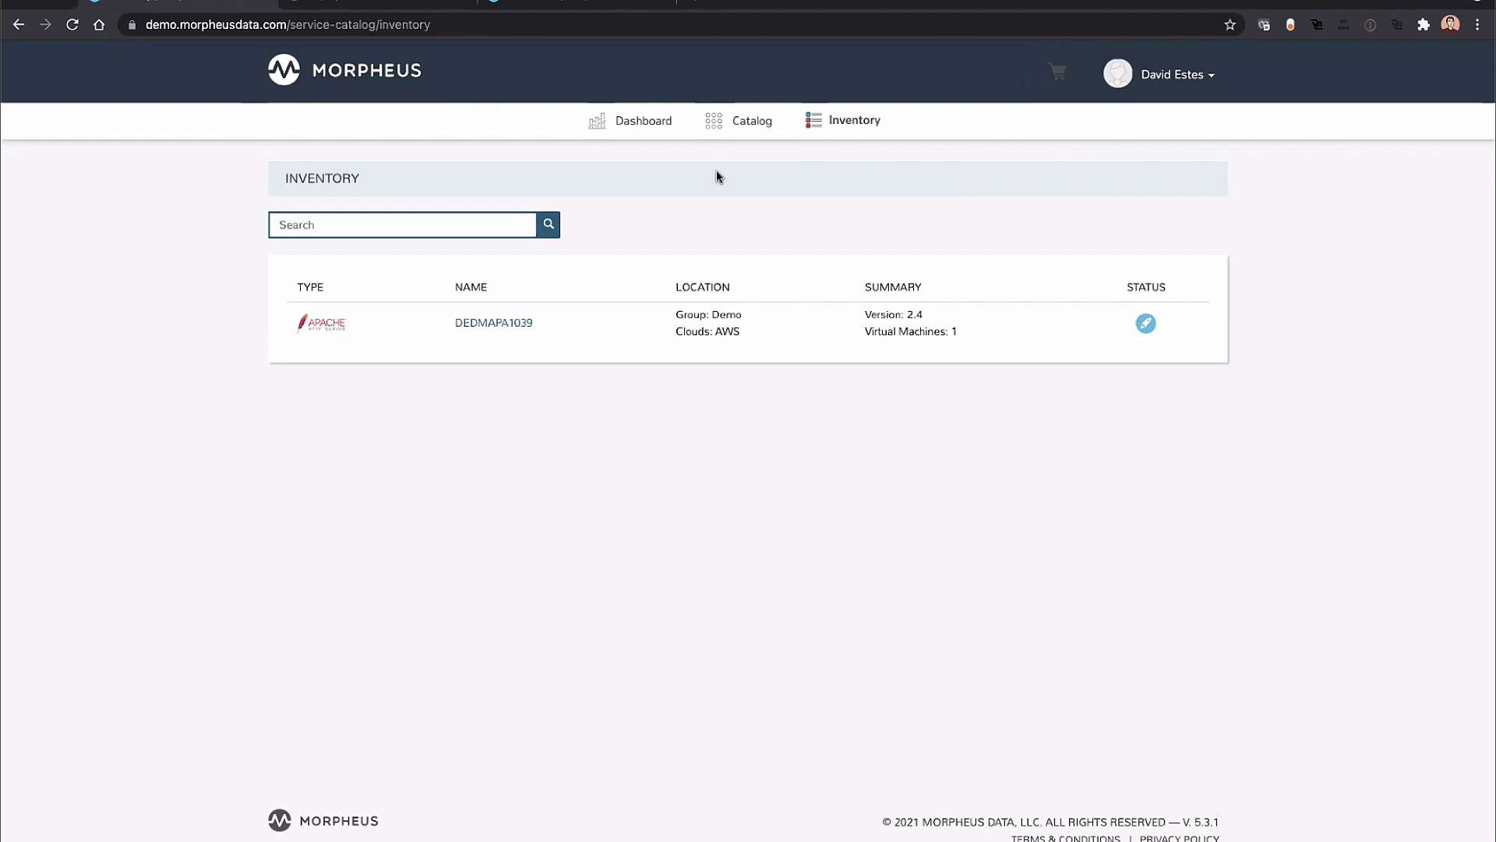
Switch from the Service Catalog persona back to the main persona's operations dashboard.
{"action": "left_click", "coordinate": [1144, 78]}
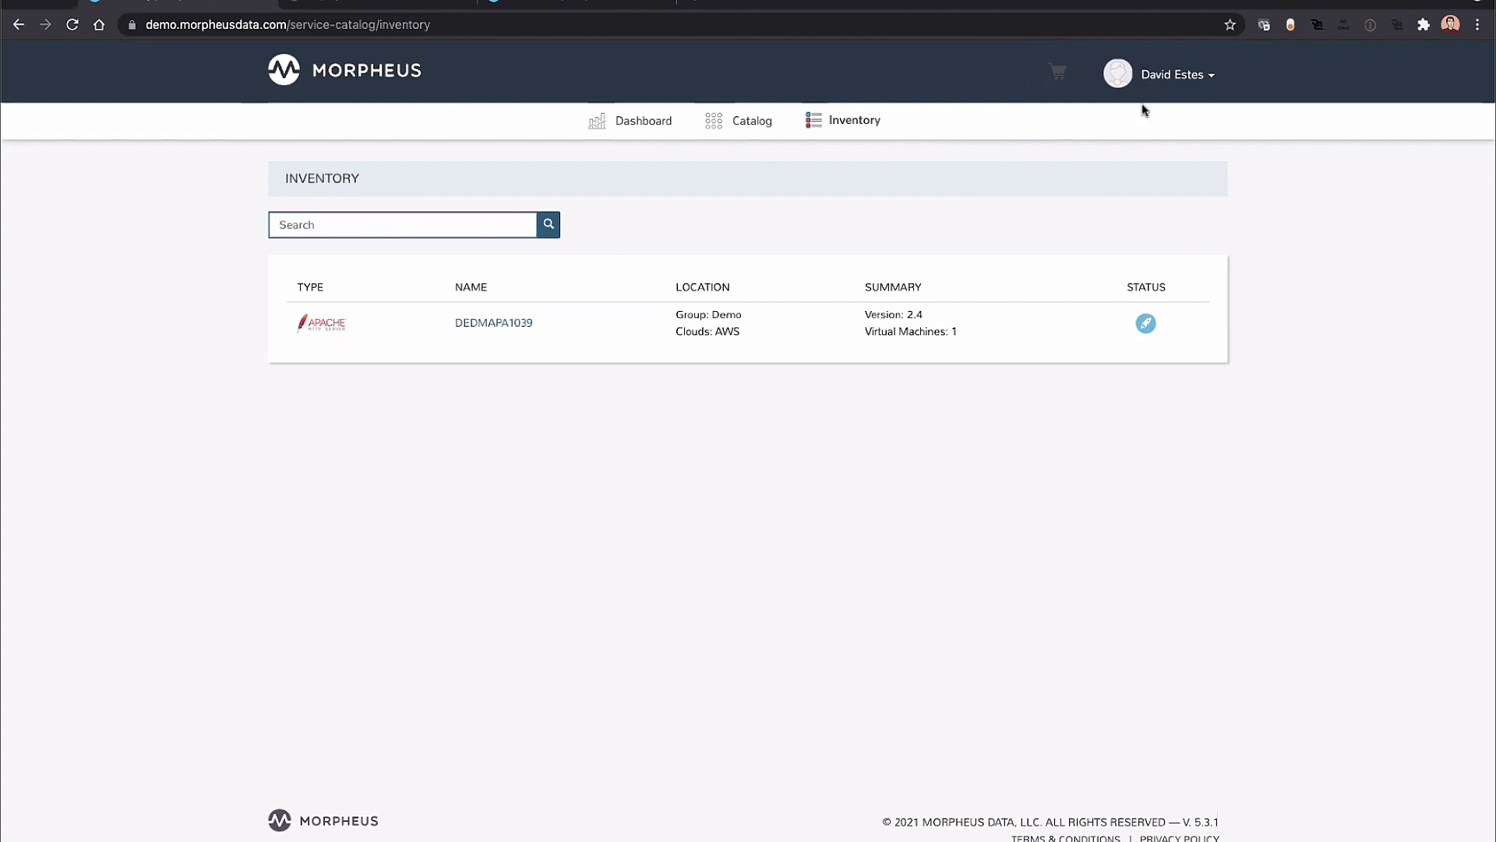
{"action": "left_click", "coordinate": [1143, 190]}
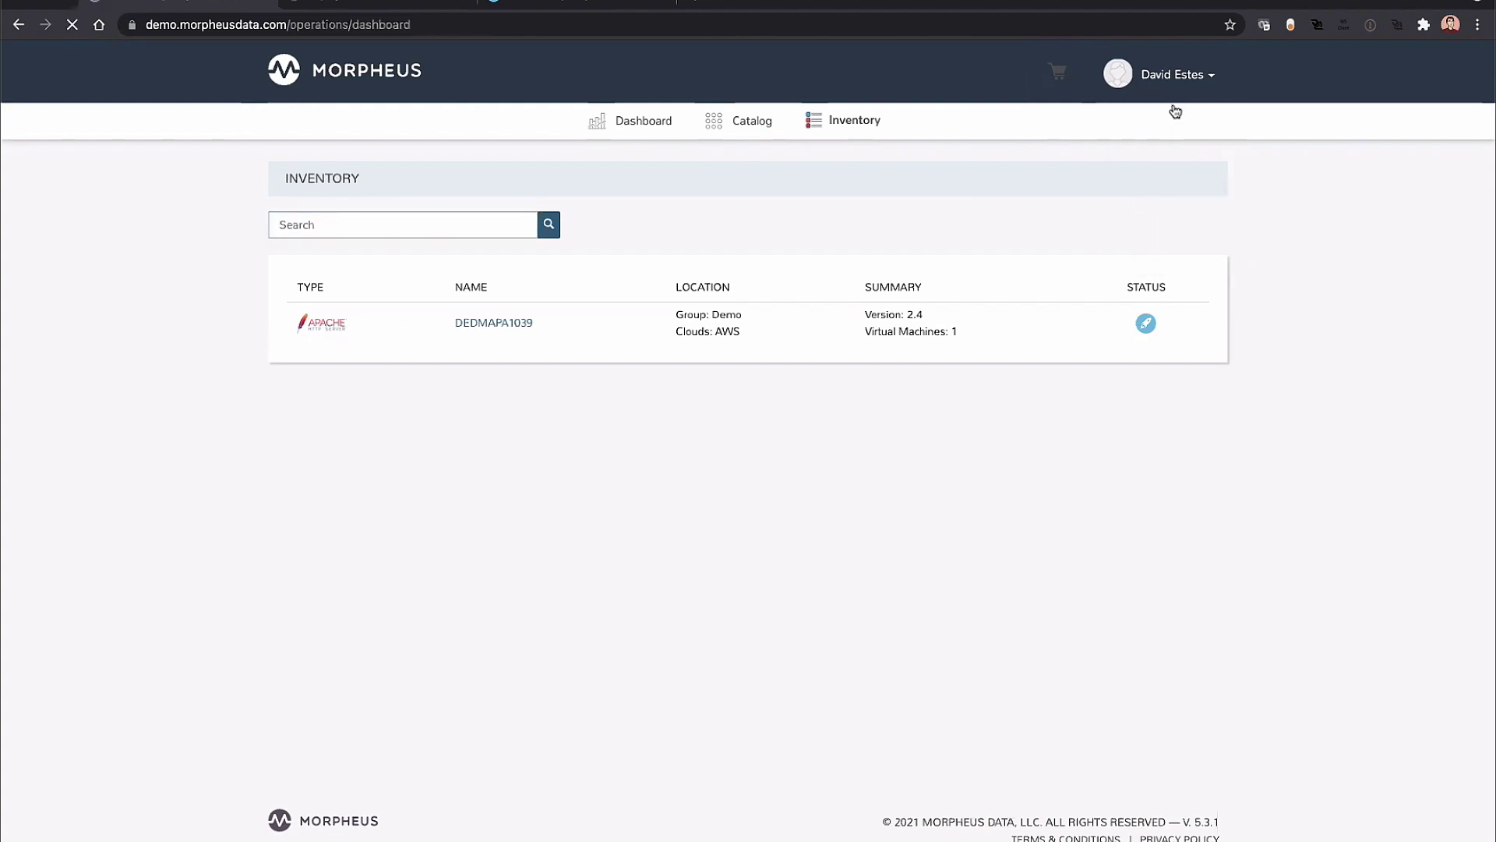